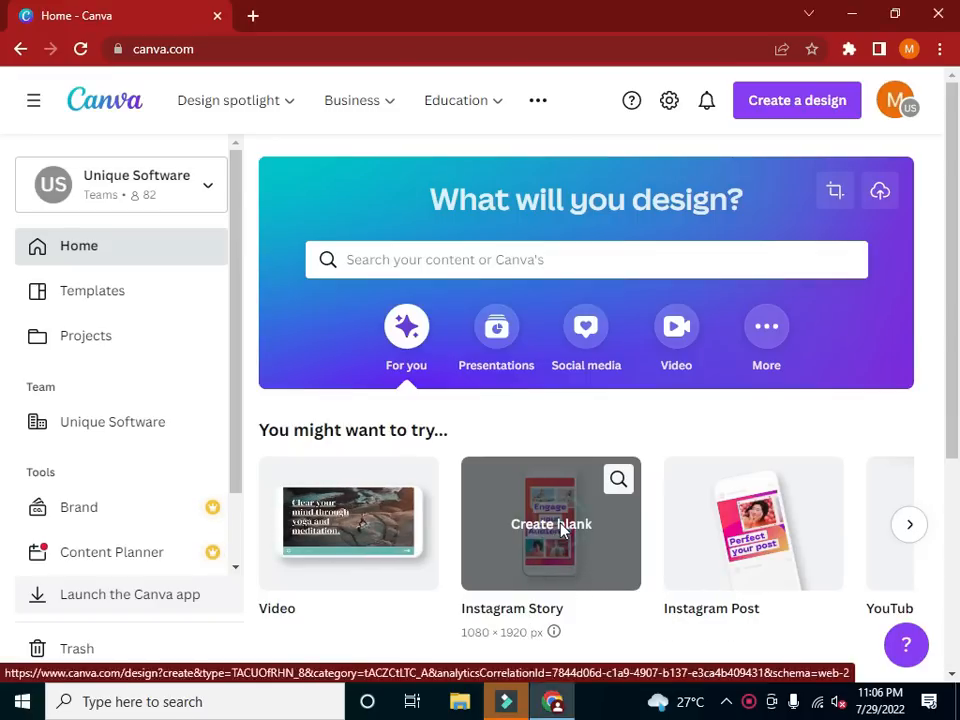
Create a blank 1080 × 1920 px Instagram Story design and bring it into view
click(563, 533)
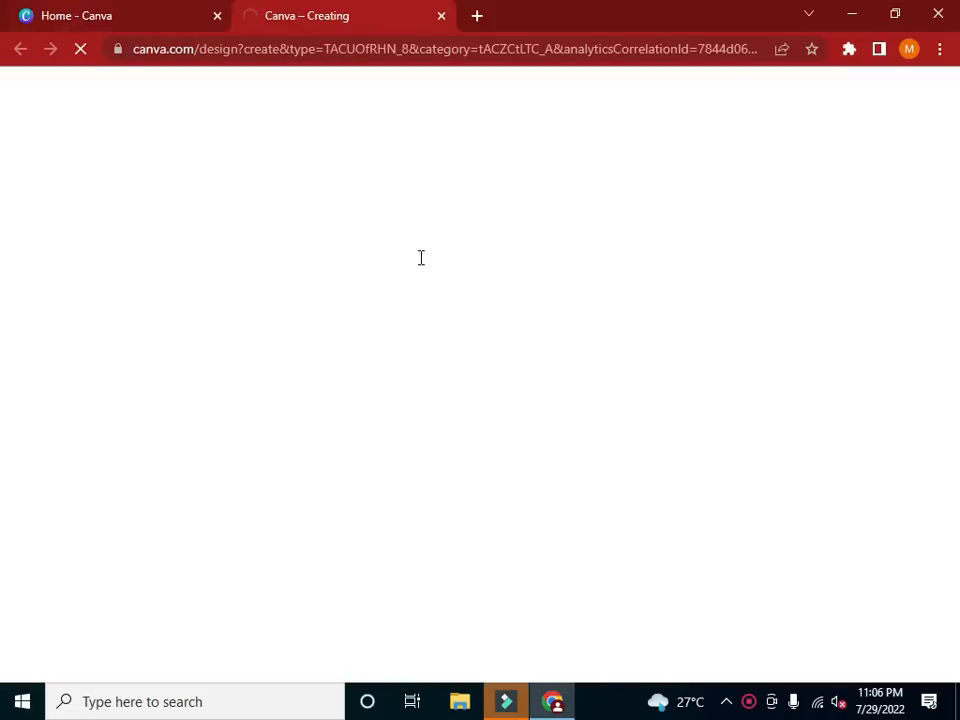
key(ctrl+shift+Tab)
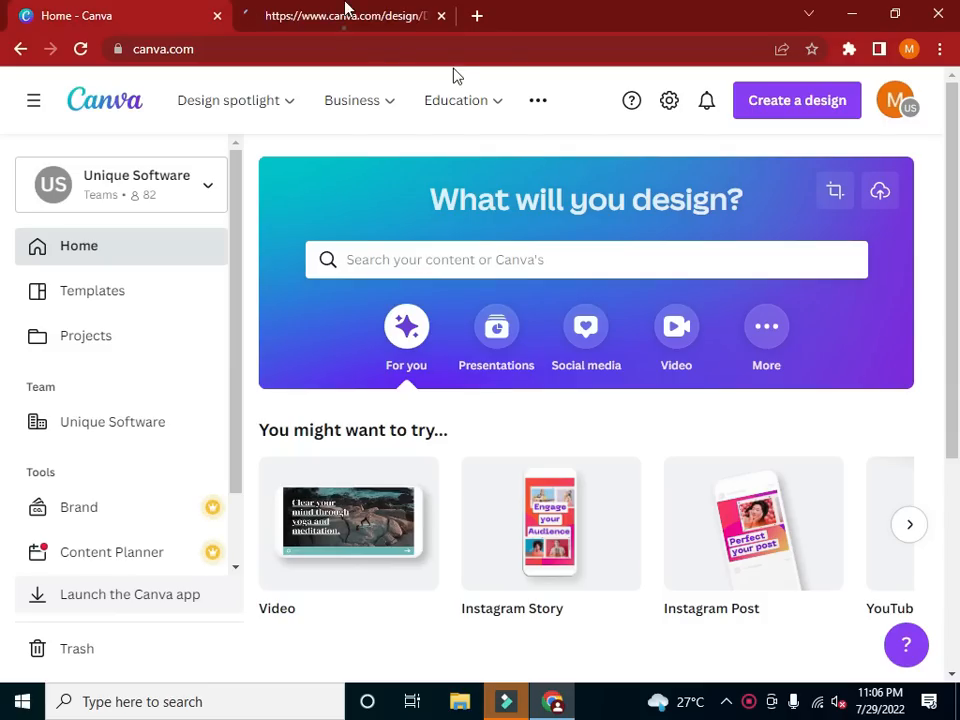
click(345, 12)
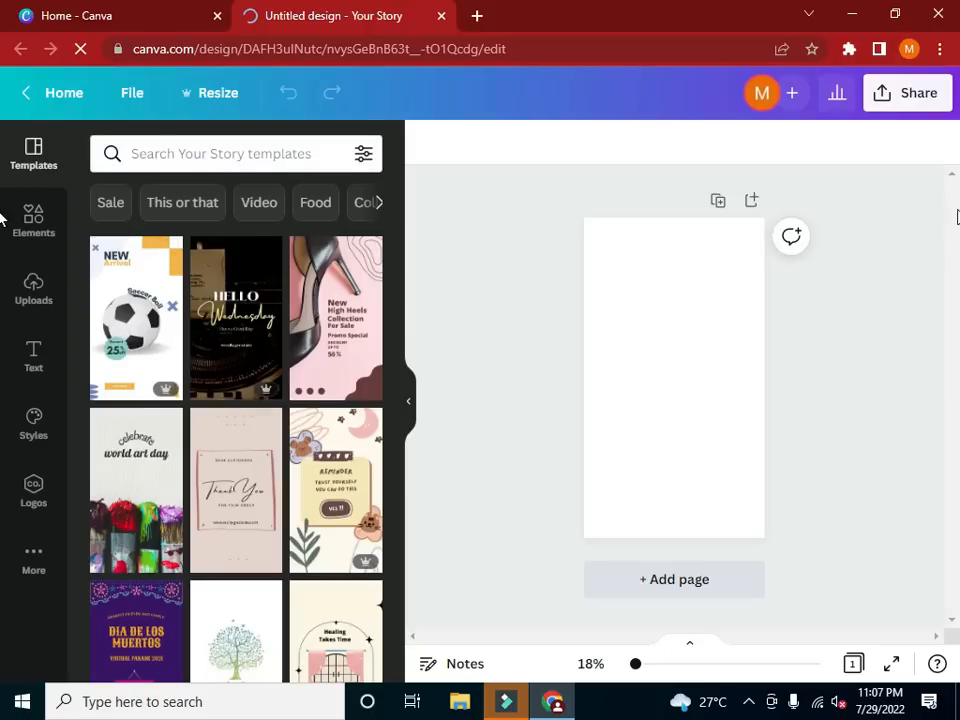
Browse the story templates and apply the black "Happy Maha Shivratri" template to the blank page
mouse_move(381, 251)
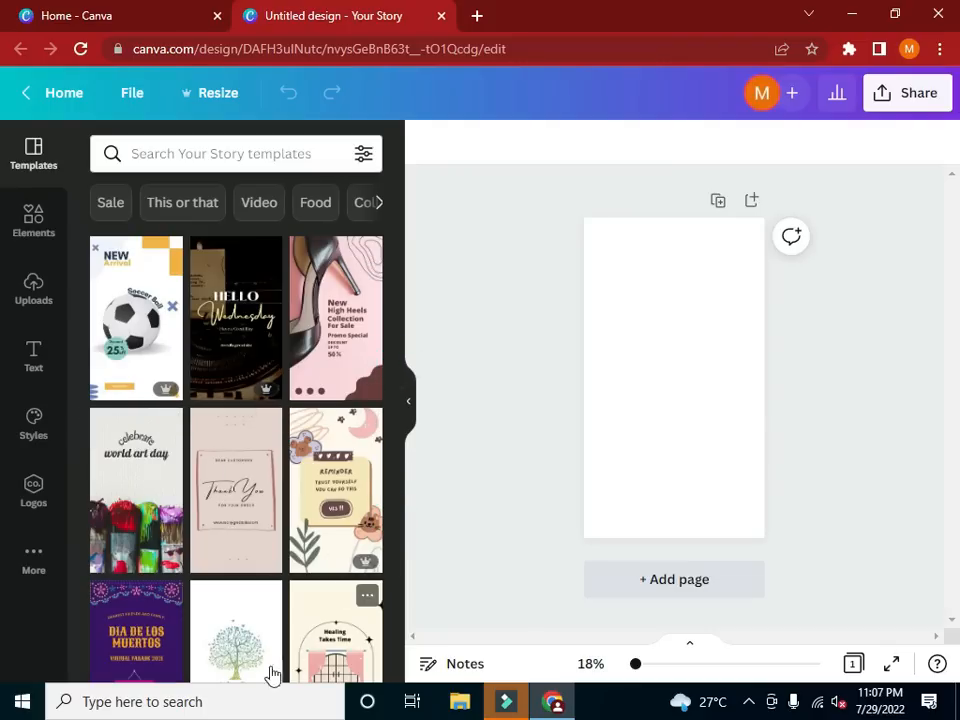
scroll(271, 318, down, 2)
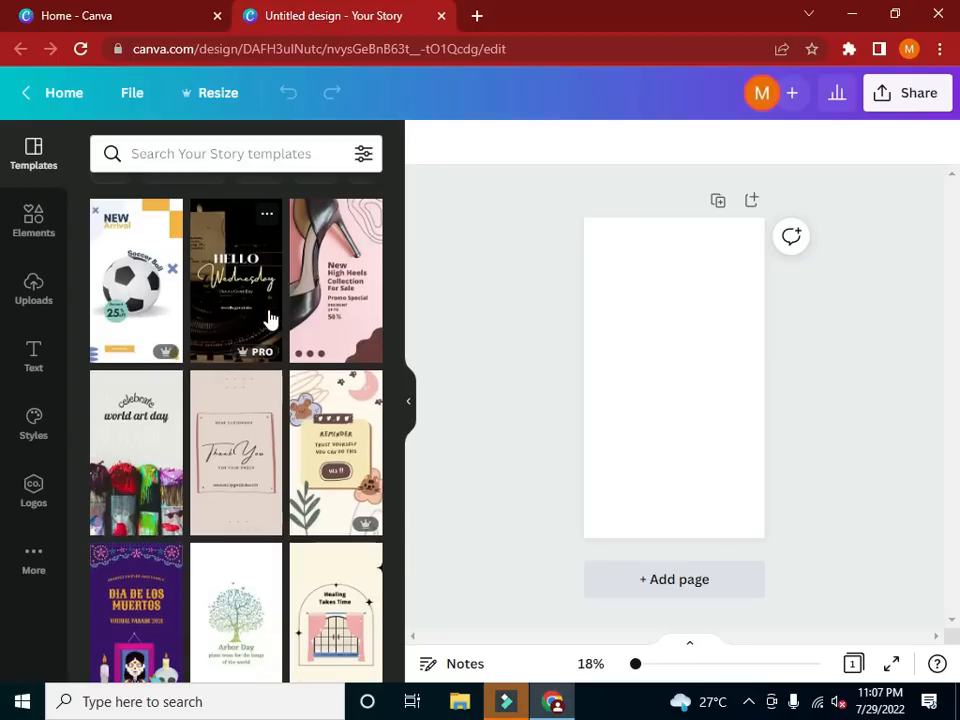
scroll(266, 330, down, 5)
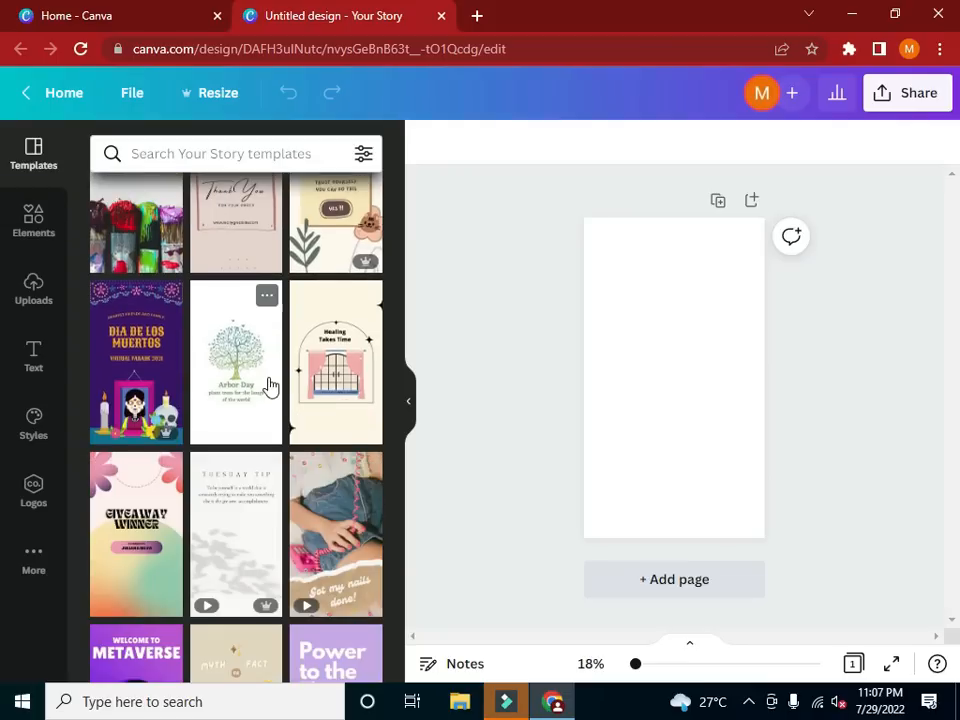
scroll(272, 400, down, 5)
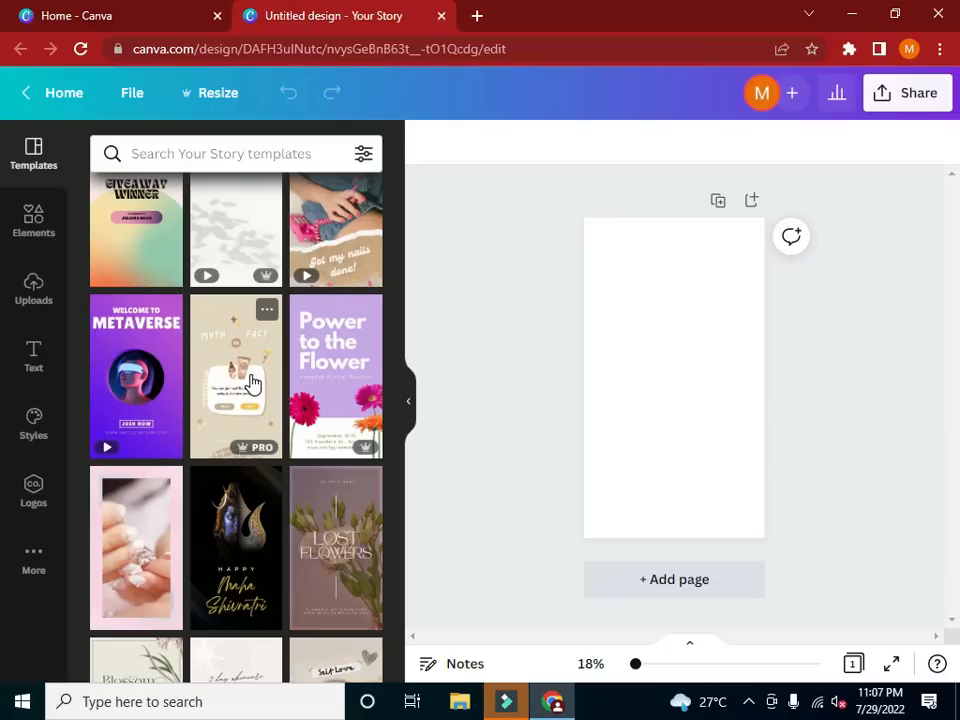
scroll(237, 503, down, 2)
click(237, 503)
Replace the page's design with the purple "Welcome to Metaverse" story template
scroll(237, 503, up, 3)
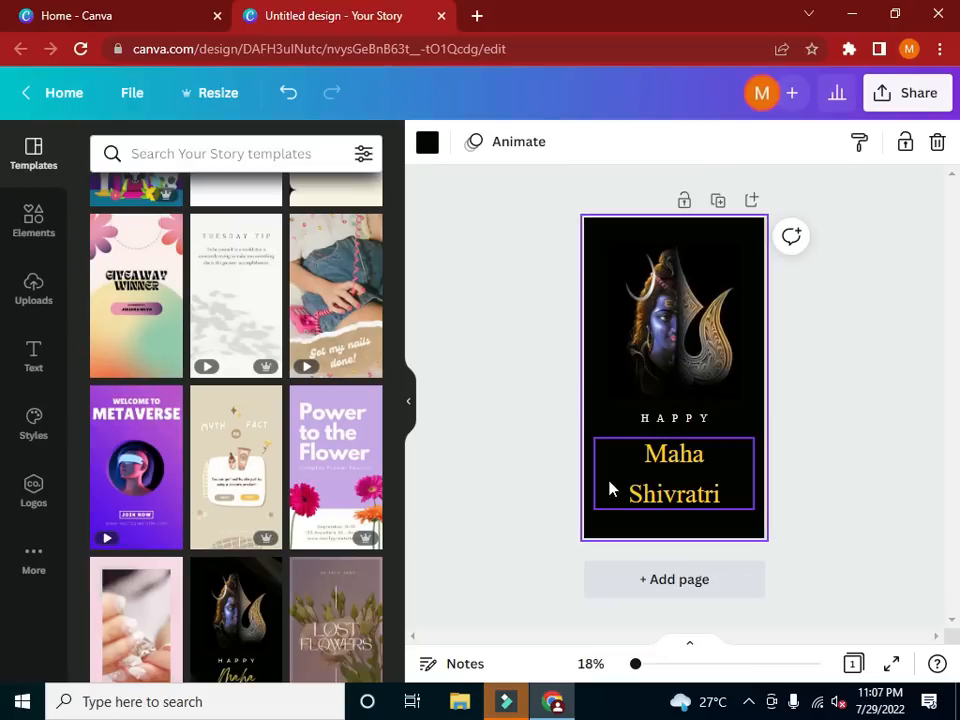
click(146, 480)
scroll(165, 488, down, 1)
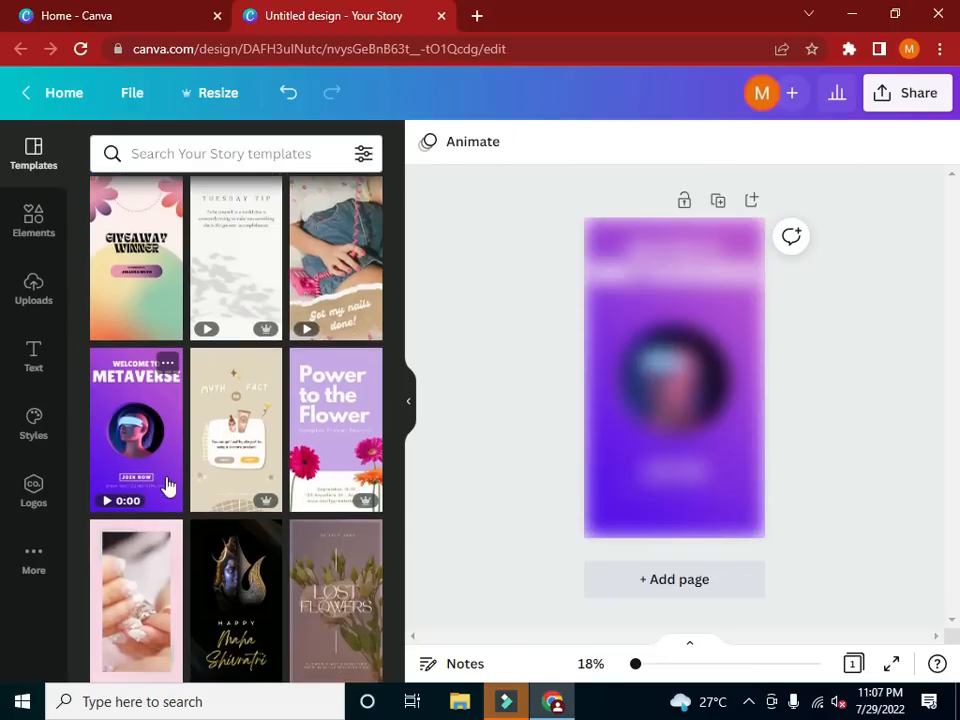
scroll(180, 494, down, 5)
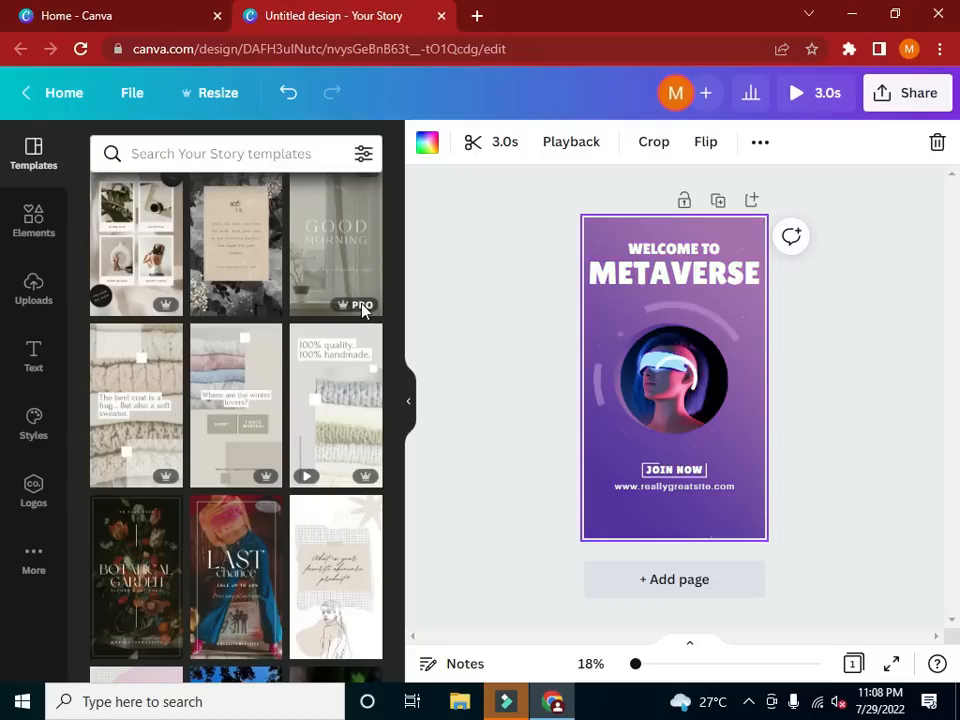
click(393, 433)
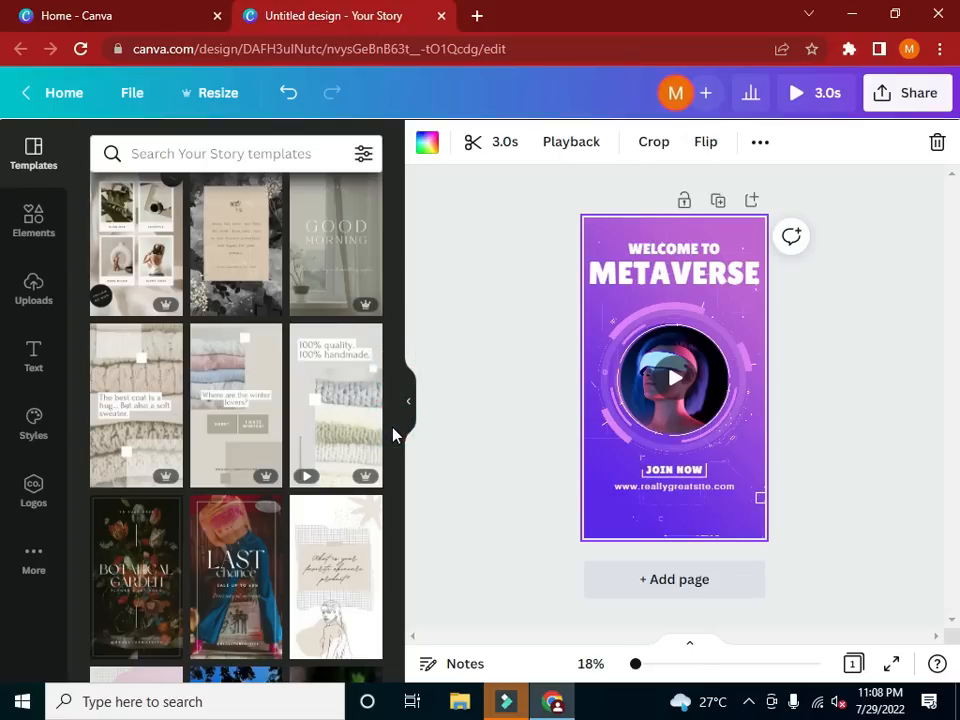
click(405, 480)
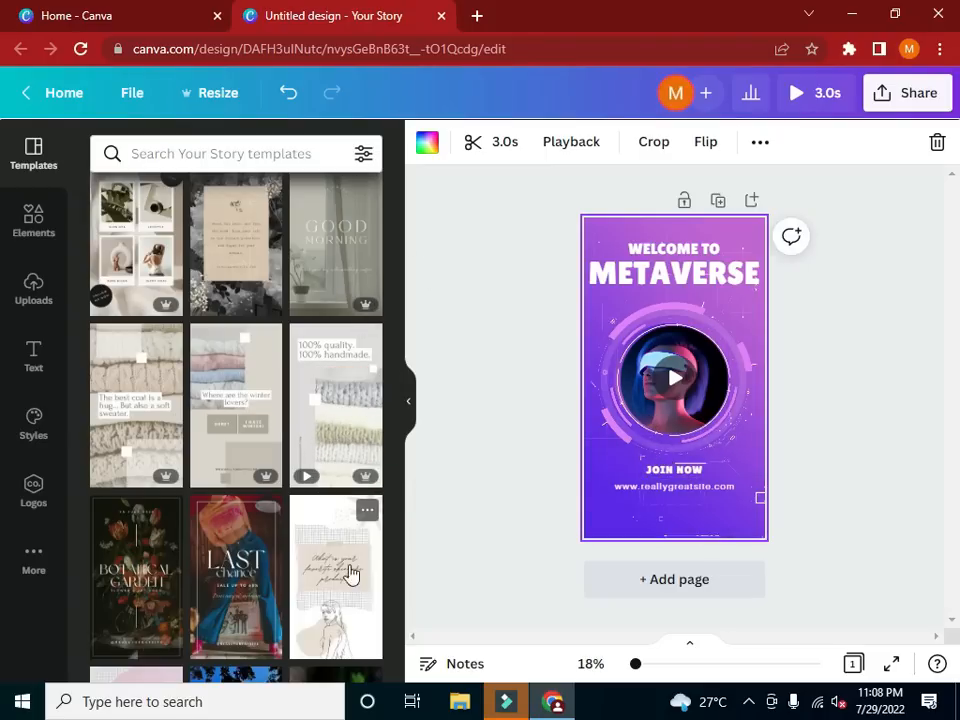
click(652, 412)
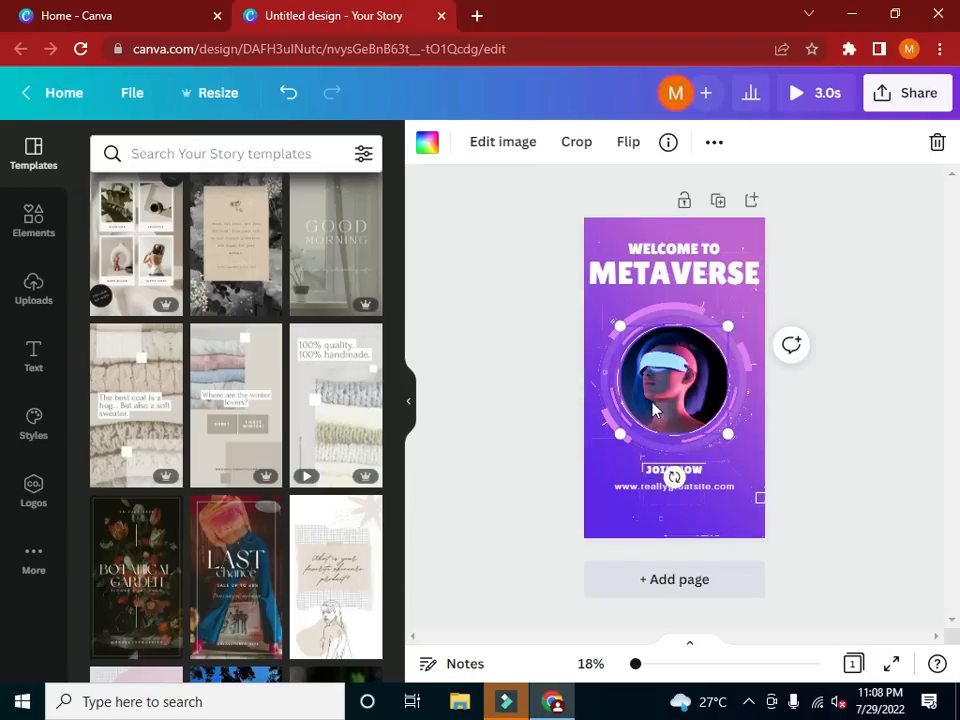
click(686, 268)
double_click(690, 266)
click(689, 266)
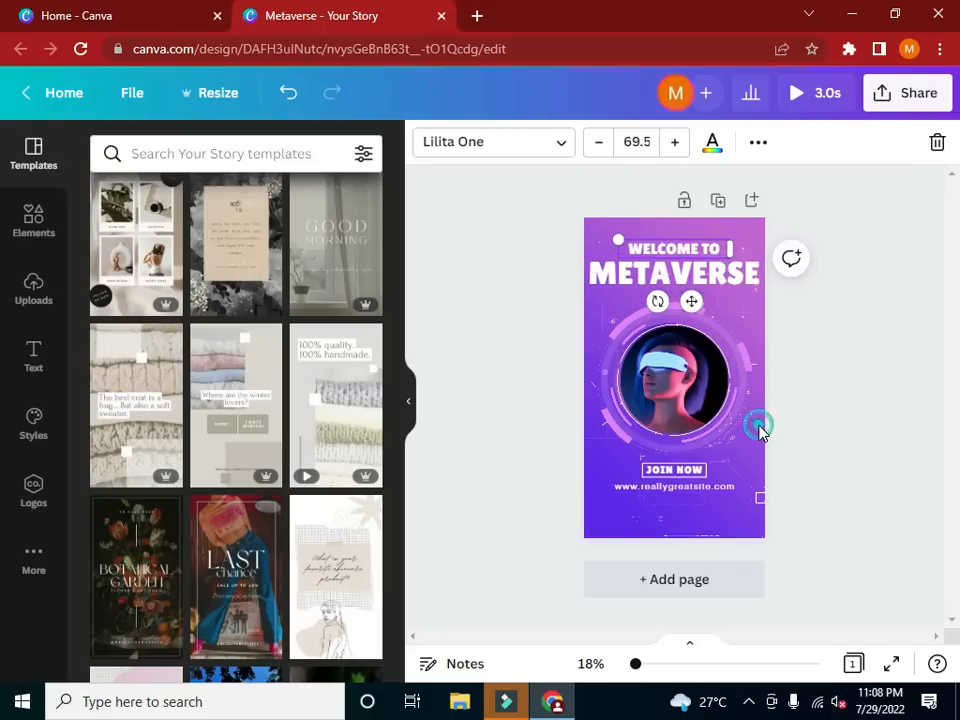
Try the light blue, dark blue and near-black colours of the Unique Software Palette as the page background
click(760, 432)
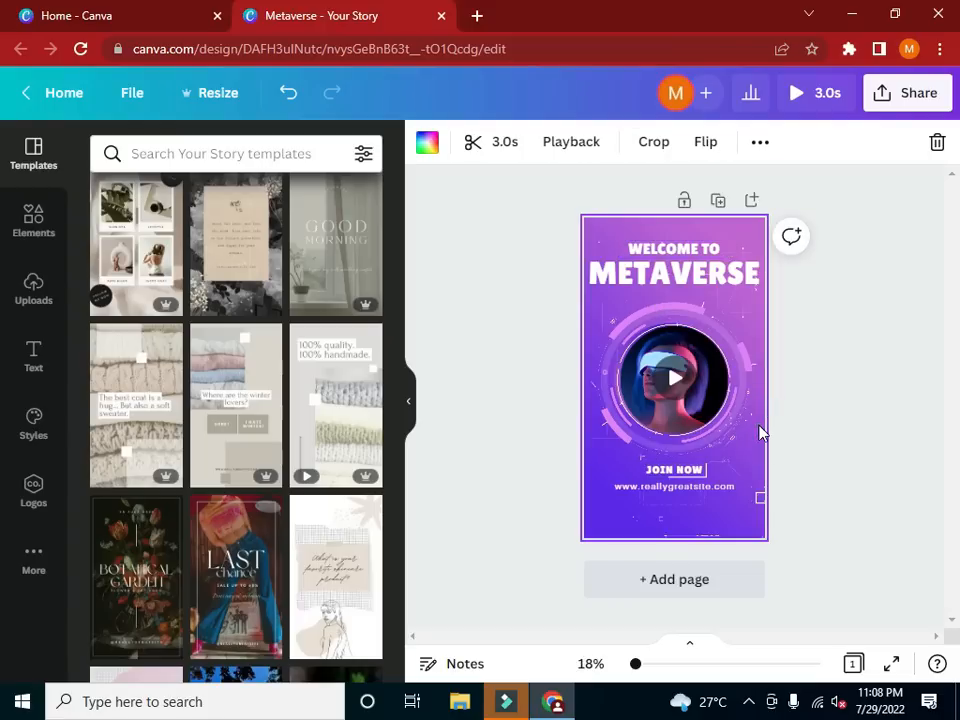
click(425, 145)
click(268, 375)
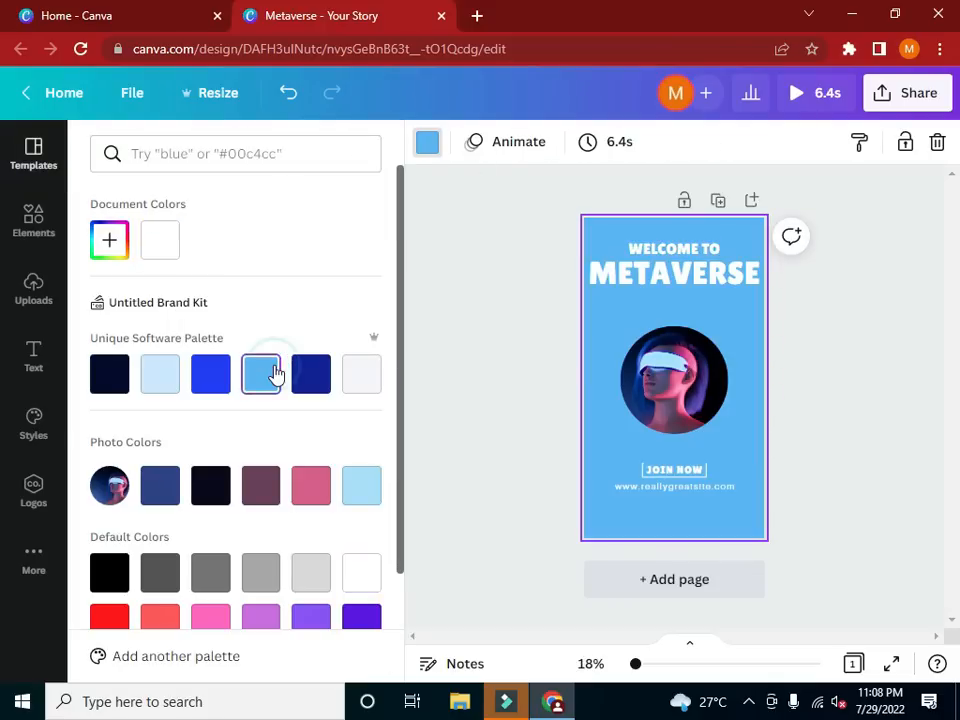
click(306, 384)
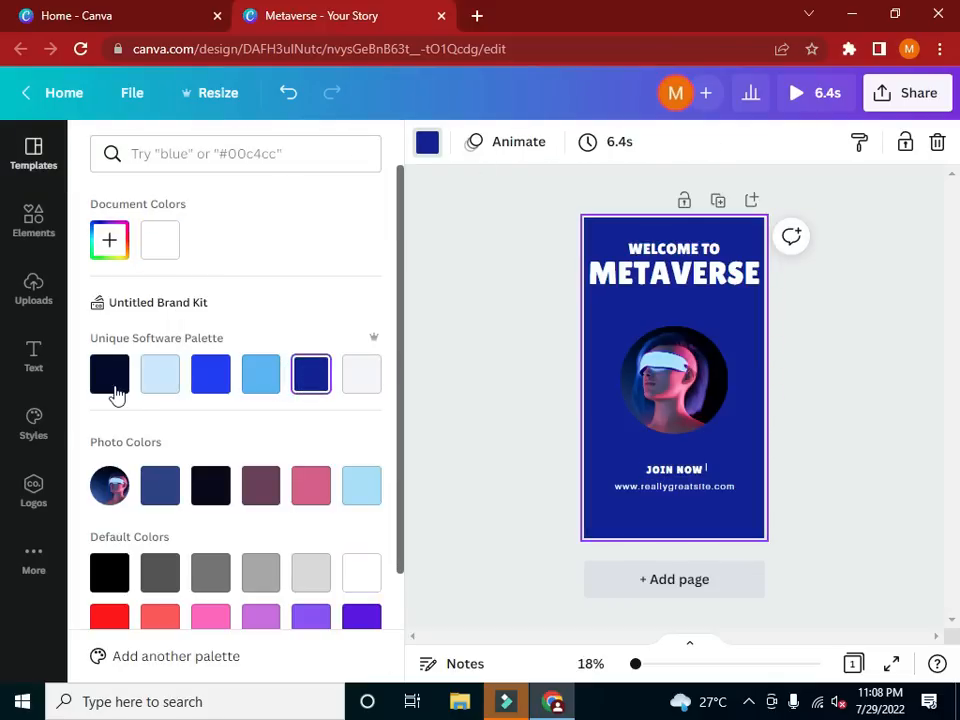
click(113, 390)
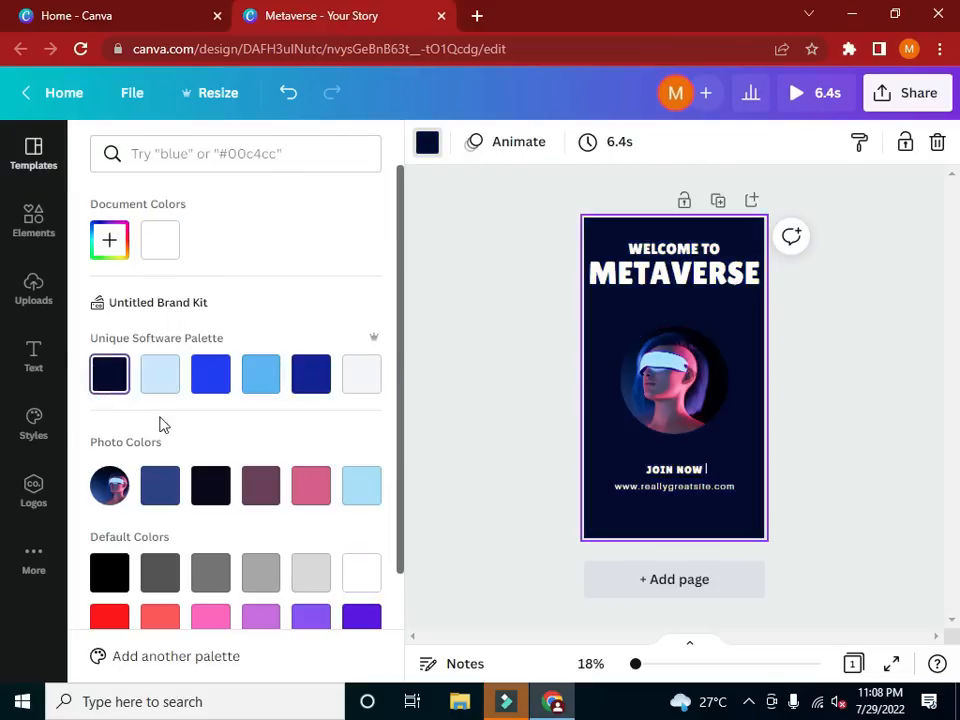
Try near-black, plum and pink #d85e8e photo colours, plus dark grey and black default colours, as the page background
click(212, 504)
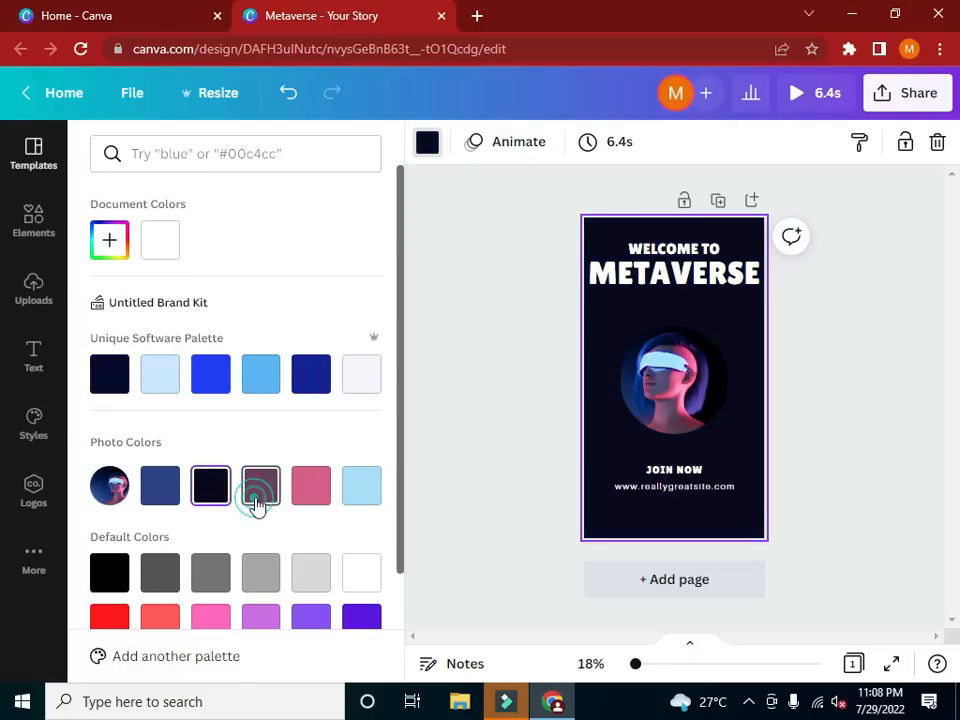
click(257, 500)
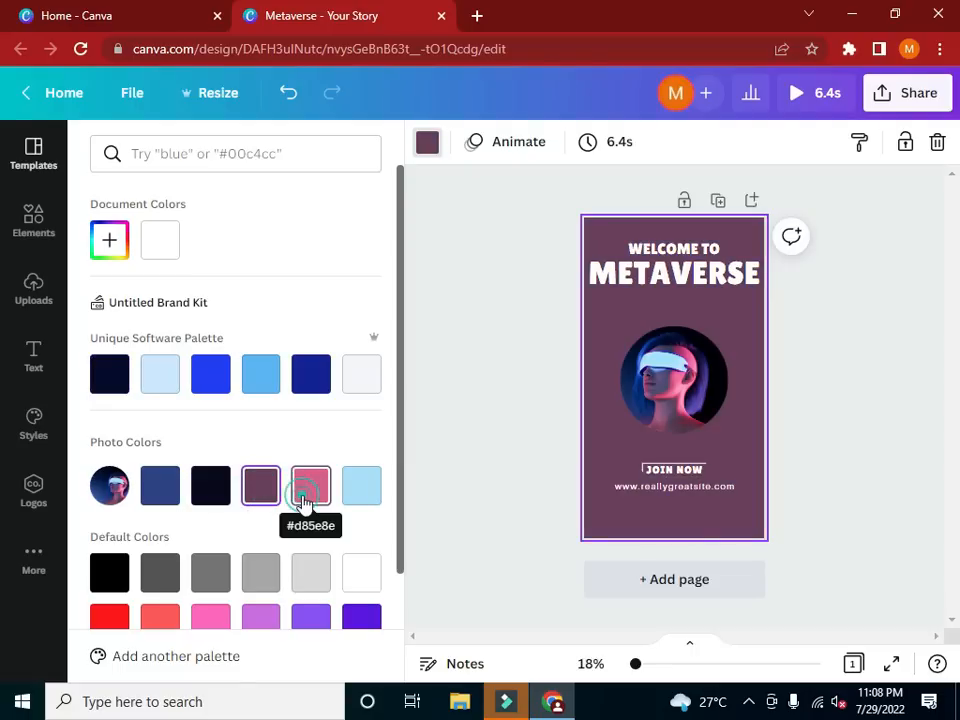
click(305, 496)
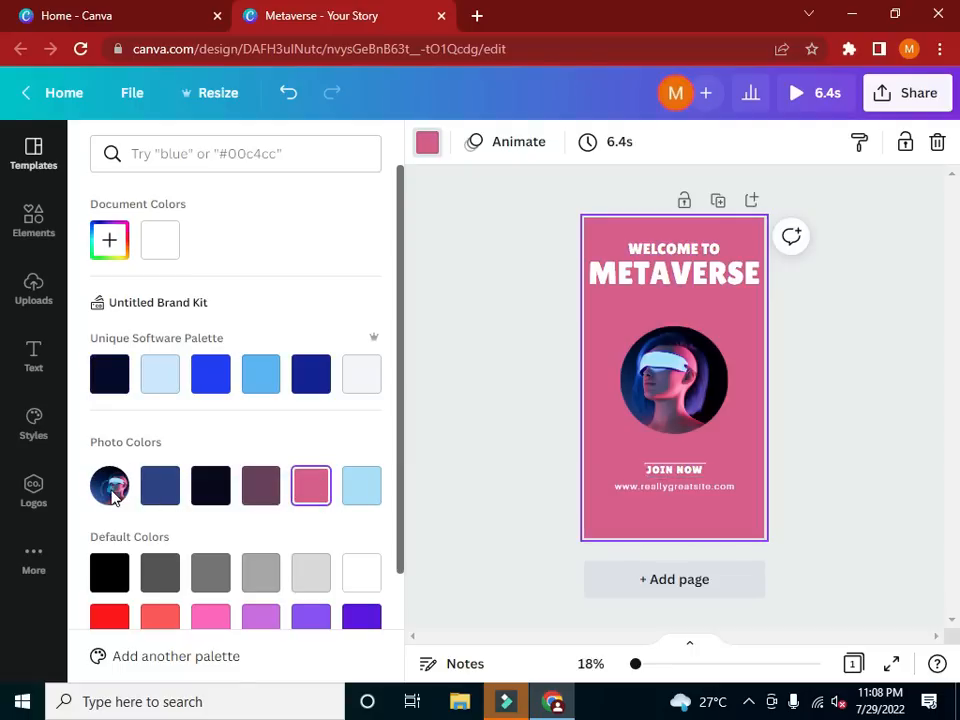
drag(398, 447, 396, 555)
click(178, 458)
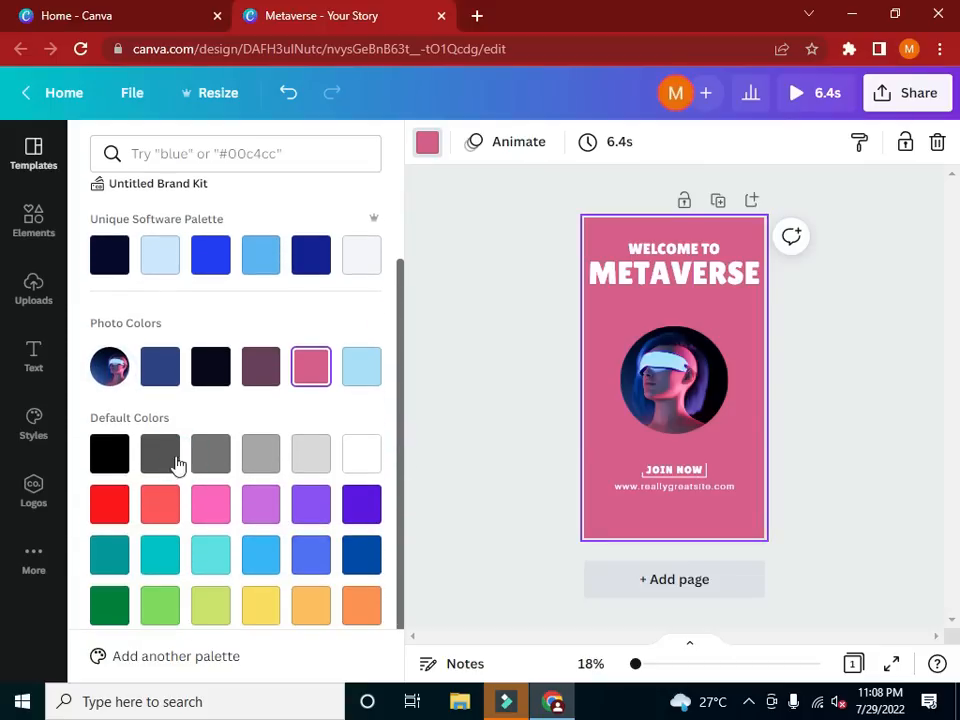
click(115, 458)
Undo all the background colour changes back to the template's original purple gradient
click(457, 384)
key(ctrl+z)
key(ctrl+z)
key(ctrl+z)
key(ctrl+z)
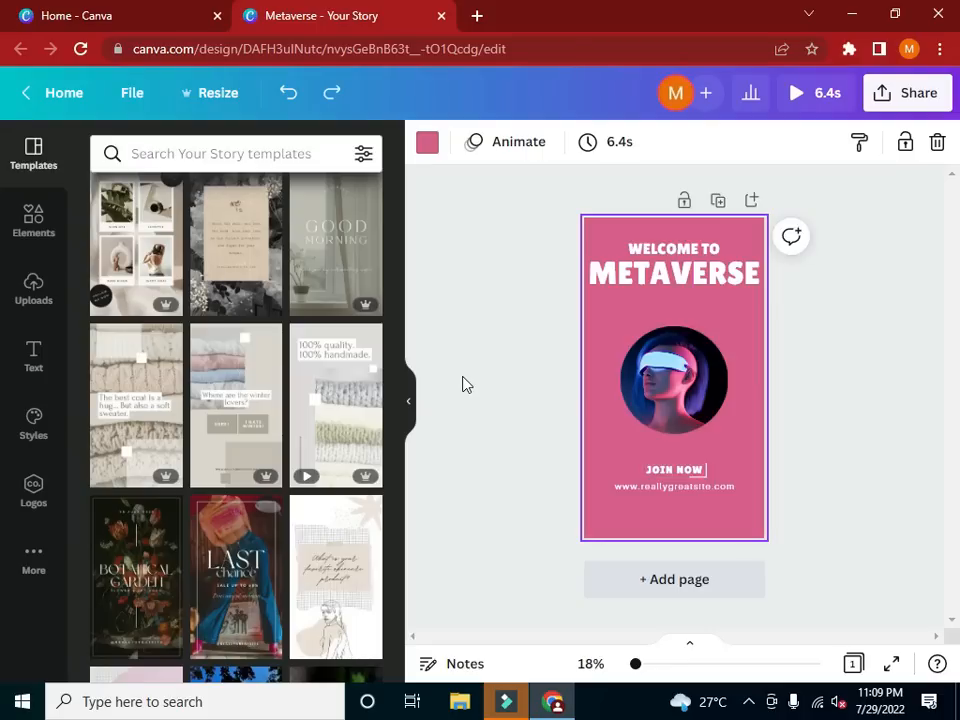
key(ctrl+z)
key(ctrl+z)
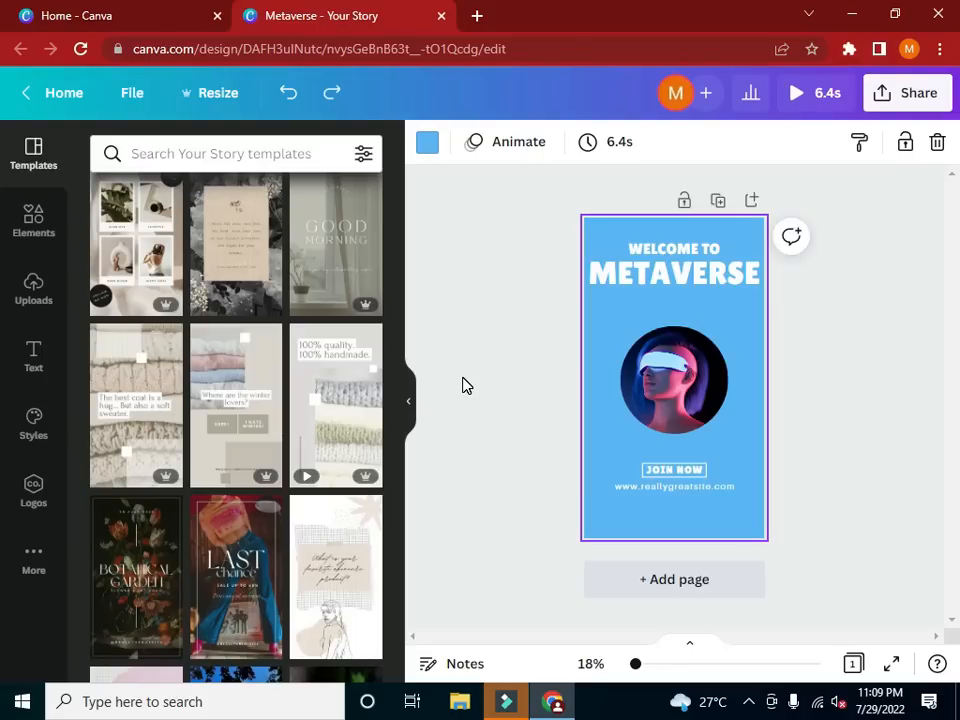
key(ctrl+z)
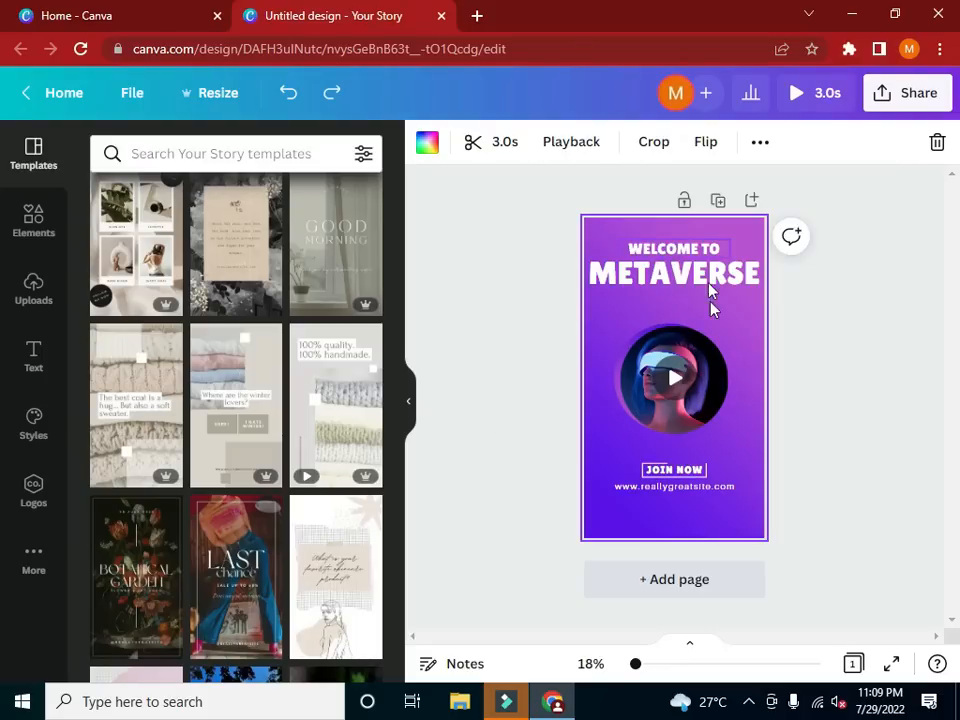
Adjust the circular headset photo, setting its tint to 35, blur to -40 and X-Process to 24
right_click(708, 397)
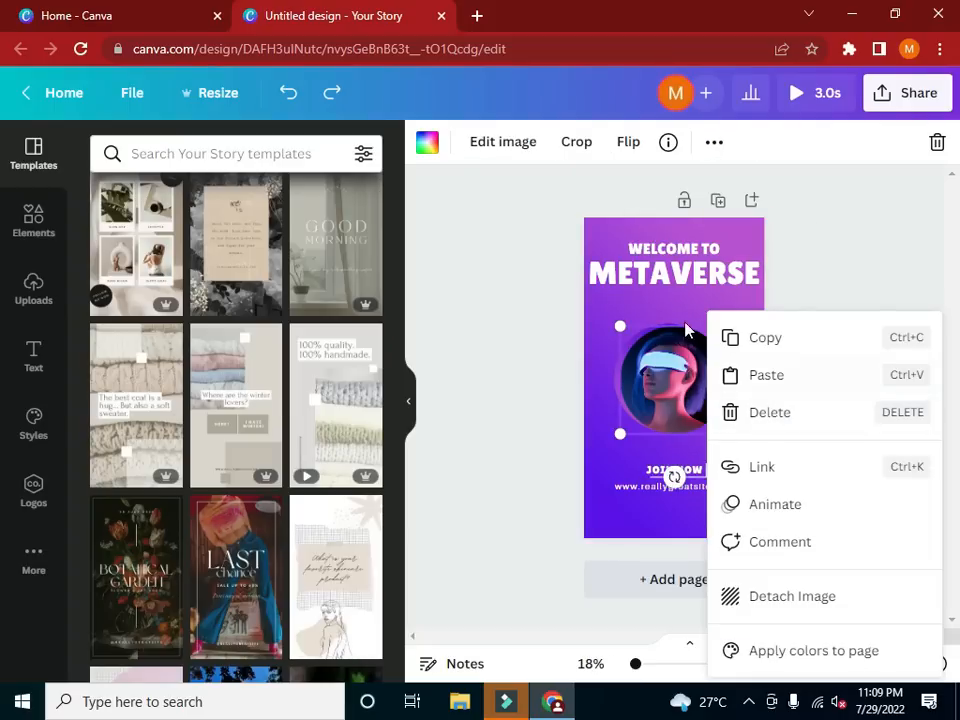
click(505, 145)
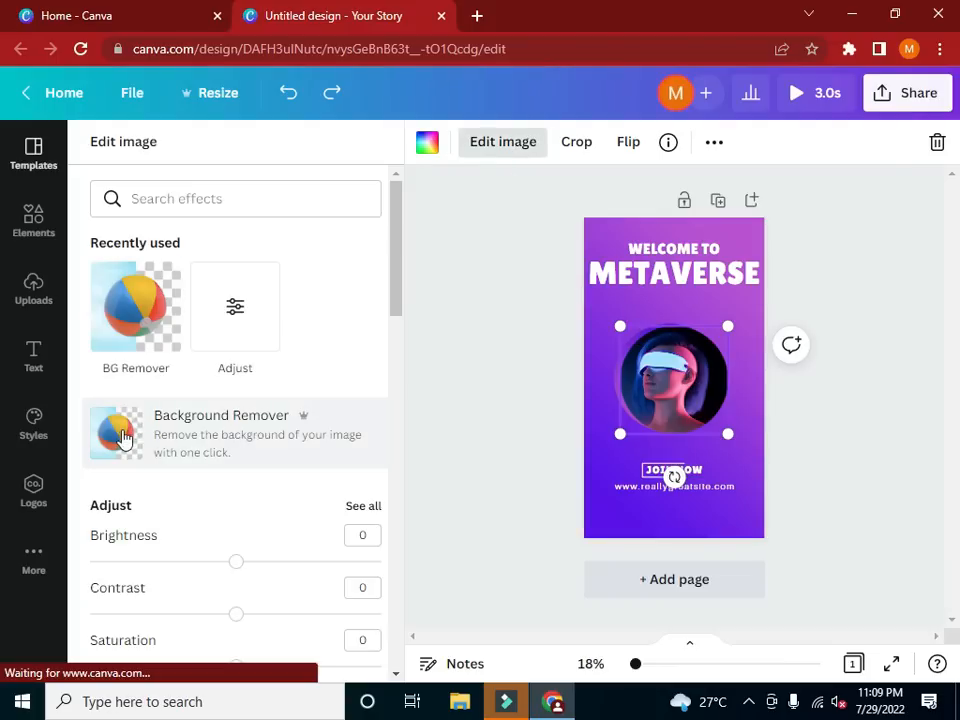
click(397, 268)
click(258, 301)
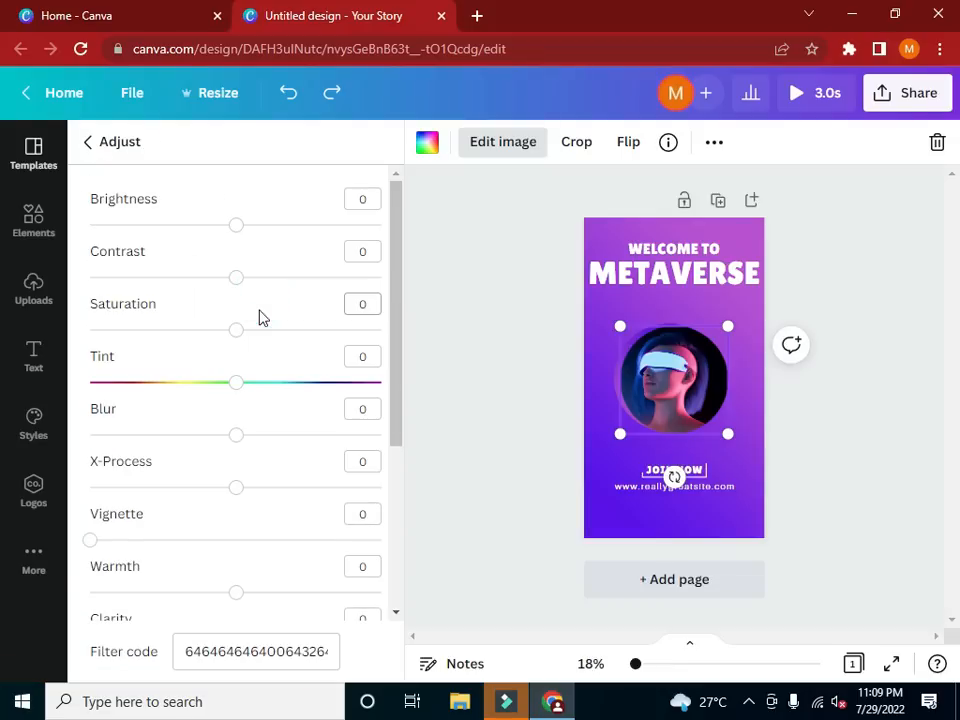
drag(244, 390, 290, 391)
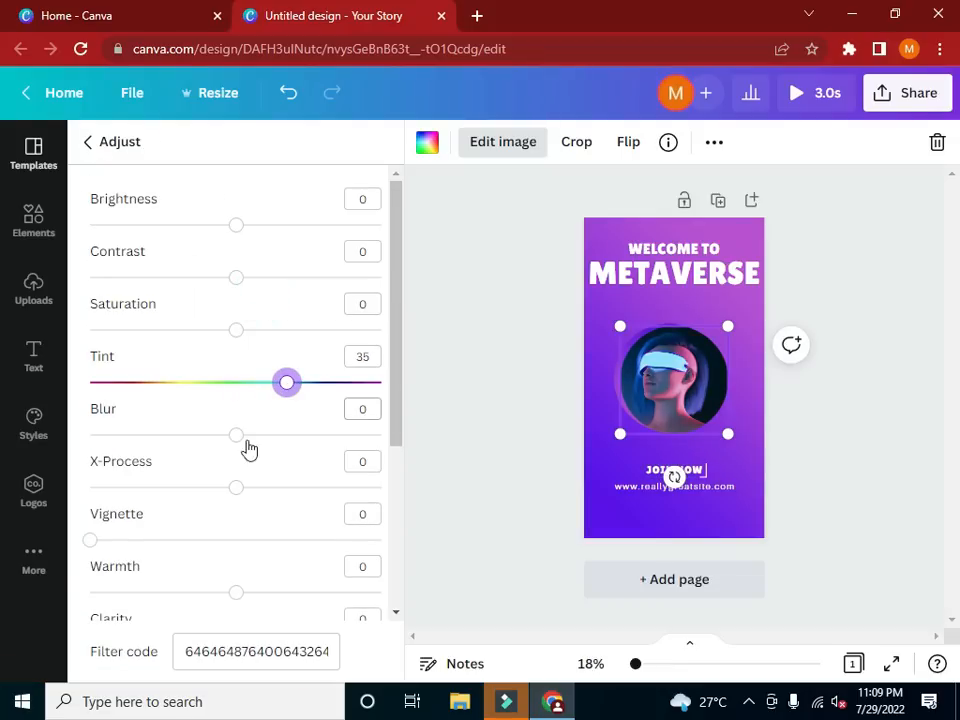
drag(236, 437, 175, 441)
drag(238, 493, 276, 490)
Set the circular photo's saturation to 18, contrast to -9, brightness to -8 and warmth to -13
drag(236, 330, 264, 356)
drag(234, 280, 223, 313)
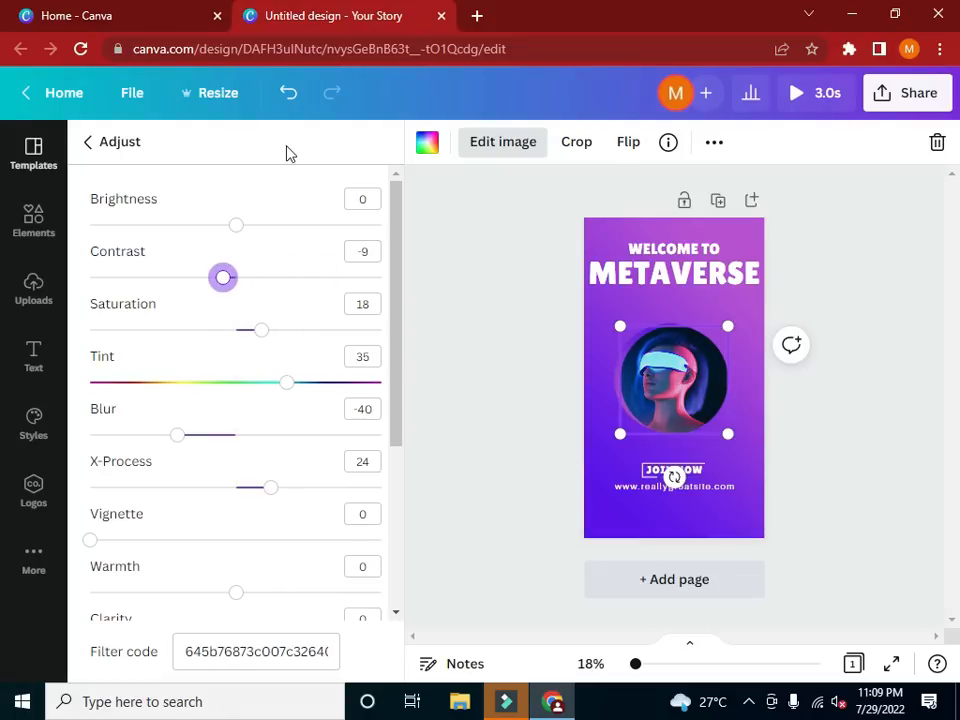
mouse_move(226, 231)
mouse_down()
mouse_move(189, 233)
mouse_move(215, 230)
mouse_up()
drag(286, 250, 226, 253)
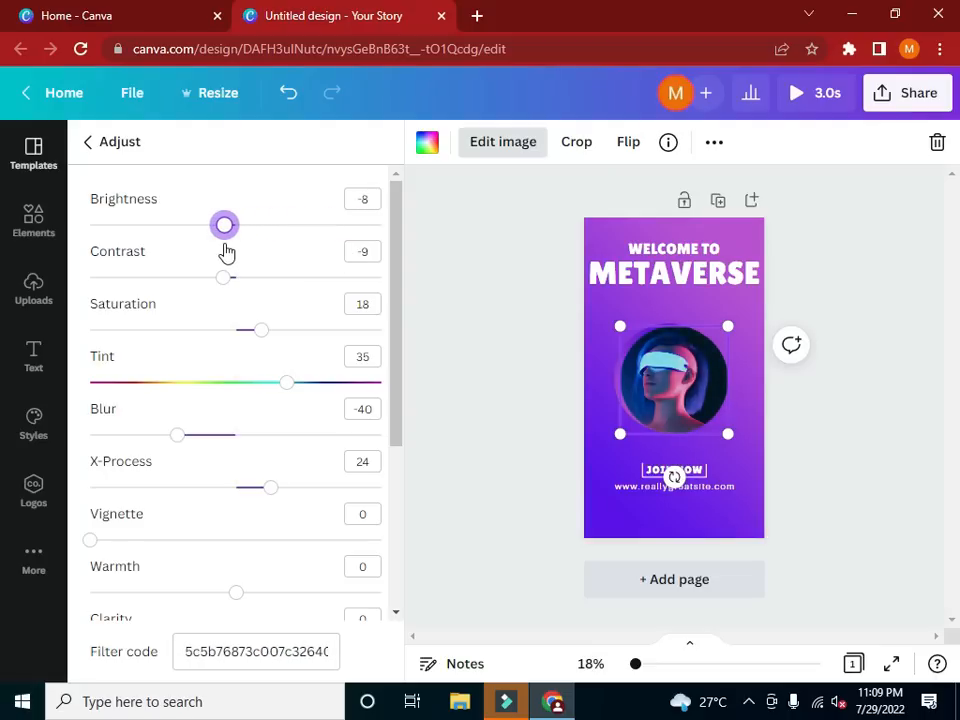
scroll(397, 328, down, 2)
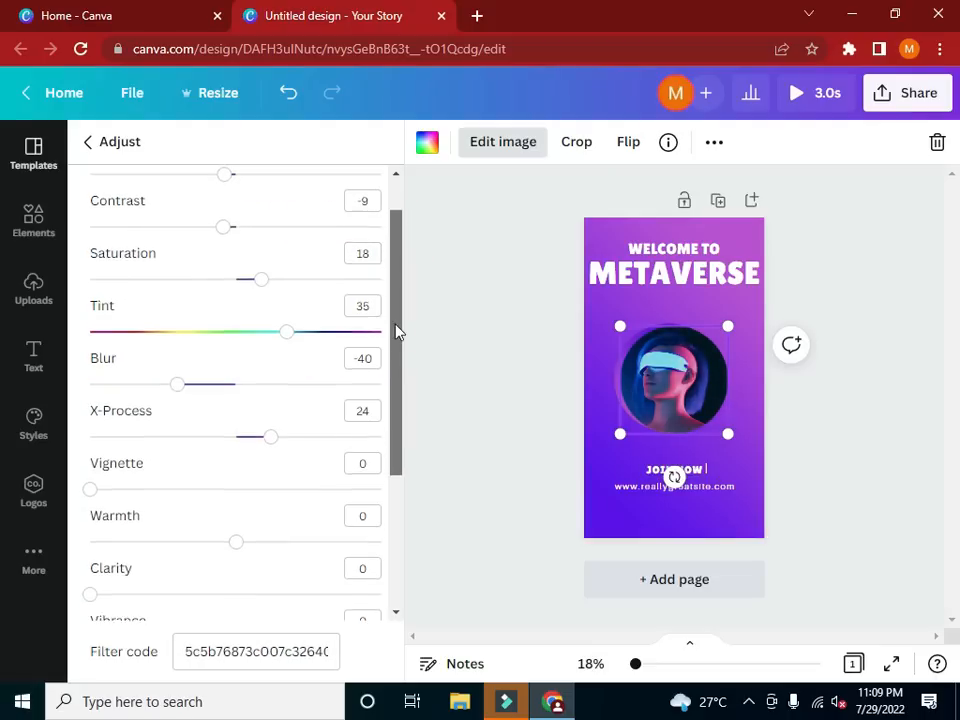
scroll(395, 370, down, 1)
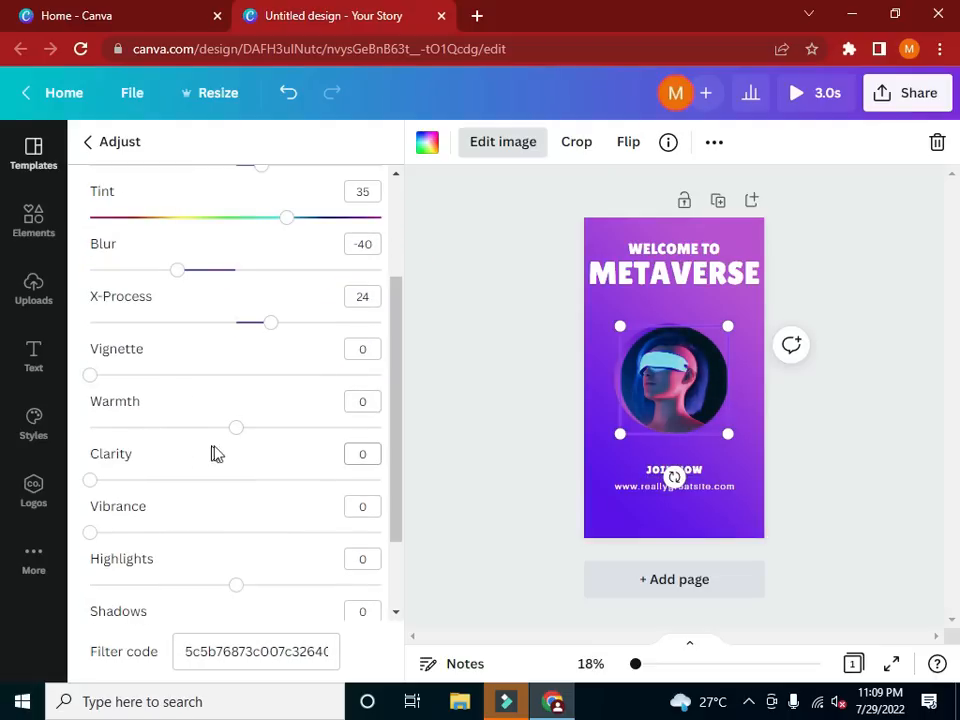
drag(249, 436, 219, 436)
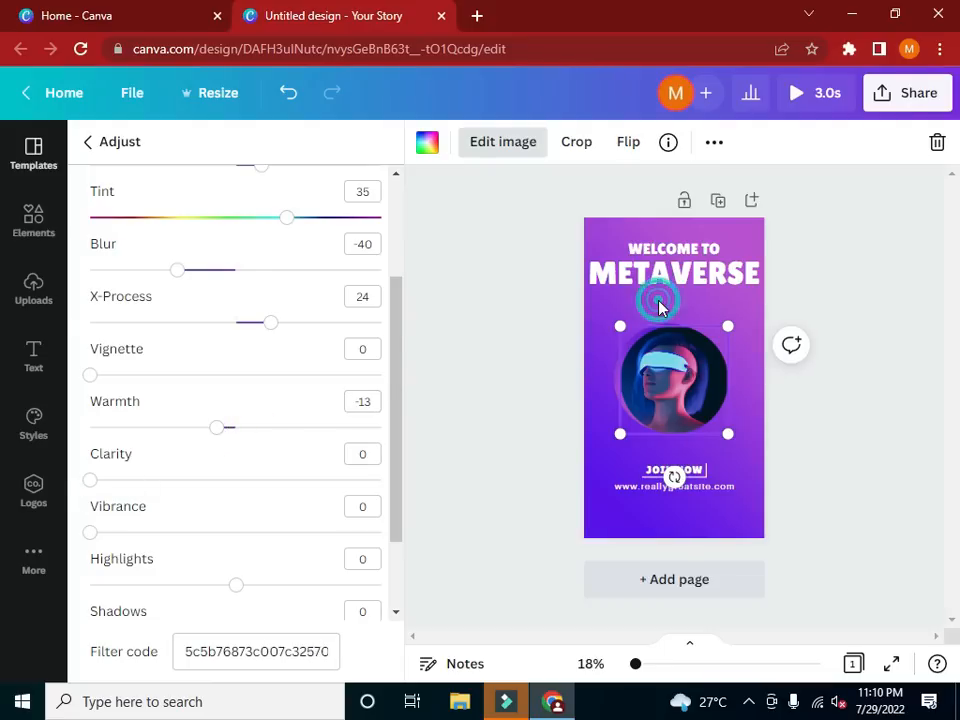
Move the circular headset photo off the gradient circle behind it and set it back over the circle, slightly lower than before
double_click(658, 301)
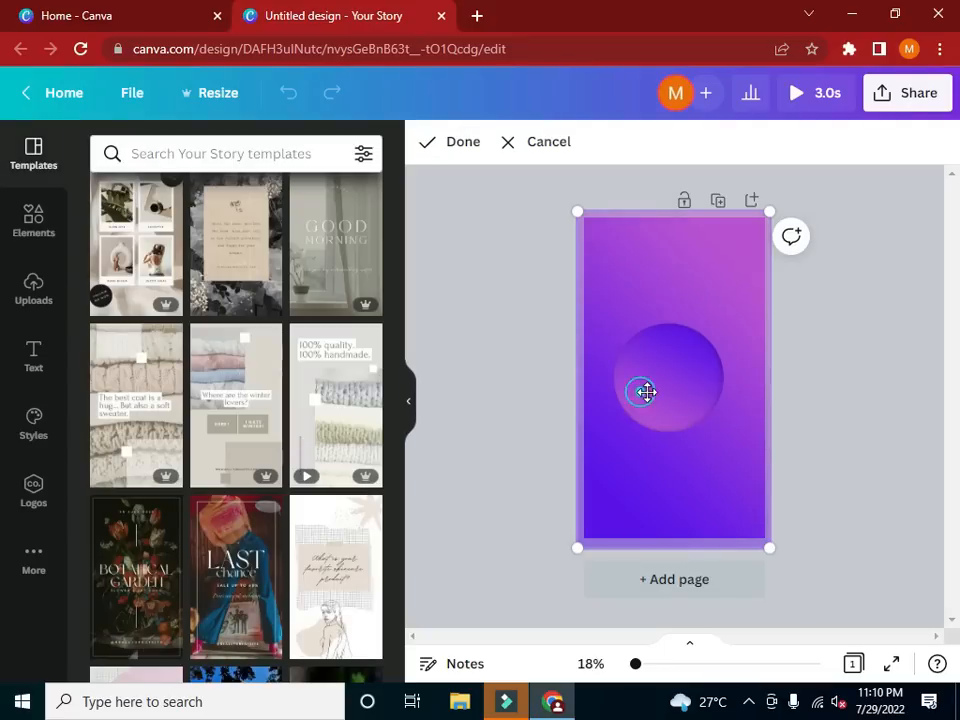
click(443, 333)
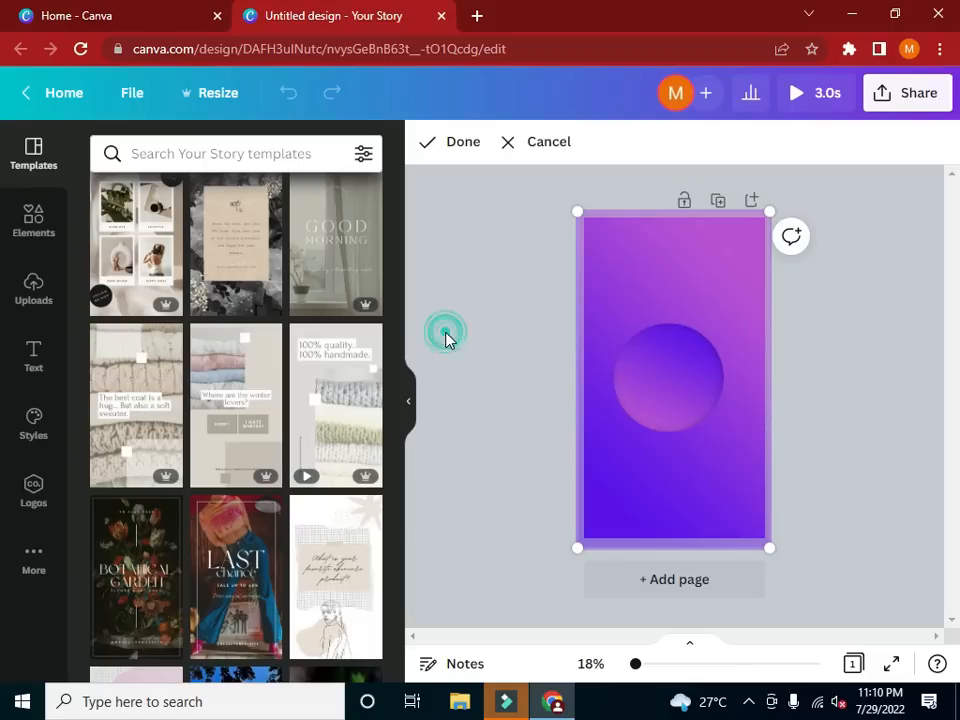
drag(681, 444, 649, 486)
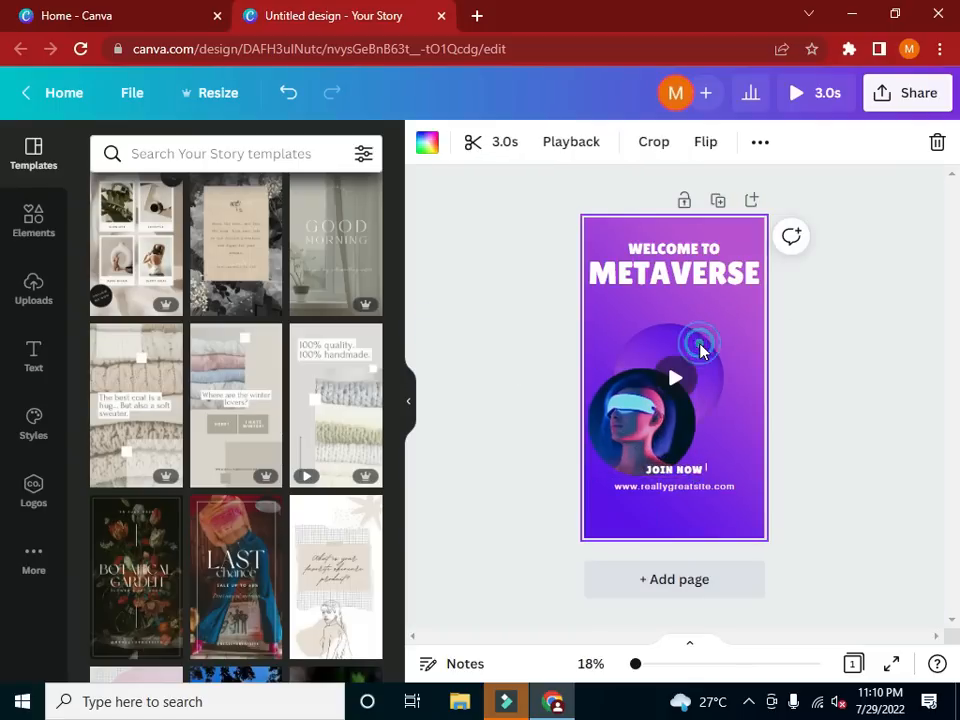
double_click(699, 349)
click(660, 413)
drag(657, 430, 682, 395)
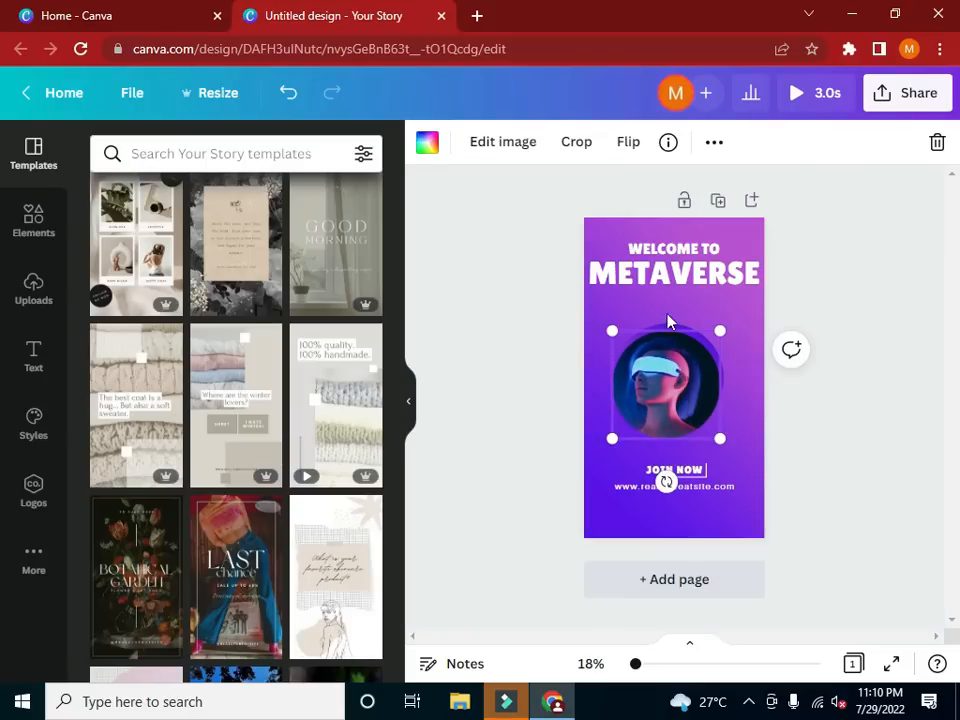
Replace the website address under JOIN NOW with the text "expert commerce"
double_click(729, 490)
key(BackSpace)
text(exp)
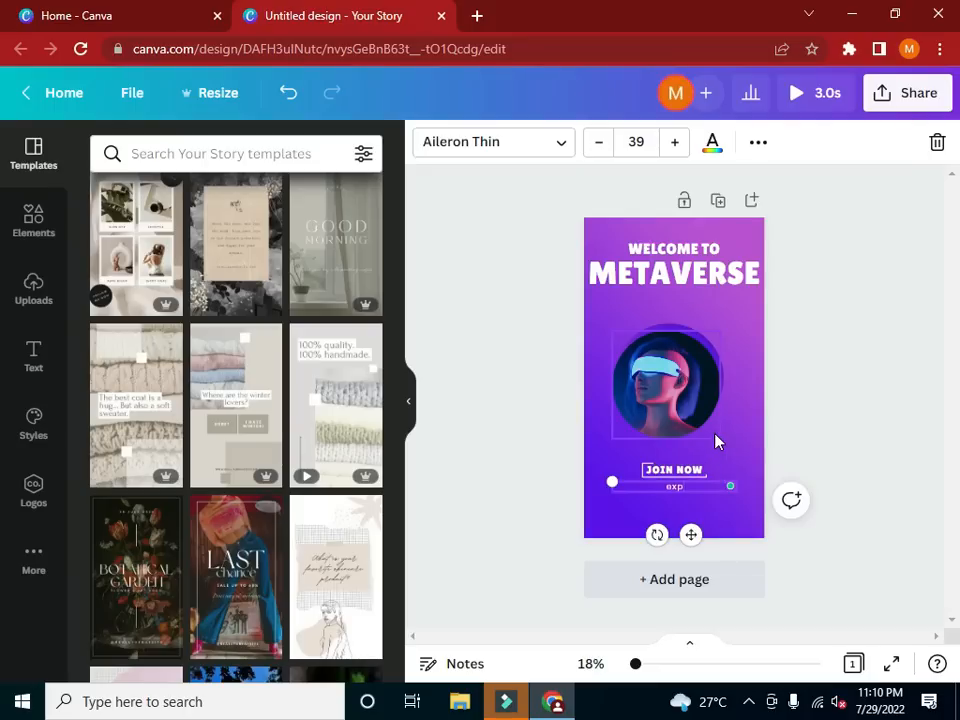
text(ert commerce)
click(544, 456)
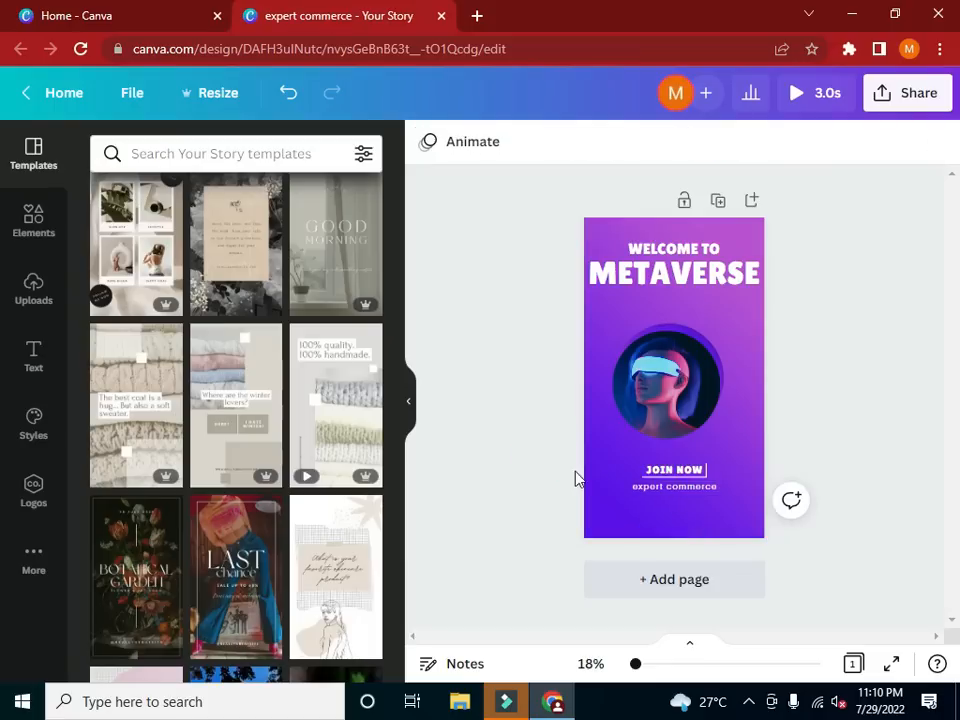
Enlarge the expert commerce text to about size 45.1 and centre it just below JOIN NOW
click(684, 489)
drag(613, 483, 598, 466)
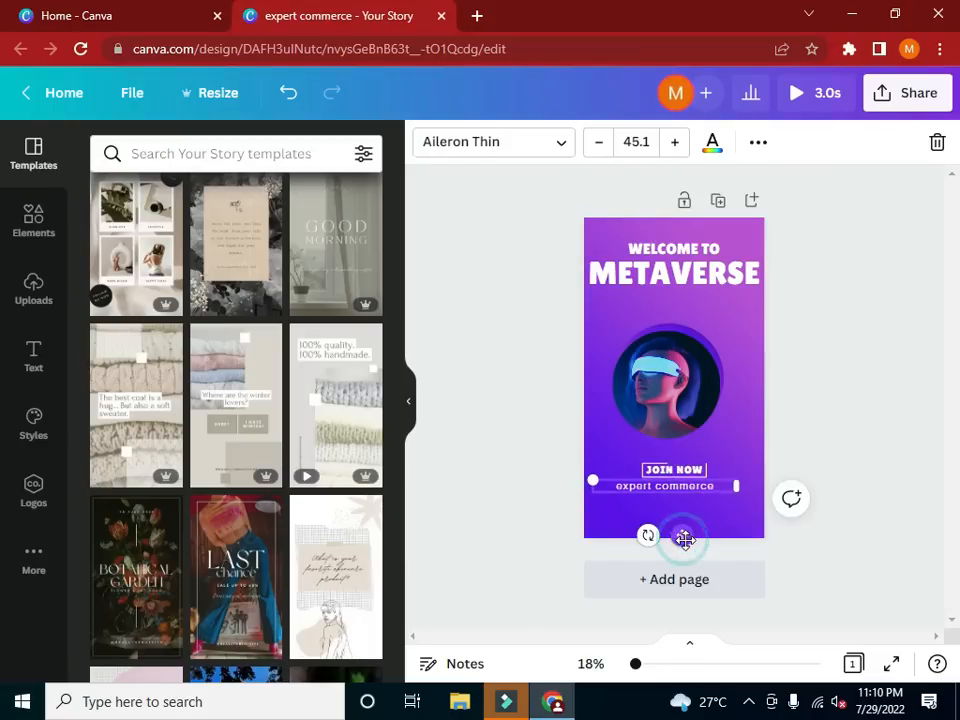
drag(681, 537, 690, 540)
click(814, 324)
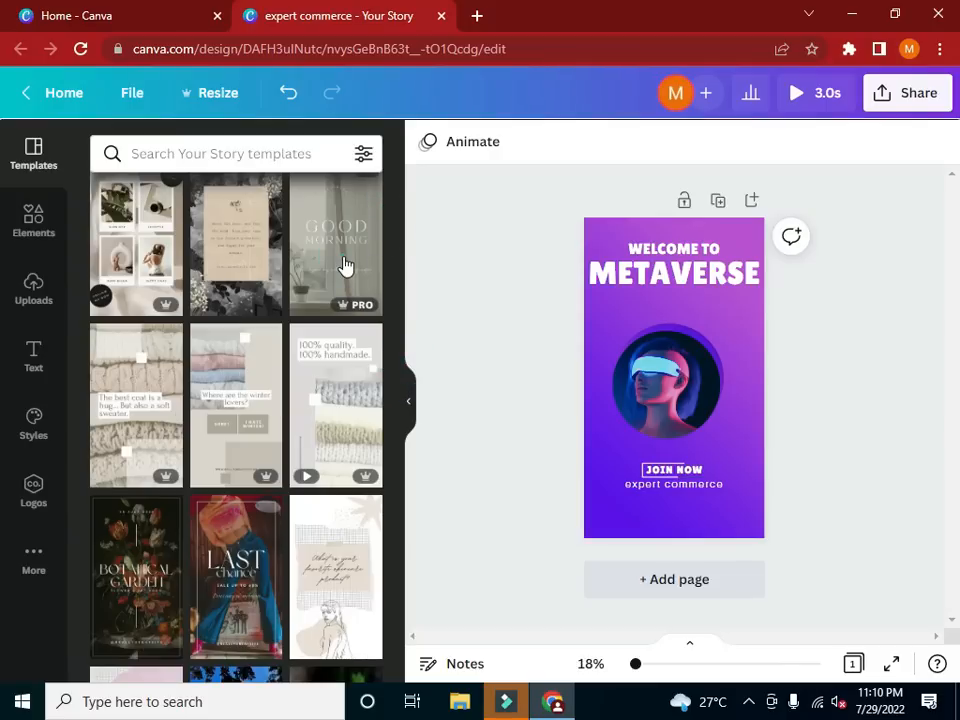
Browse further through the story templates and apply the facial massage video template with the towel-wrapped woman
scroll(344, 265, down, 7)
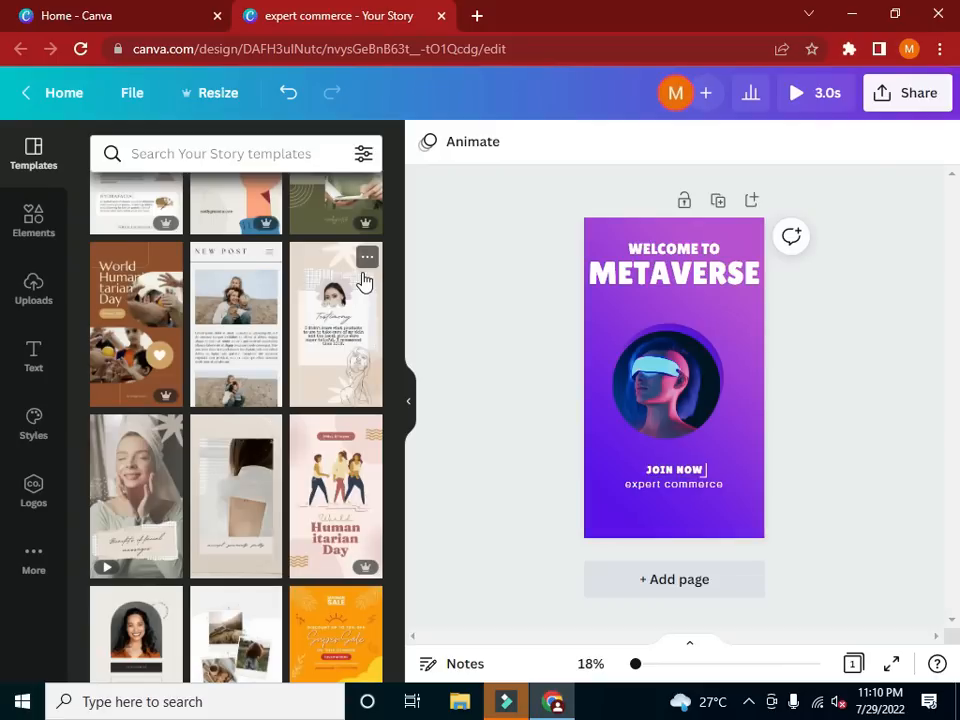
click(388, 282)
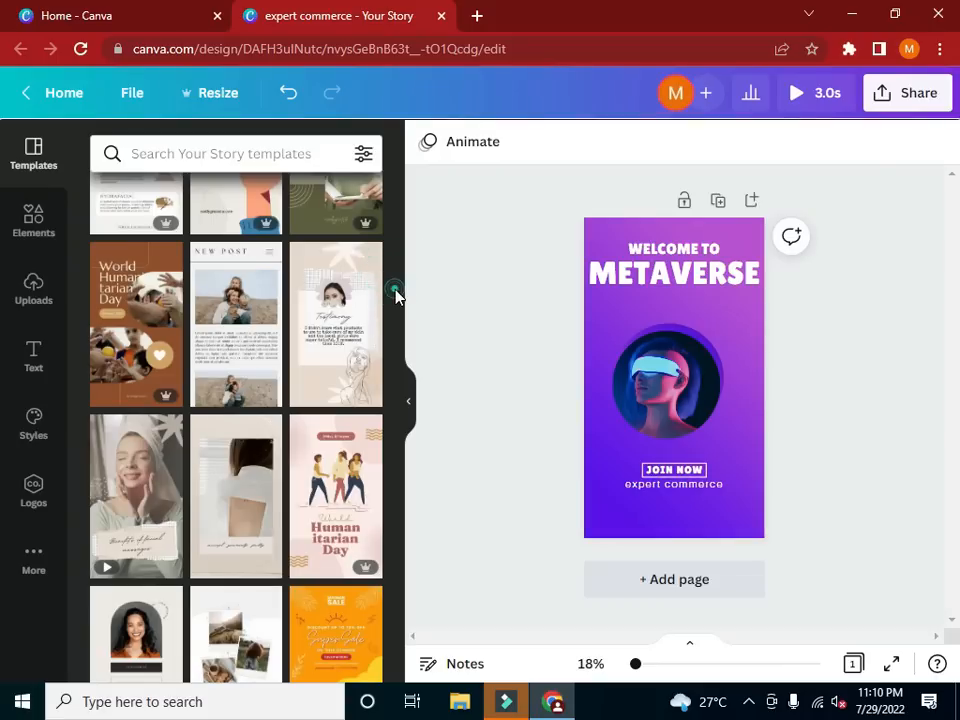
click(388, 375)
mouse_move(139, 499)
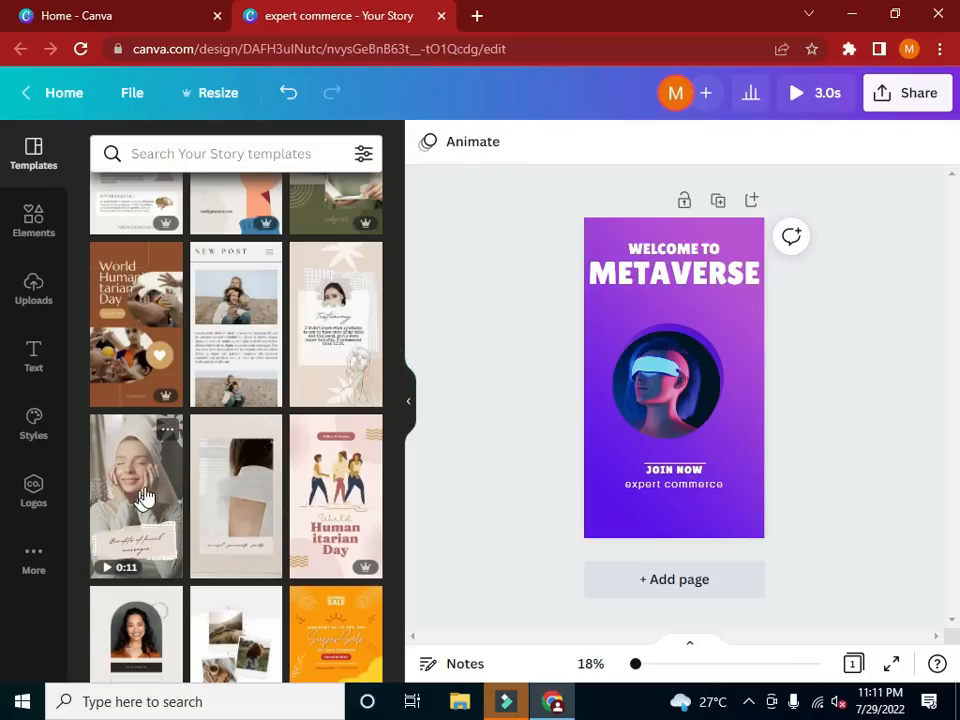
click(148, 494)
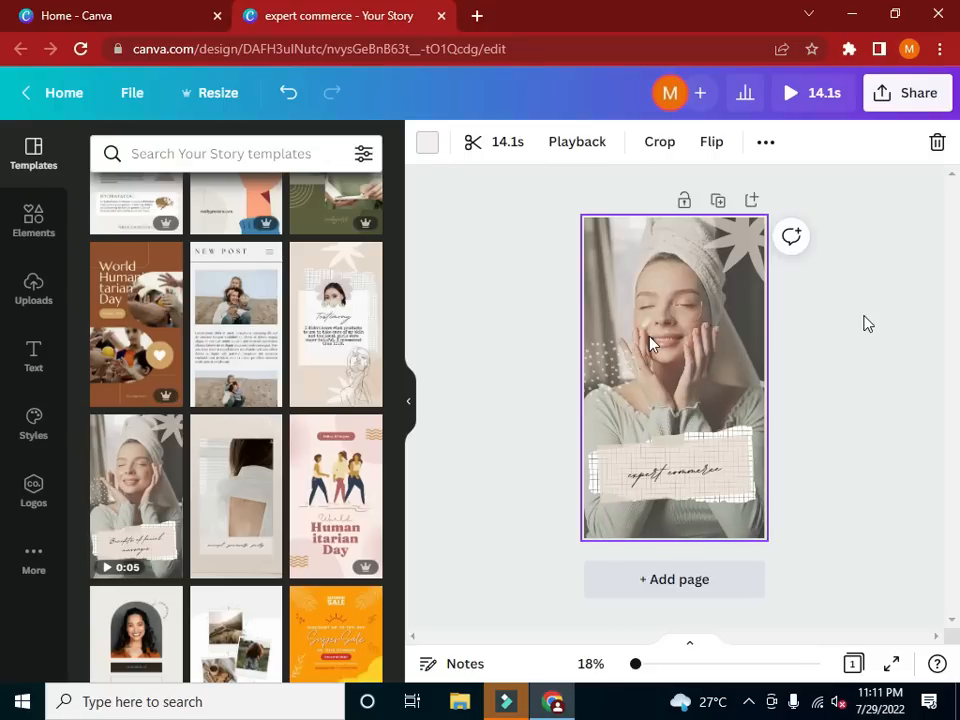
Select the caption on the paper strip and the star graphic to check that each can be edited separately
click(704, 484)
click(716, 483)
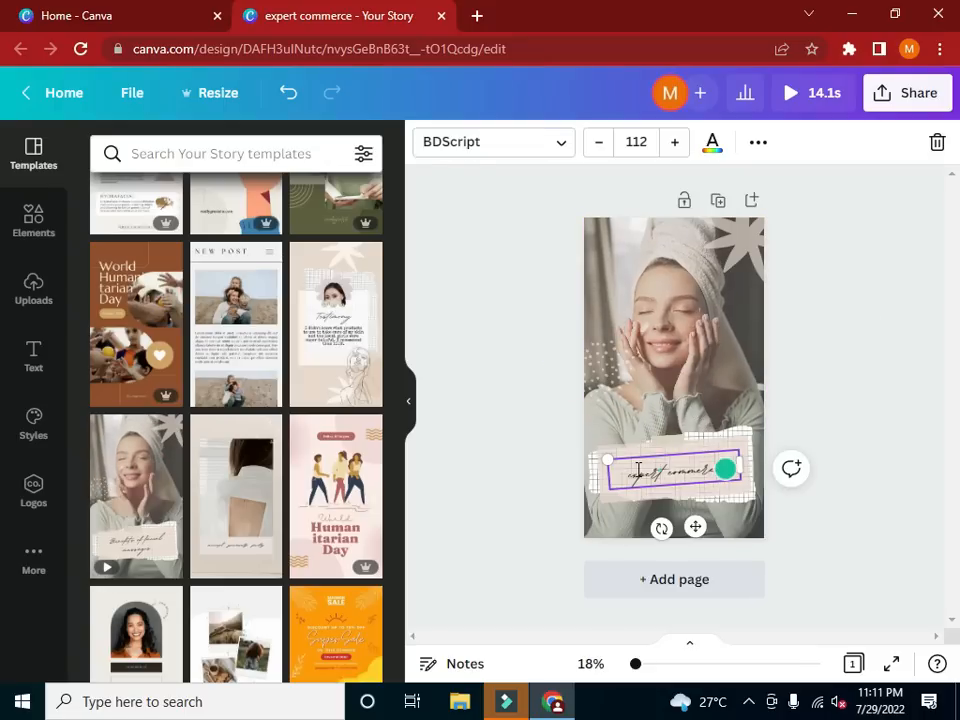
drag(660, 470, 636, 470)
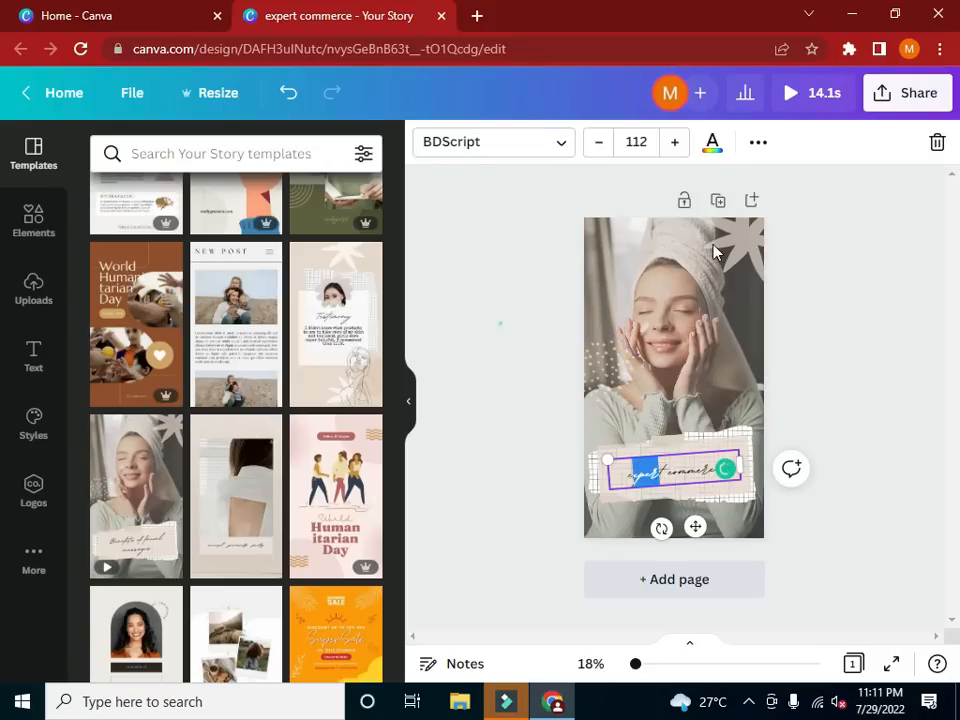
double_click(744, 242)
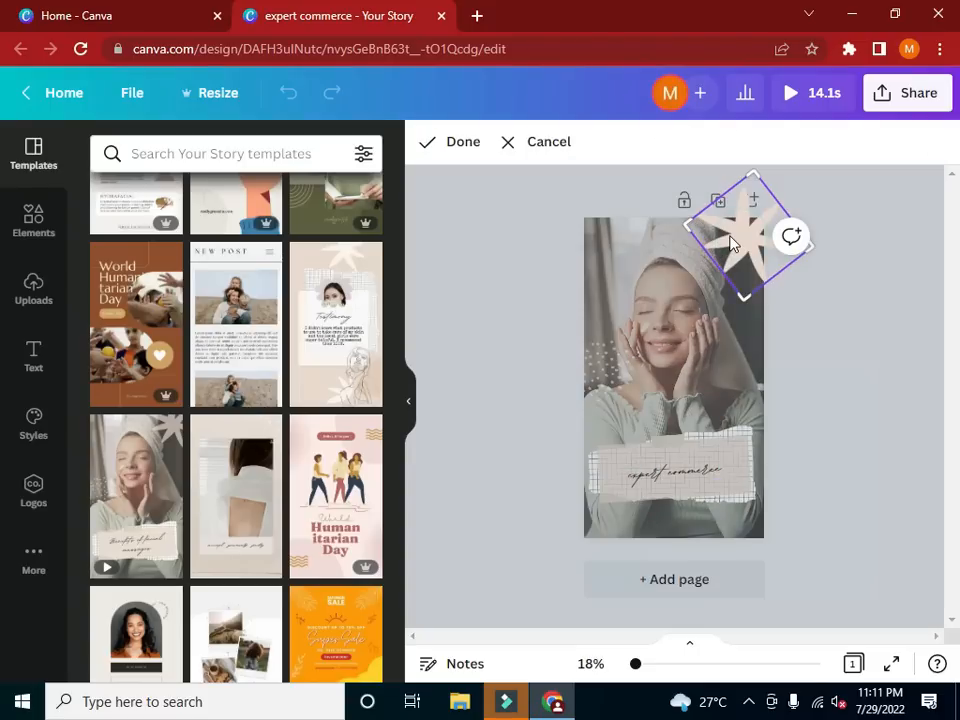
click(473, 214)
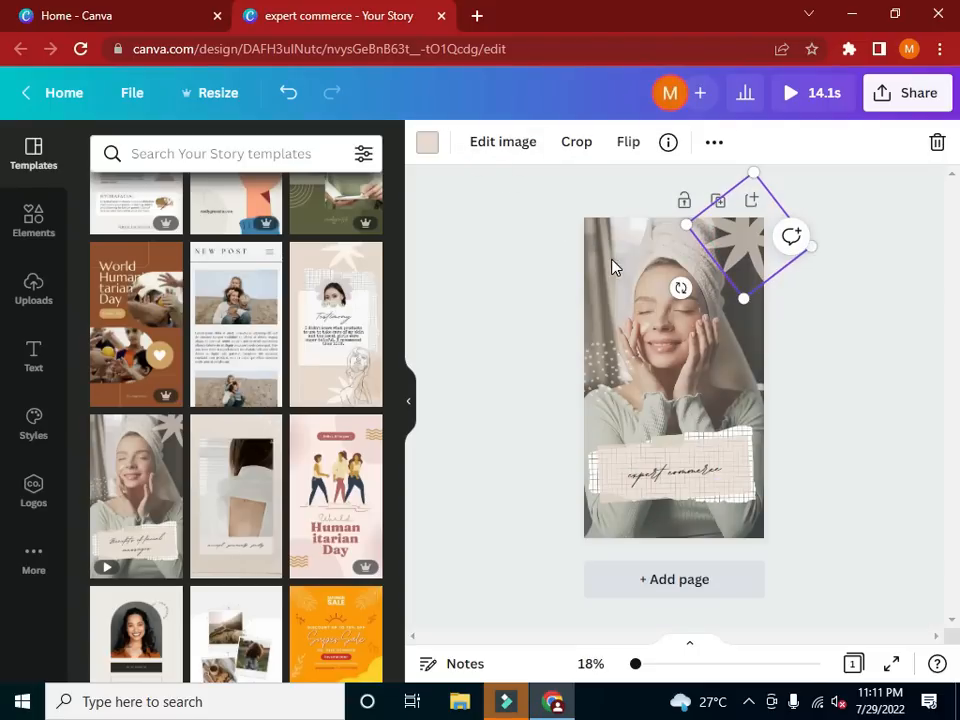
Try the white document colour as the background colour behind the facial massage video
click(603, 267)
click(427, 143)
click(276, 250)
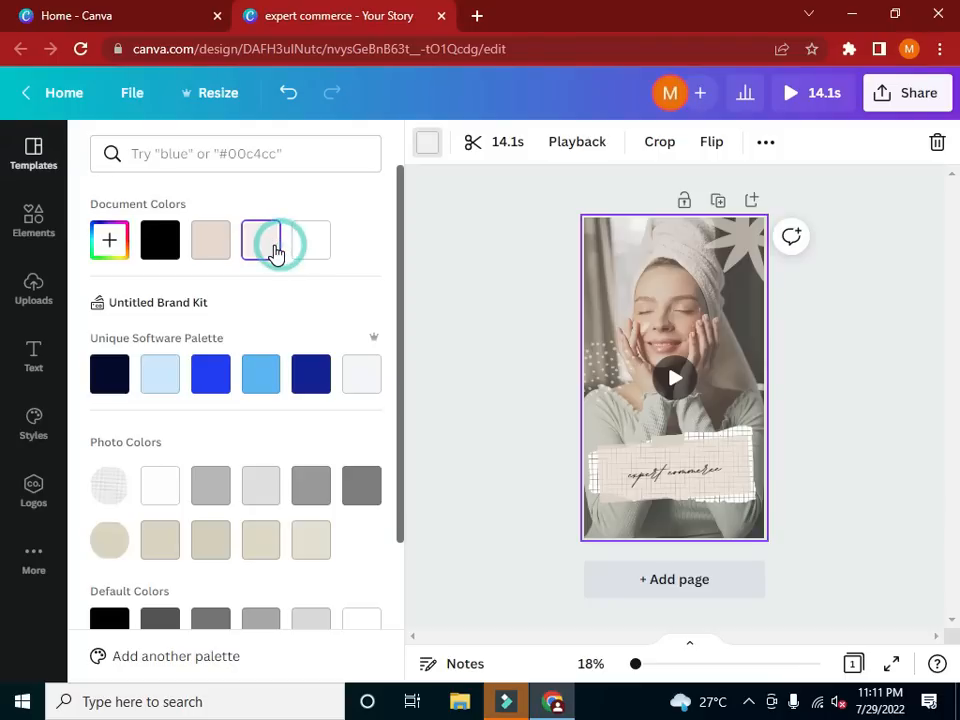
click(262, 245)
click(305, 250)
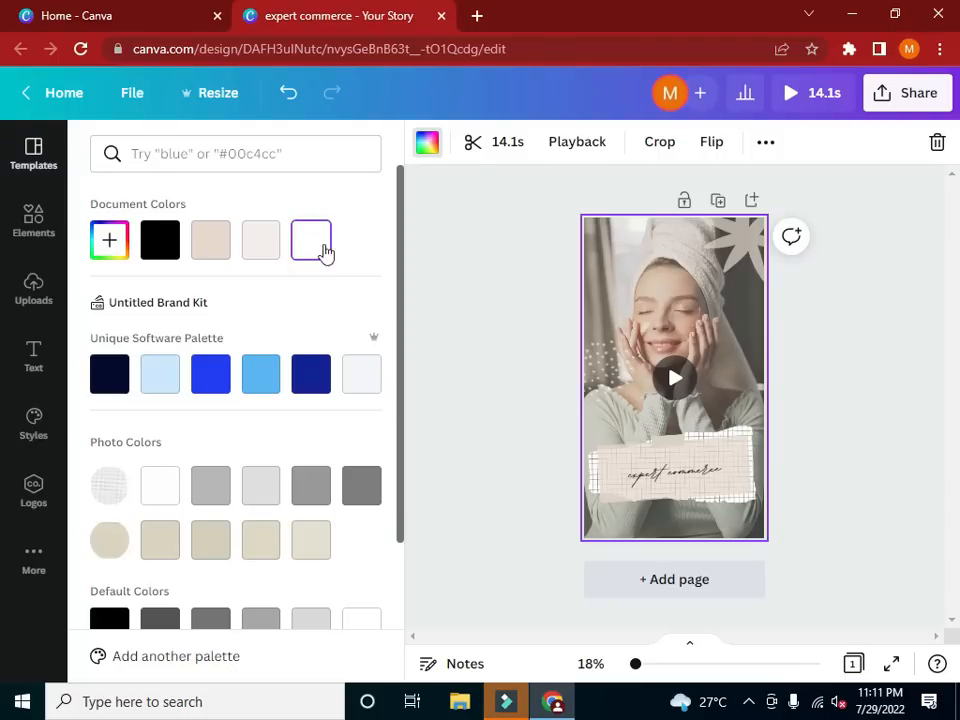
click(441, 268)
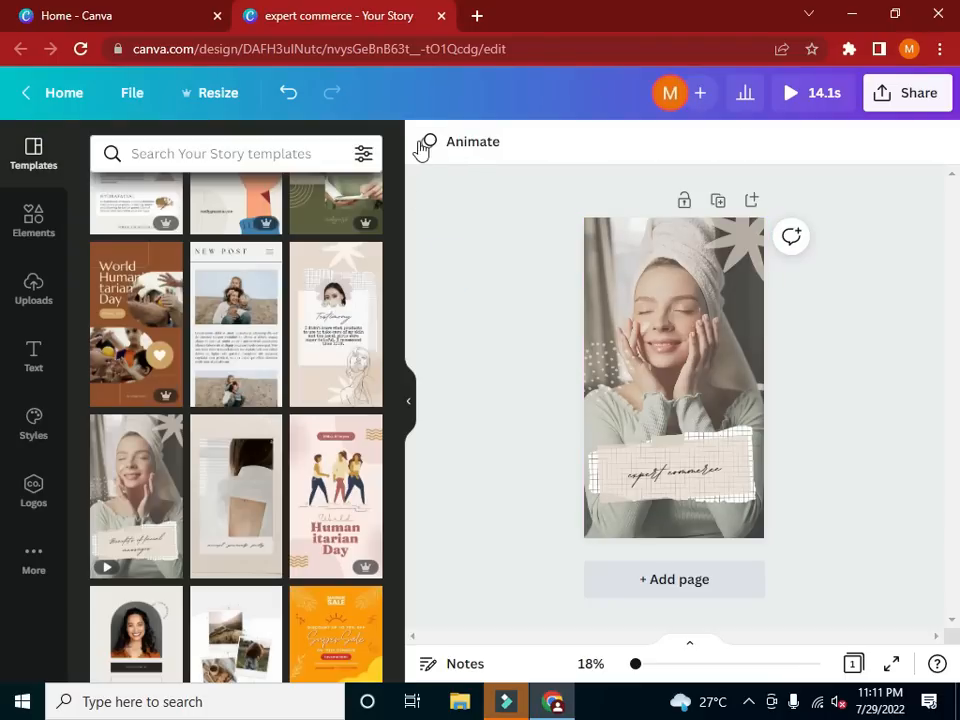
Try to delete the facial massage video from the page background
click(606, 281)
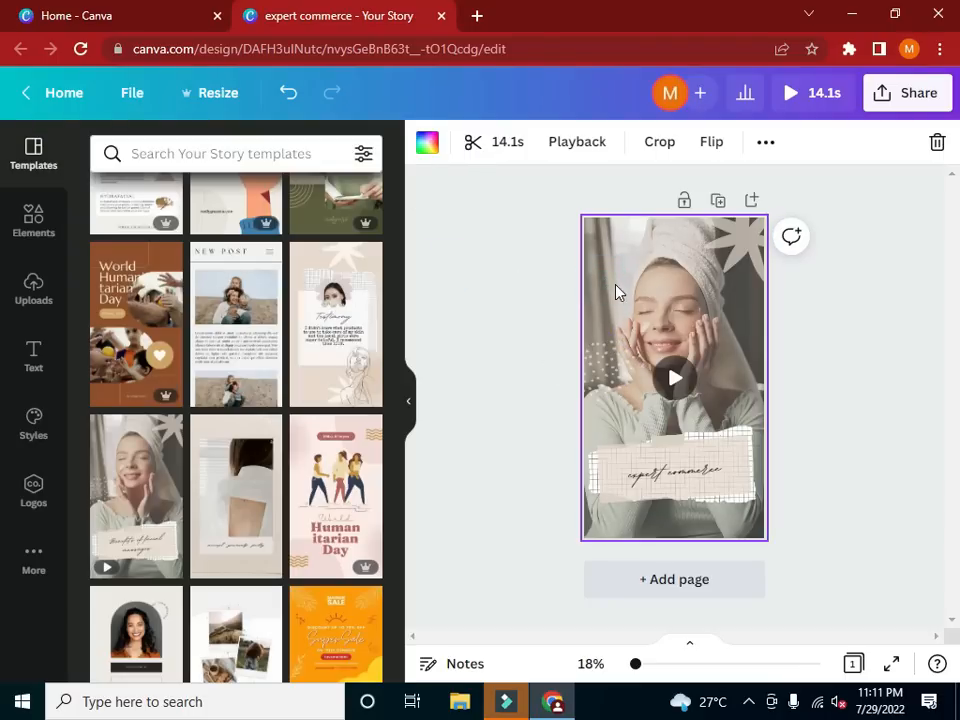
click(617, 297)
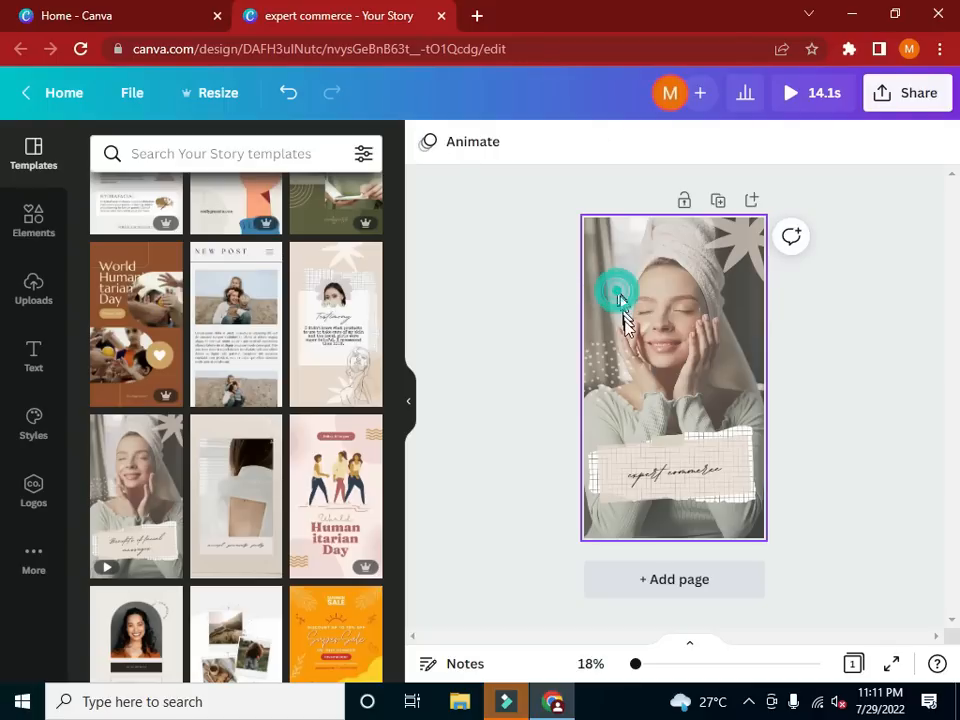
click(602, 257)
click(589, 248)
right_click(591, 251)
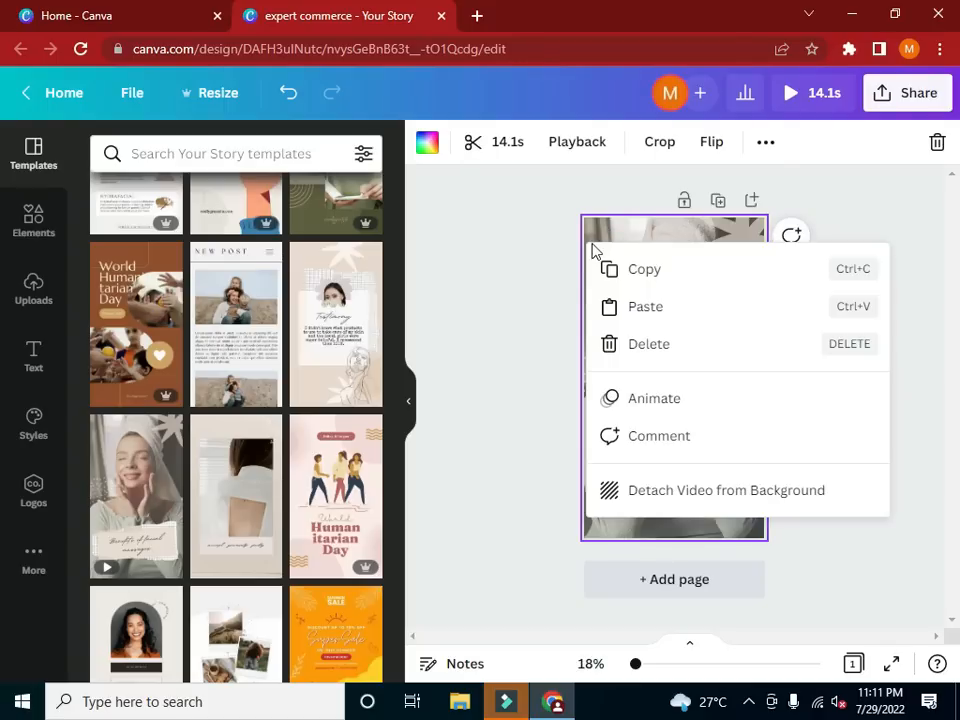
click(632, 344)
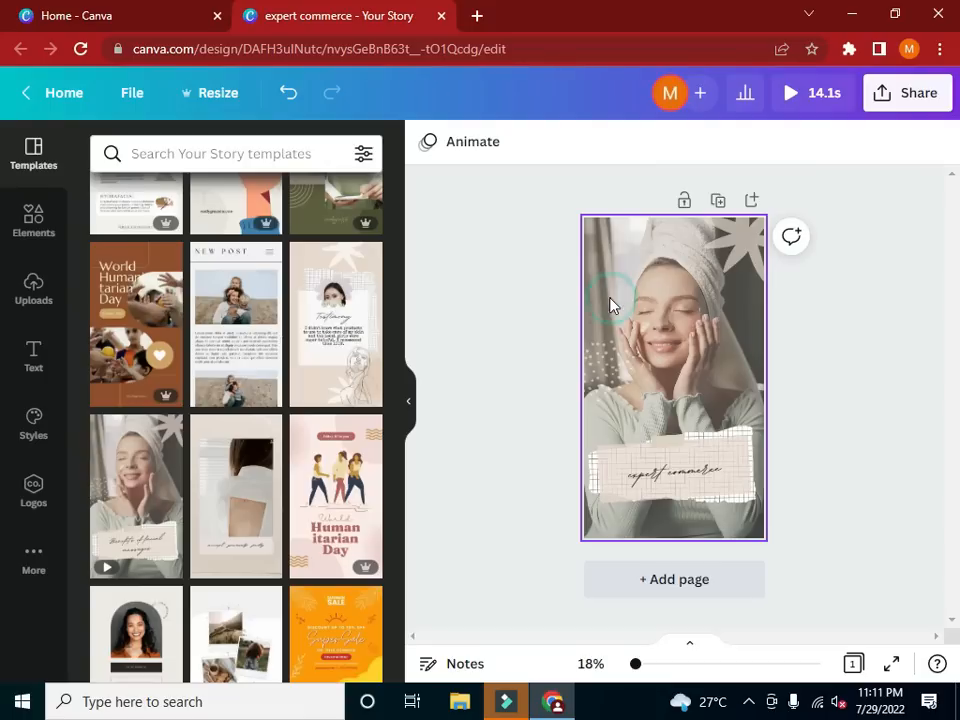
Try rescaling the background video within the page frame, and play the video
click(662, 325)
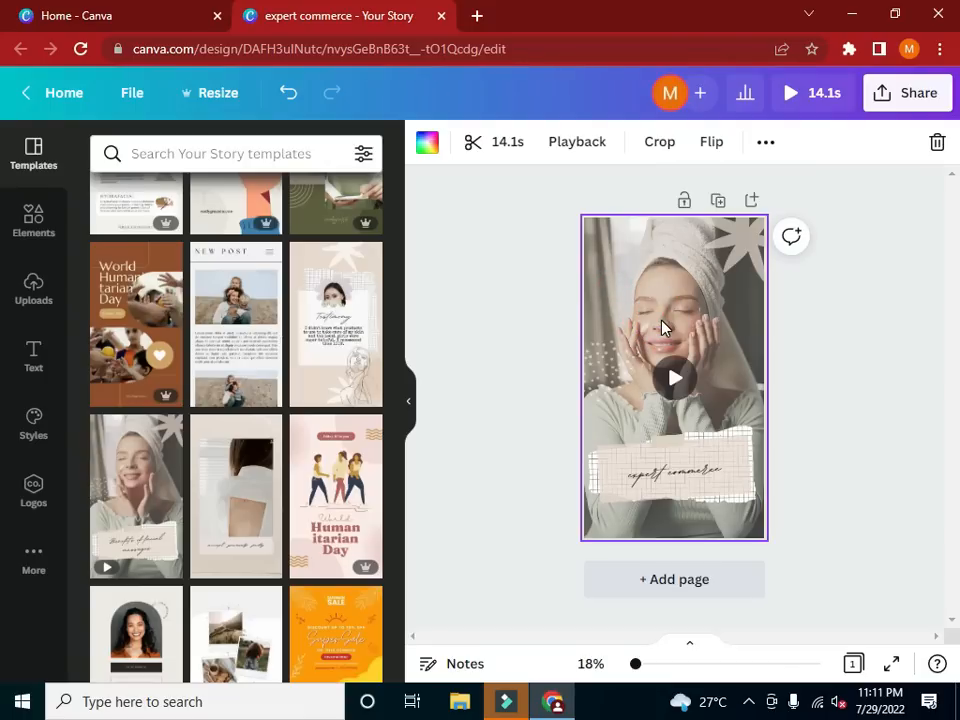
click(525, 331)
click(643, 302)
double_click(720, 399)
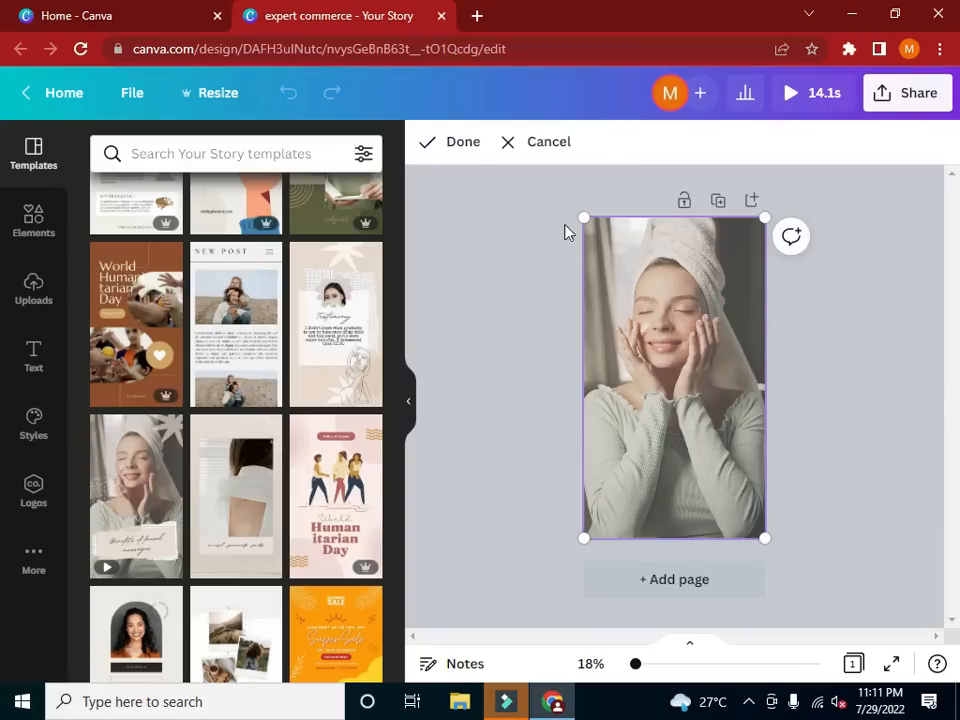
drag(638, 283, 580, 218)
click(461, 315)
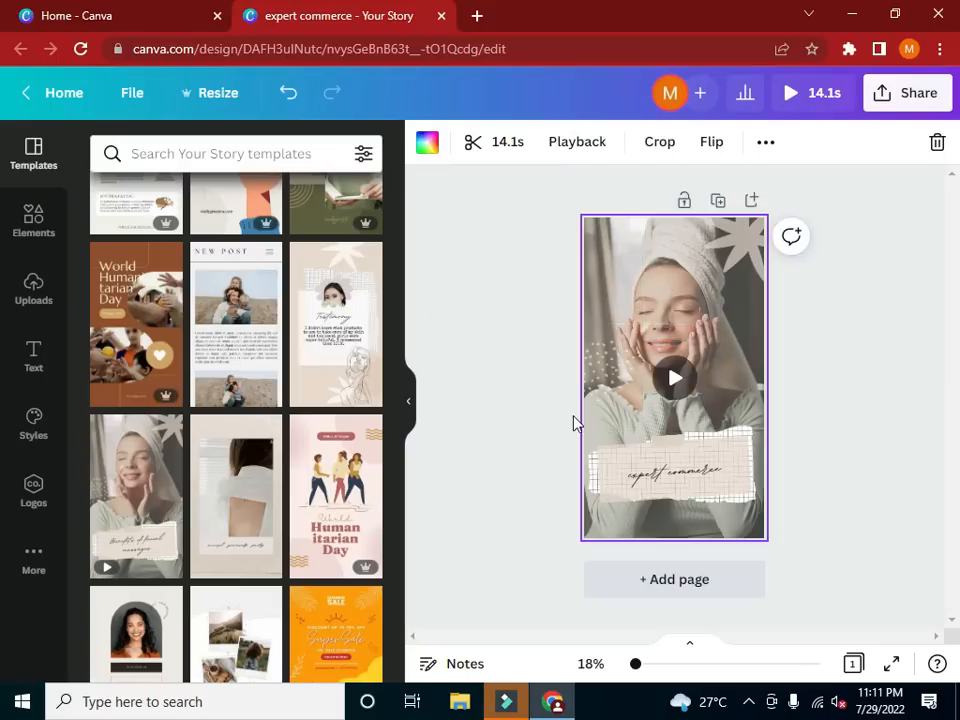
click(663, 380)
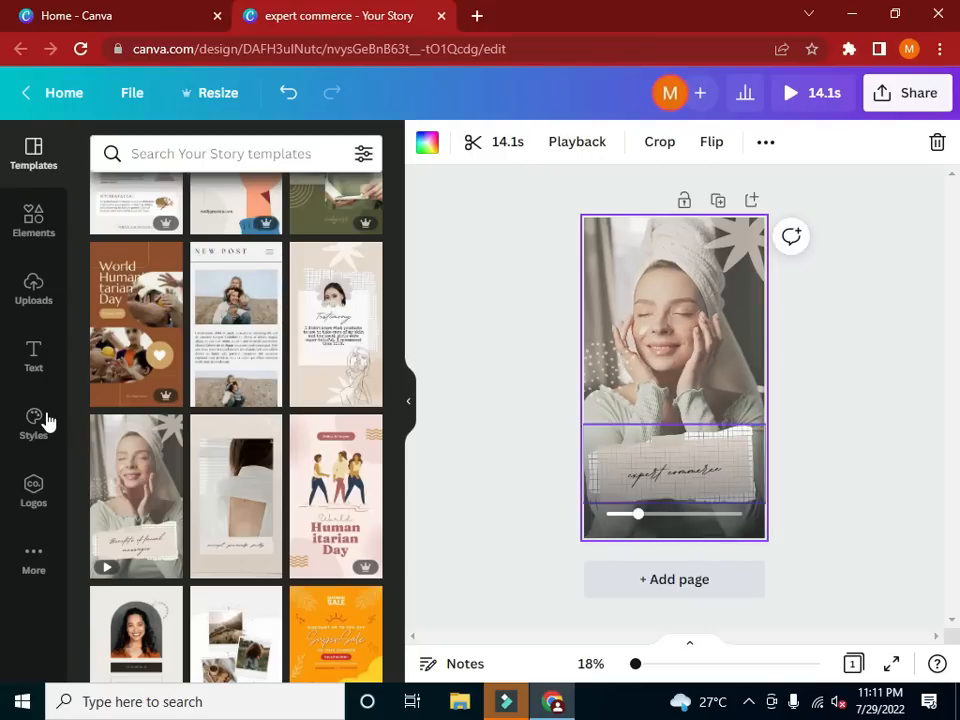
Place the uploaded skincare product photo over the lower half of the story and enlarge it to the full page width
click(37, 300)
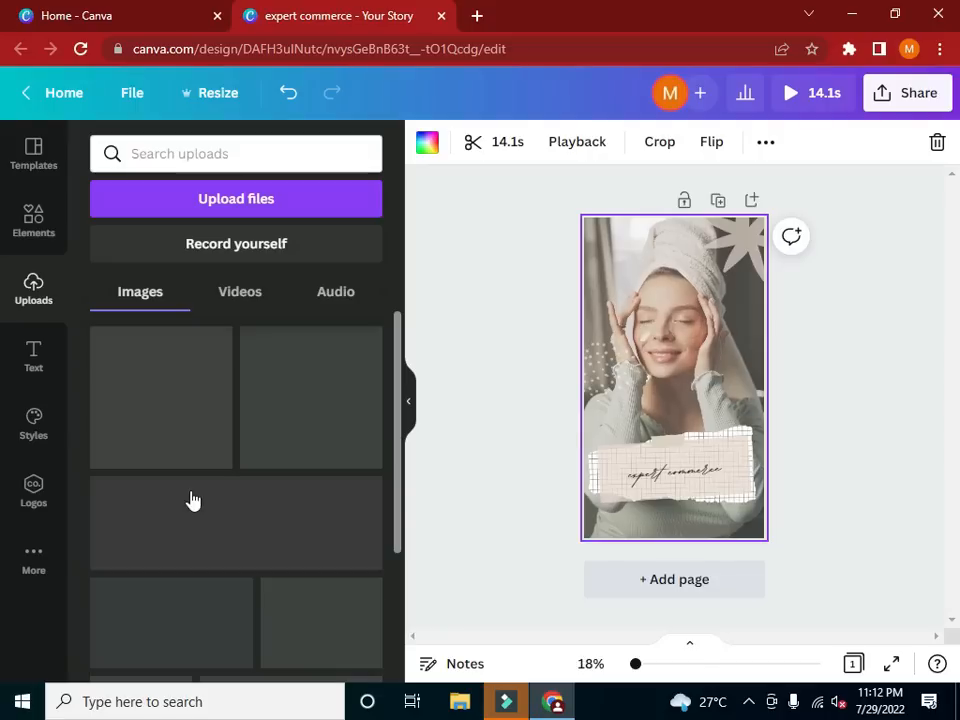
drag(183, 435, 605, 515)
drag(492, 505, 600, 640)
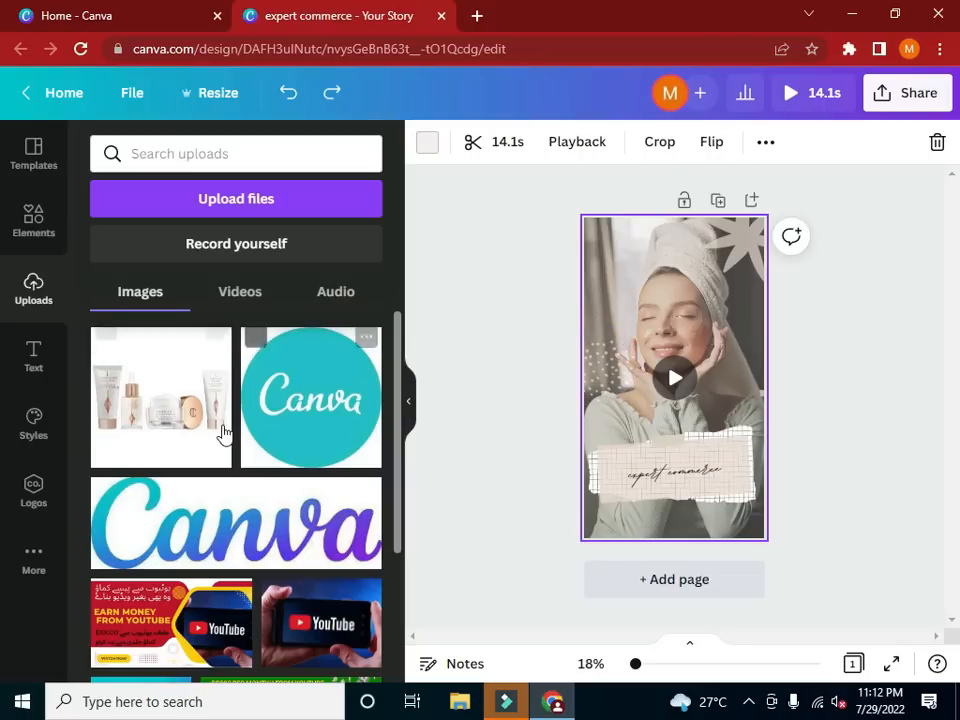
drag(208, 439, 745, 485)
drag(617, 373, 607, 356)
drag(716, 355, 741, 329)
drag(741, 462, 764, 486)
drag(606, 405, 582, 405)
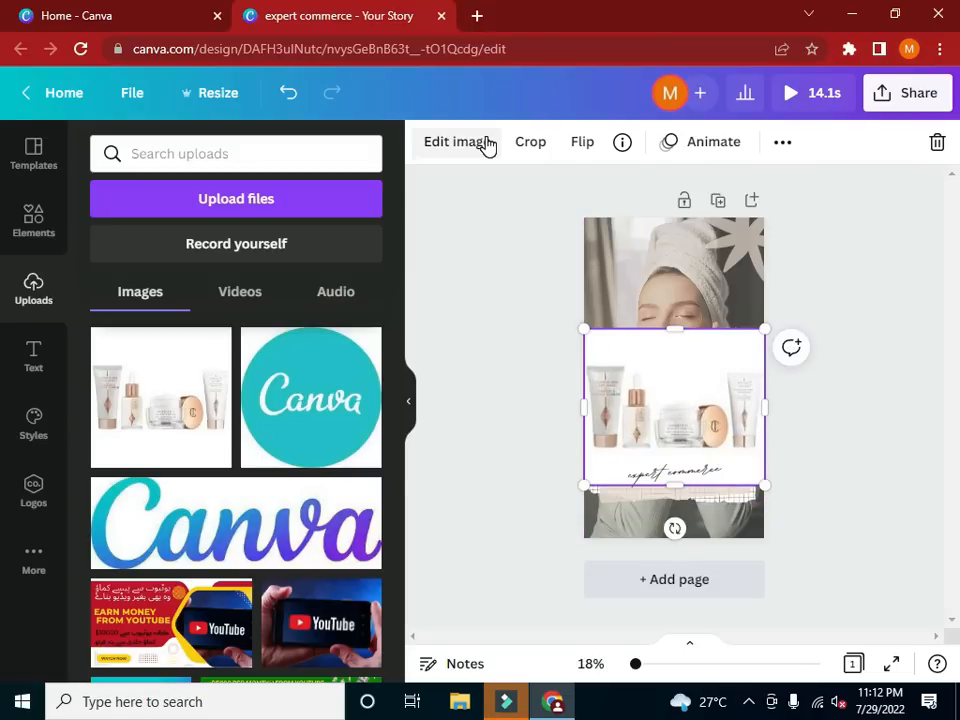
Remove the white background from the skincare product photo with Background Remover and apply the result
click(487, 145)
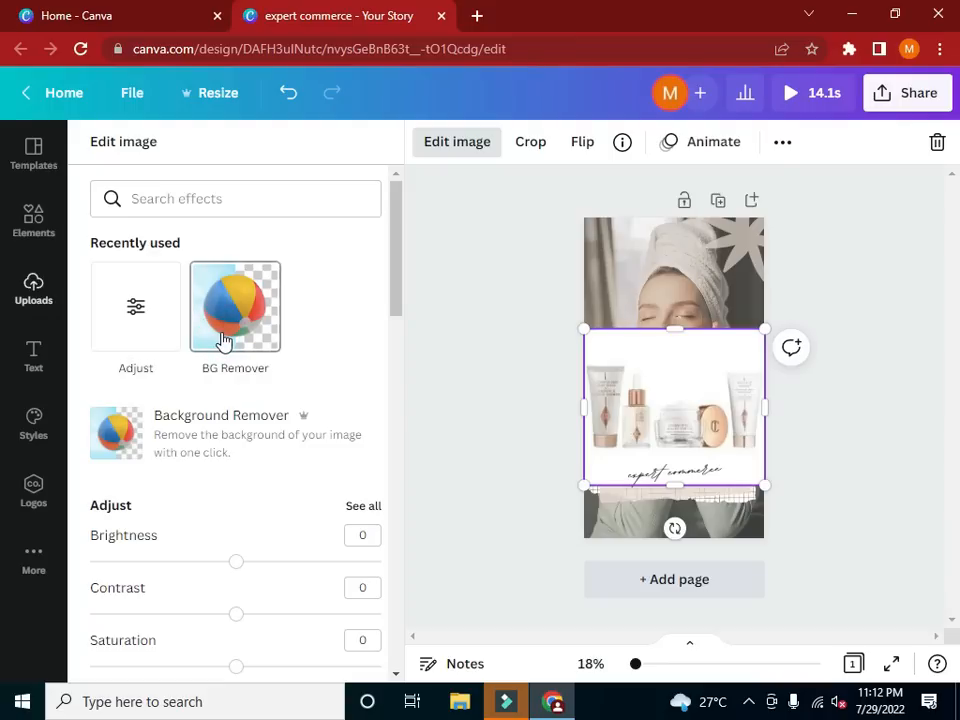
click(224, 341)
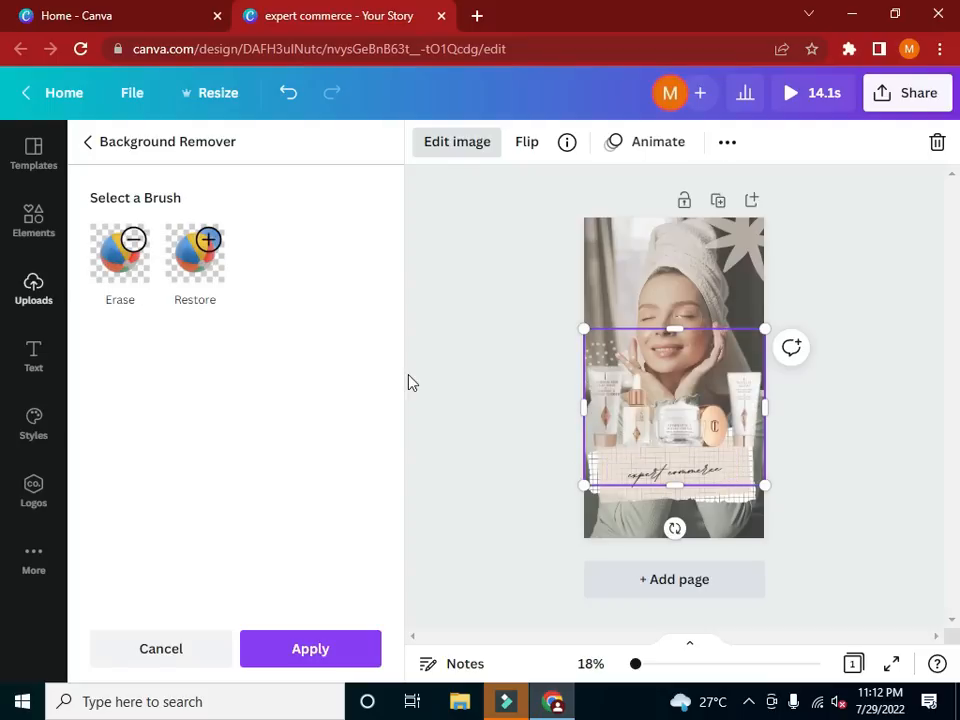
click(345, 660)
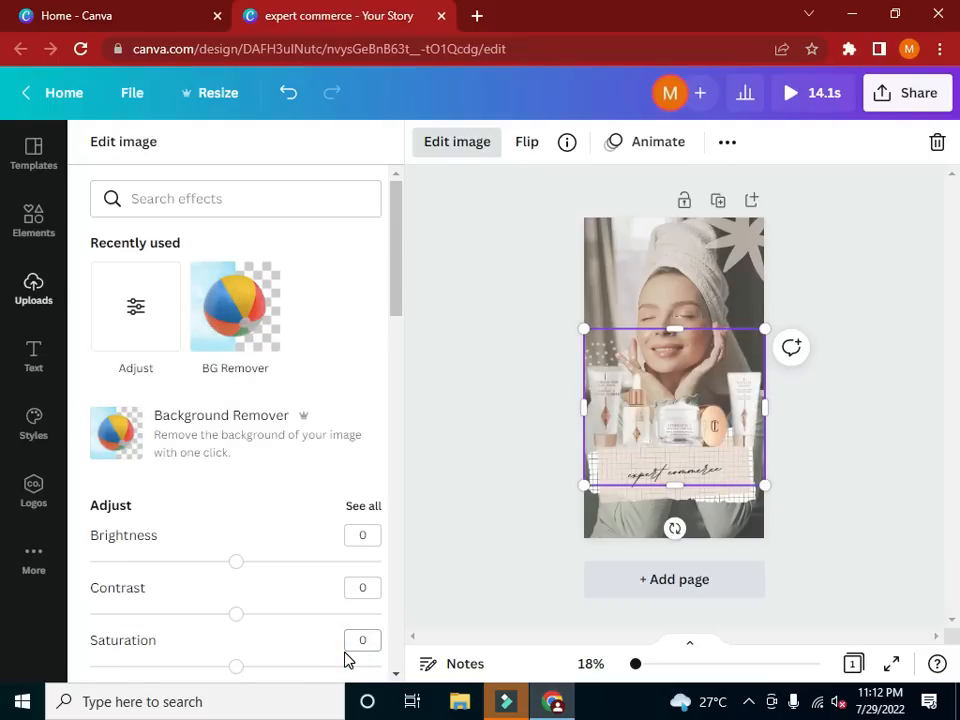
Shift the product photo clear of the caption, and move the "expert commerce" text and its torn-paper pieces off the page
mouse_move(647, 447)
mouse_down()
mouse_move(650, 464)
mouse_move(664, 467)
mouse_up()
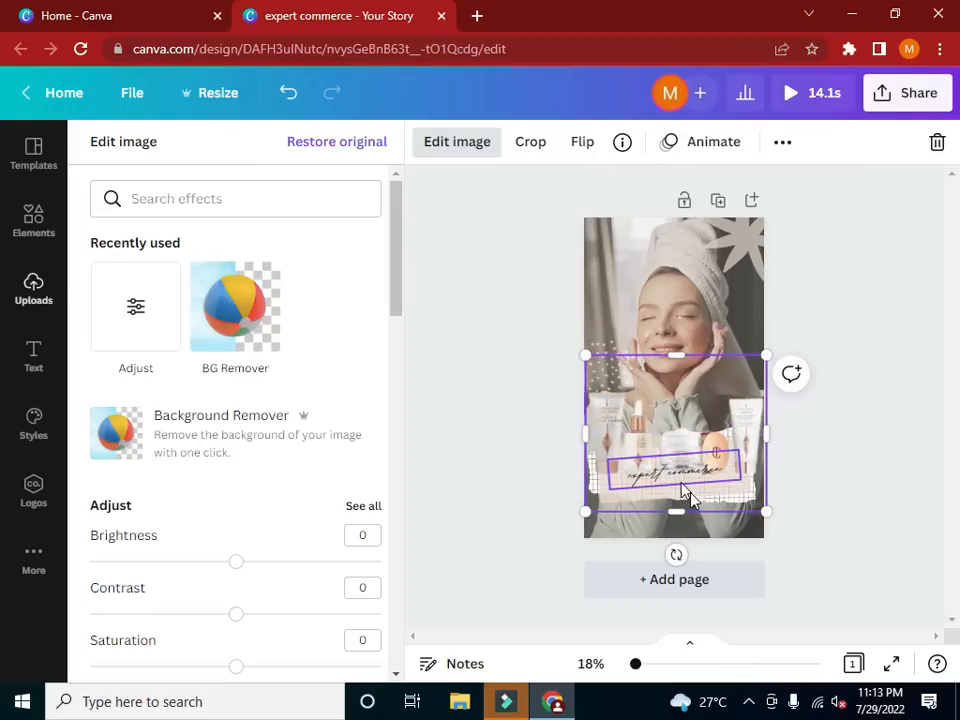
click(704, 494)
mouse_move(696, 504)
mouse_down()
mouse_move(692, 536)
mouse_move(680, 250)
mouse_move(686, 343)
mouse_move(735, 483)
mouse_move(604, 582)
mouse_up()
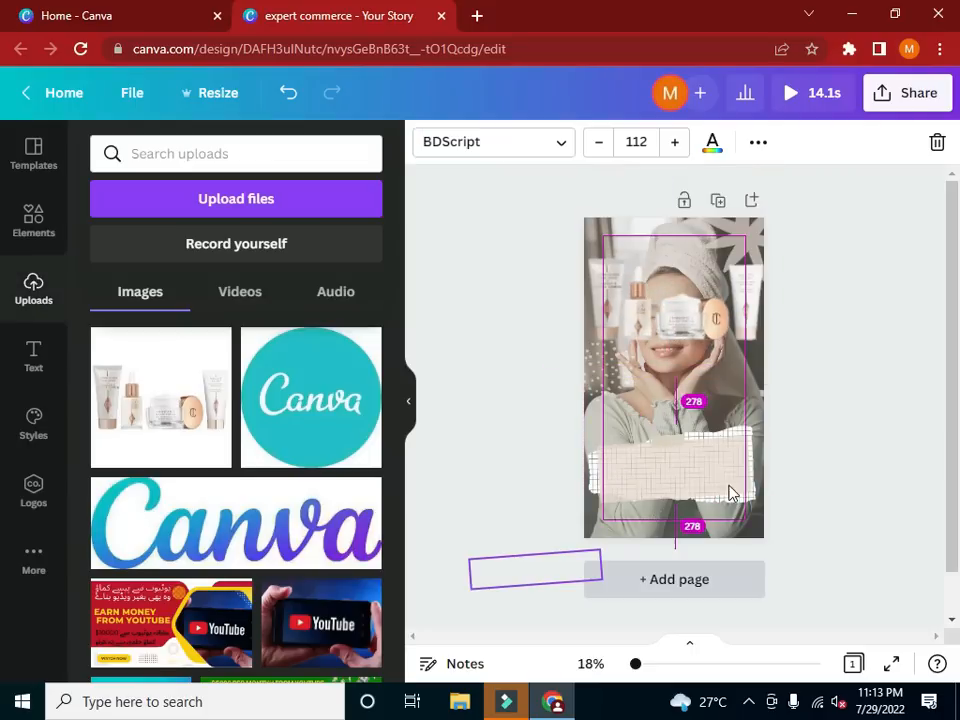
drag(722, 478, 548, 620)
drag(677, 465, 444, 619)
click(703, 414)
drag(668, 442, 376, 520)
Move the skincare product photo down so the products stand along the bottom edge of the story
click(590, 333)
drag(654, 401, 647, 513)
drag(647, 514, 647, 514)
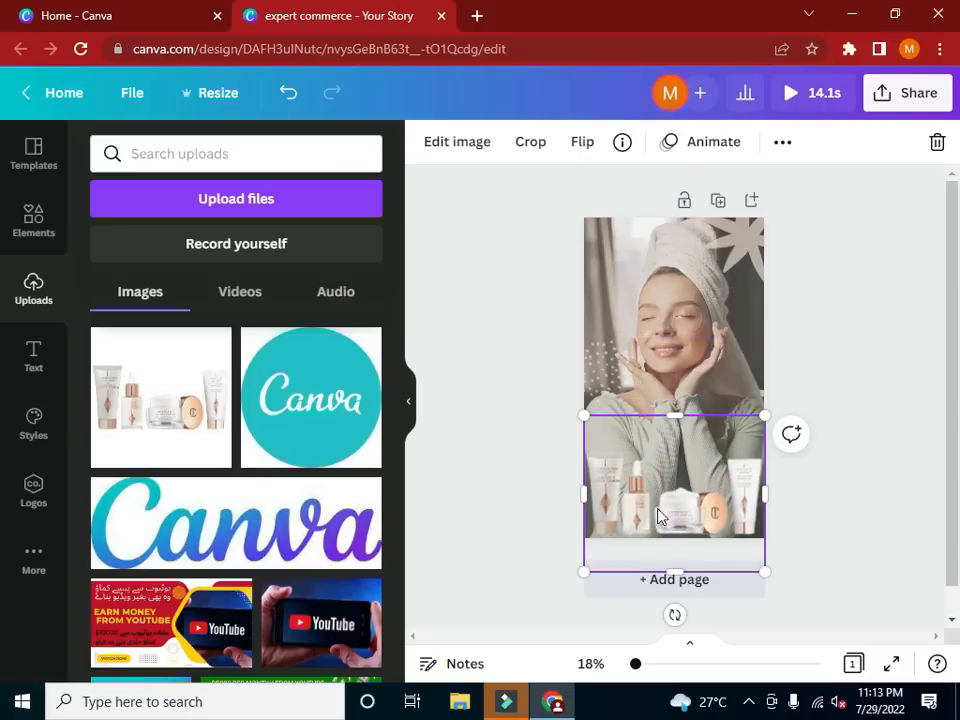
click(466, 378)
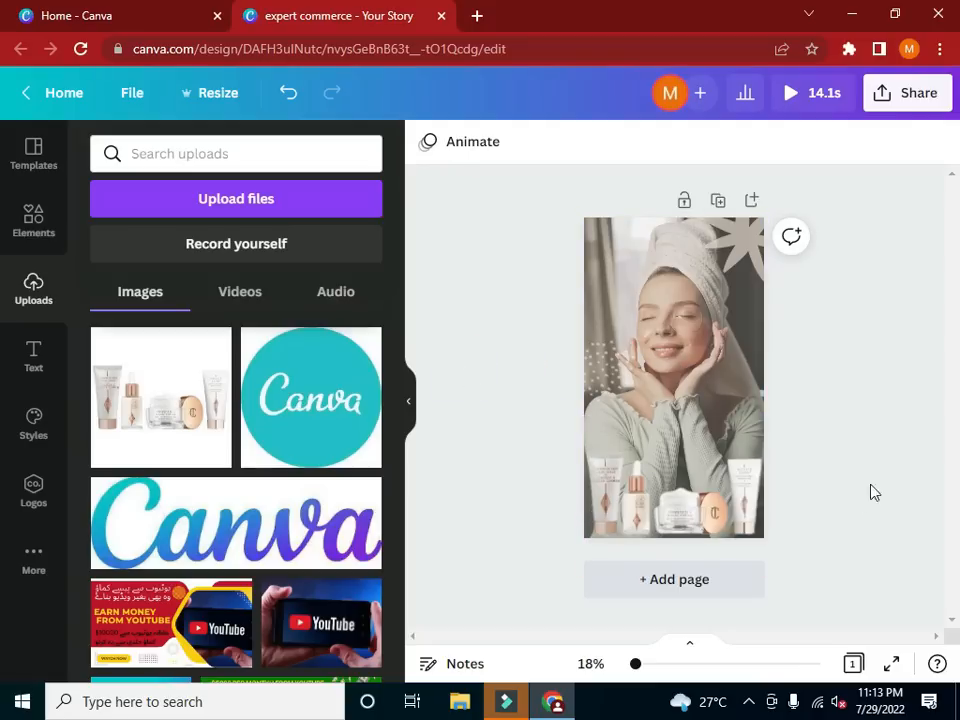
Add a blank second page, and replay the first page's background video from the start
click(727, 589)
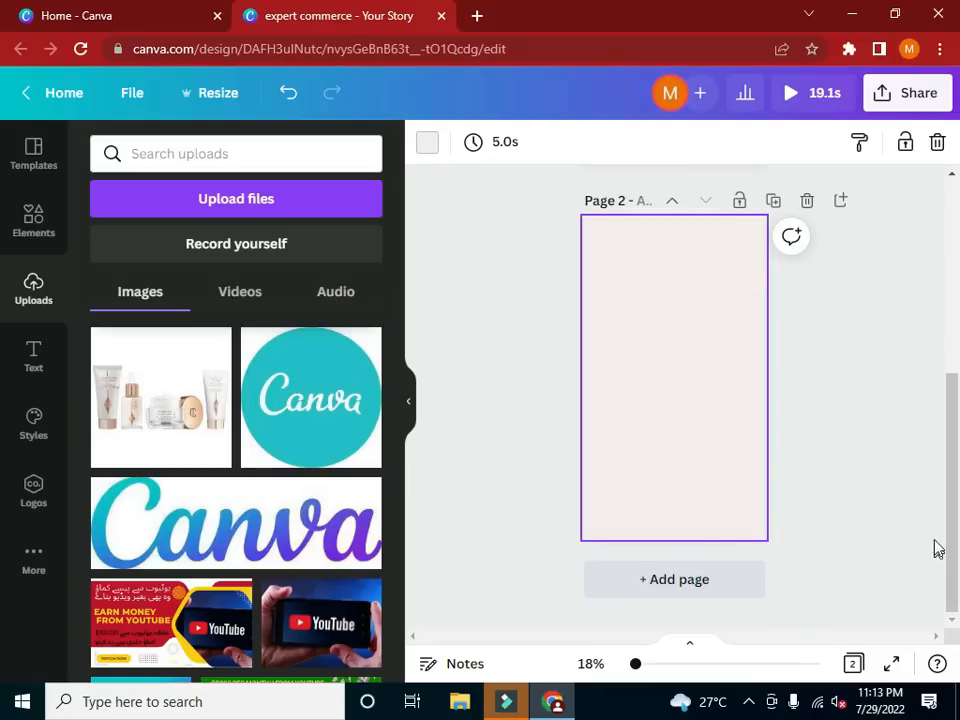
scroll(954, 460, up, 4)
click(703, 447)
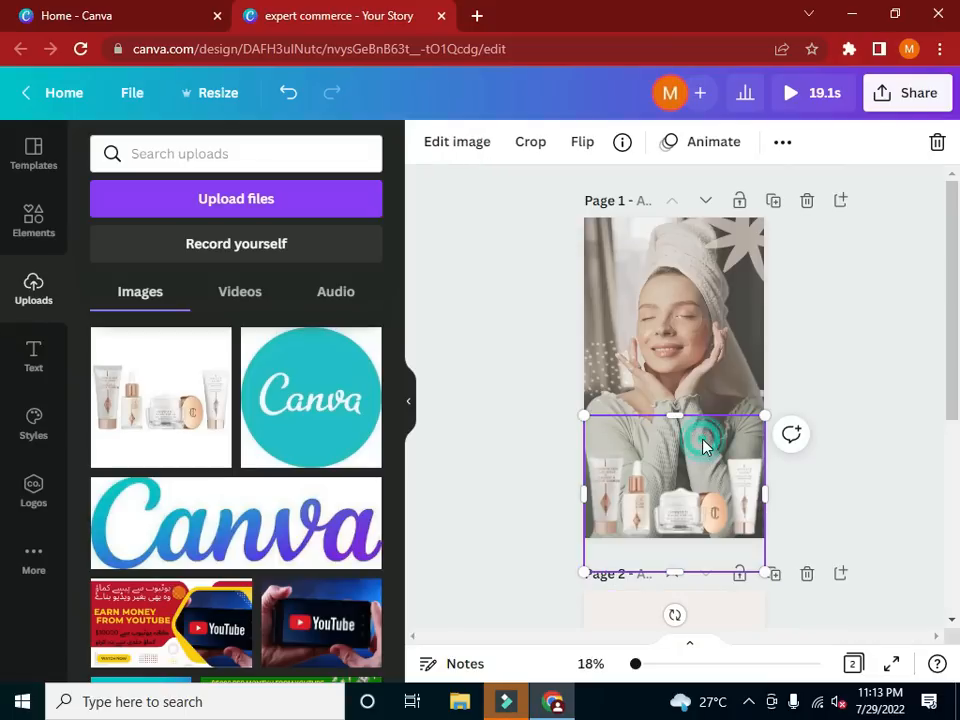
click(675, 378)
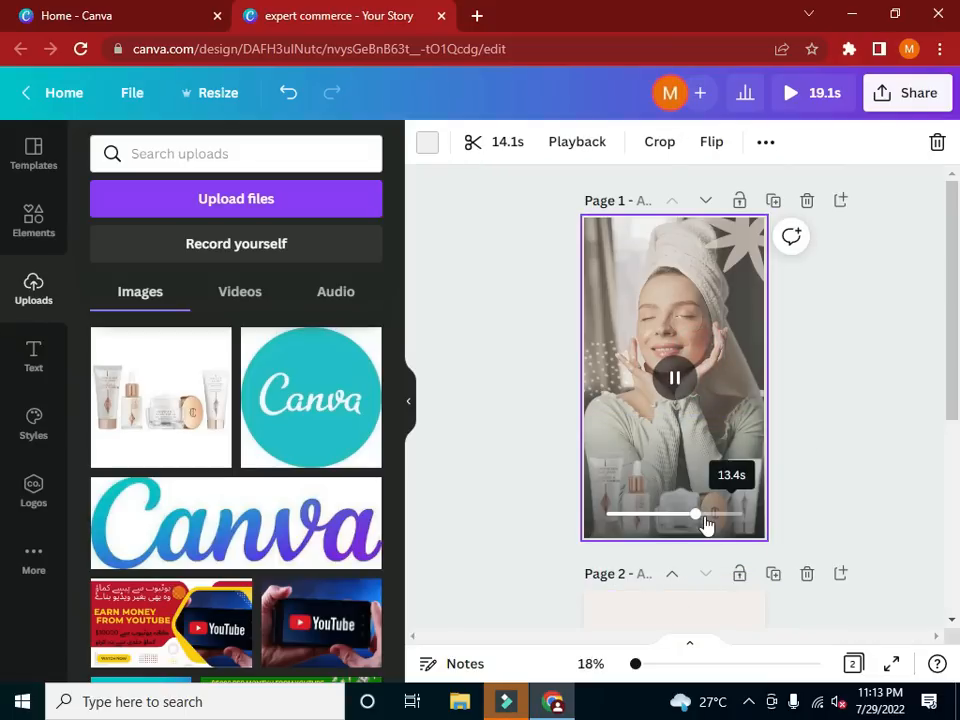
drag(705, 520, 610, 514)
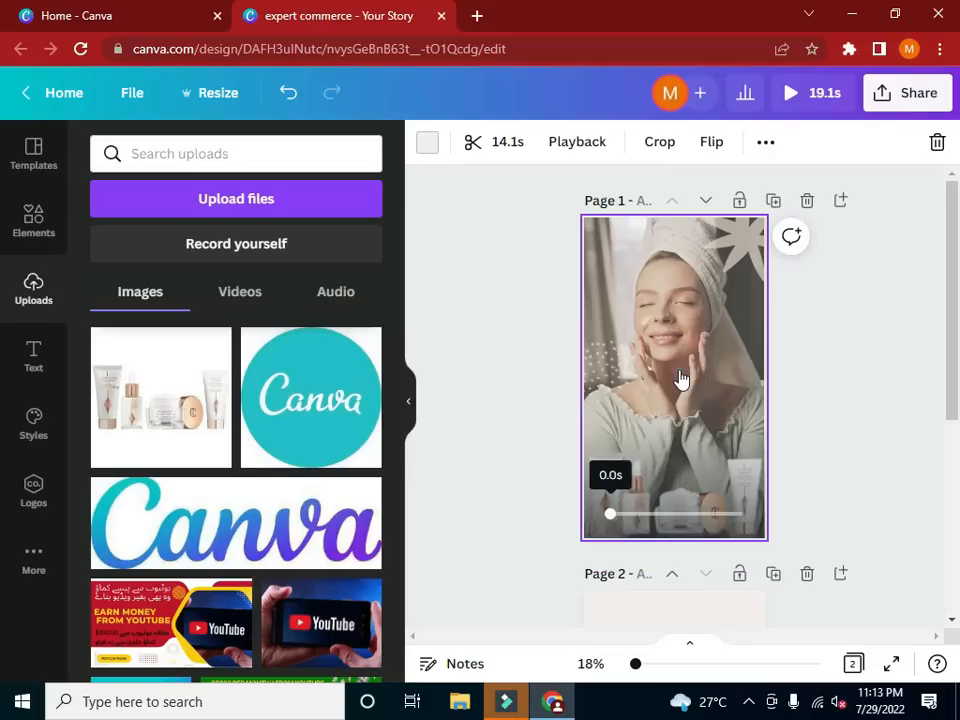
click(676, 378)
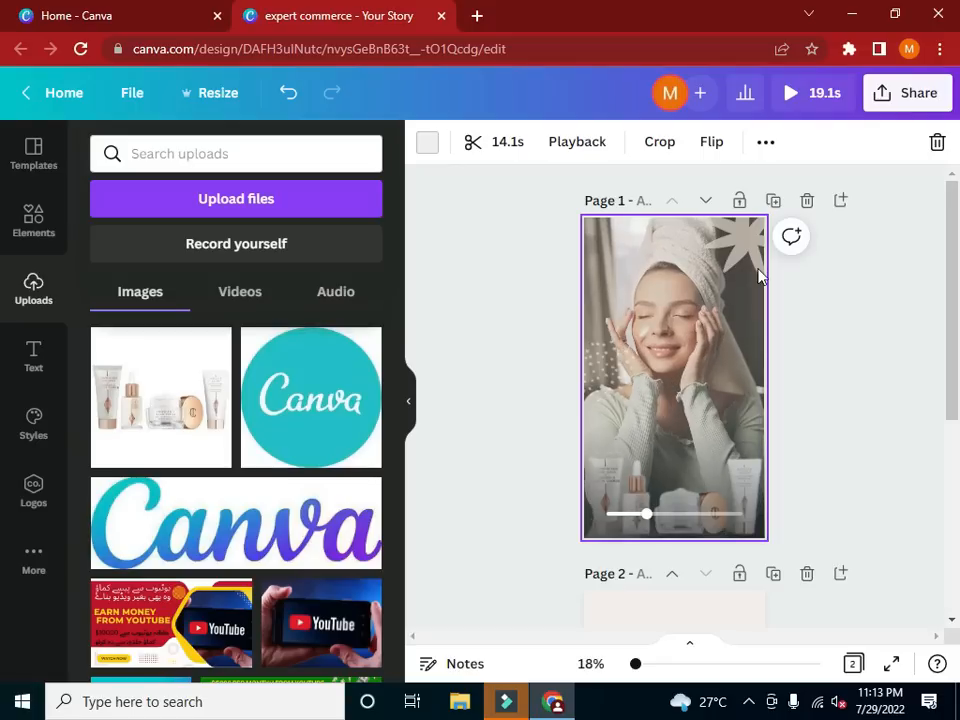
Remove the beige star-shaped flower from the upper corner of the first page by moving it off the page
click(745, 237)
drag(776, 274, 924, 291)
click(795, 339)
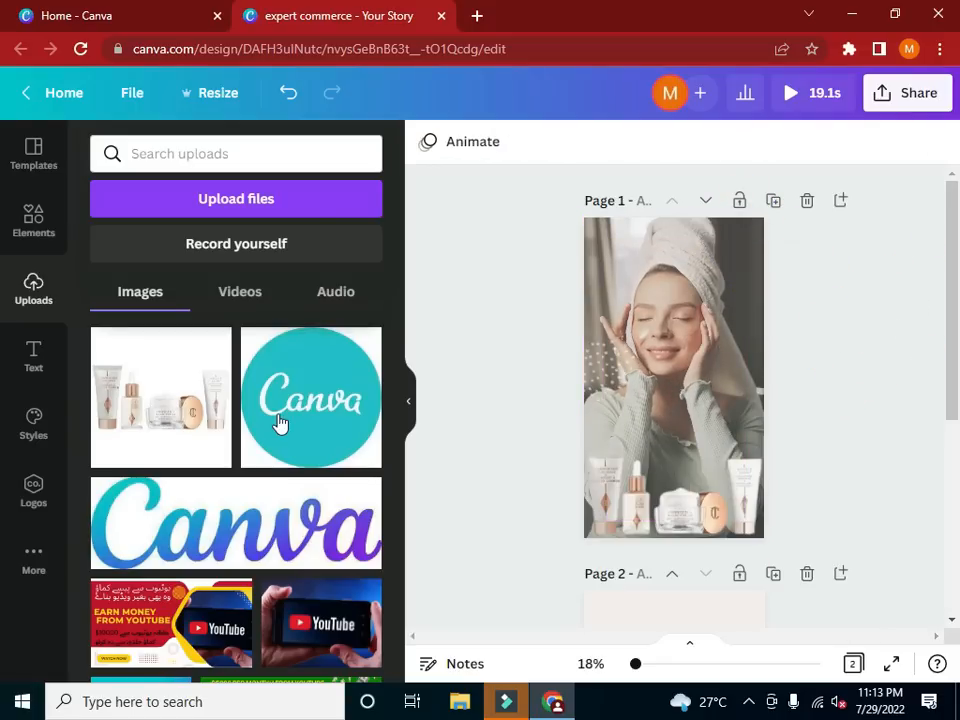
Search the Canva elements for "skin colour flower" and look through the results
click(57, 240)
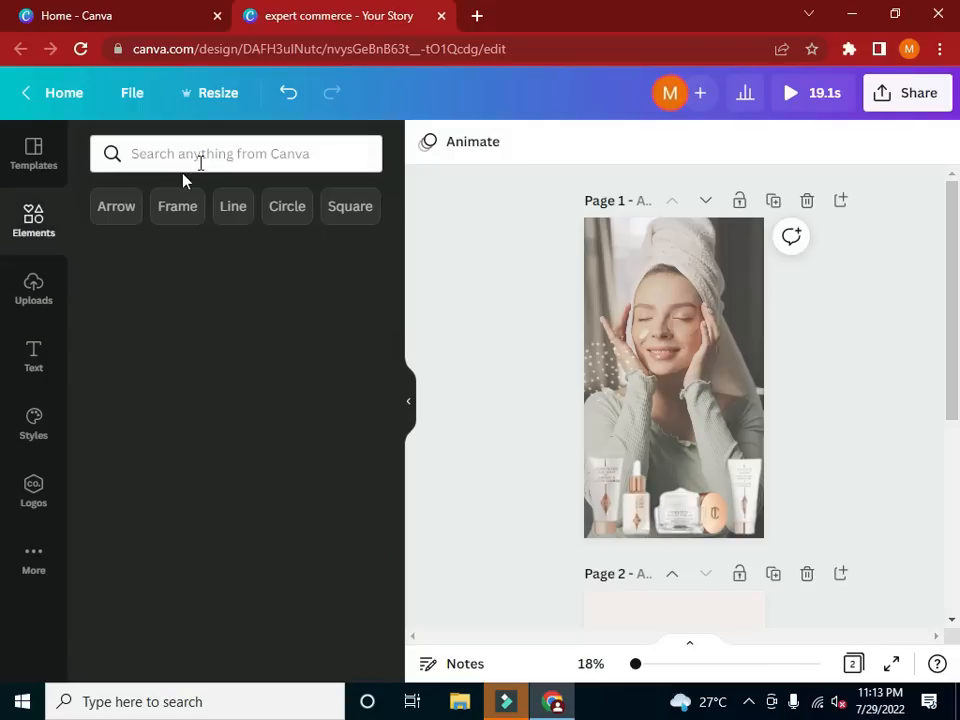
click(200, 160)
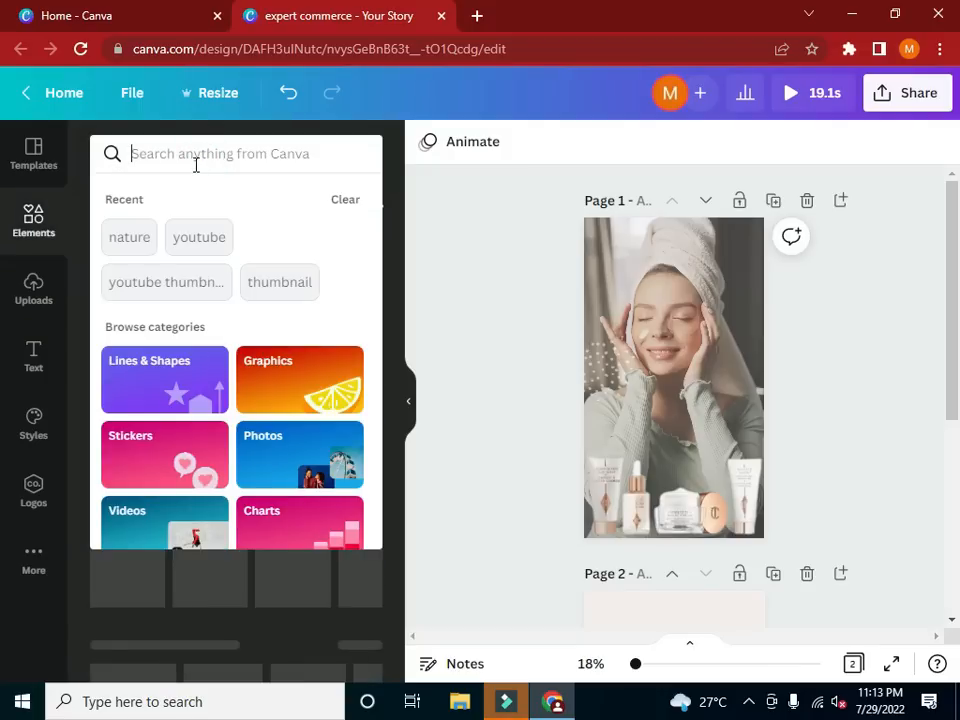
text(s)
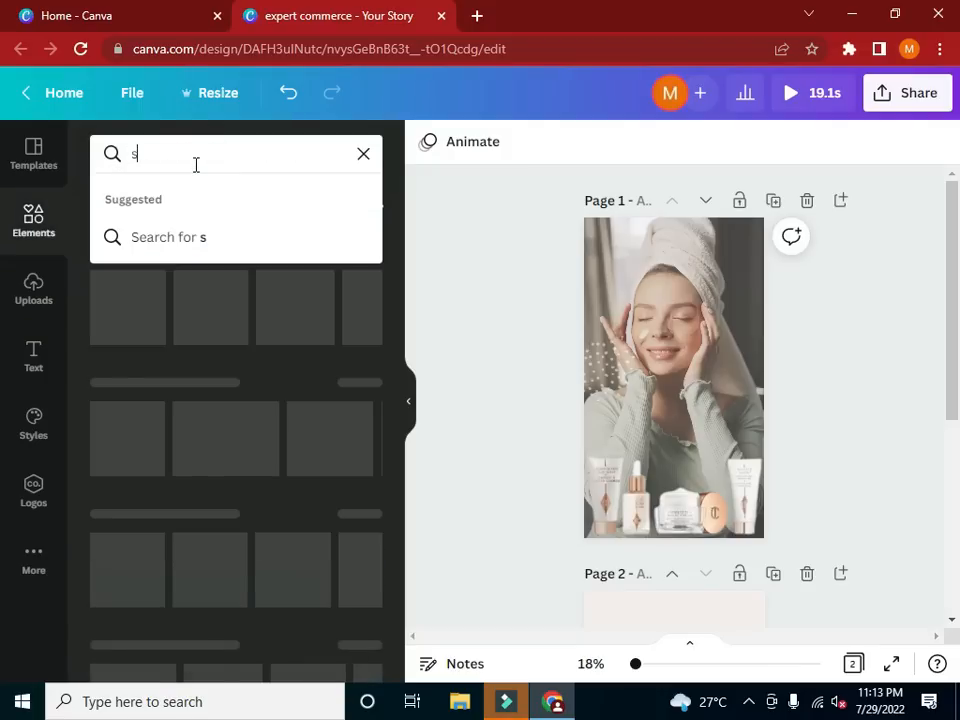
text(kin colo)
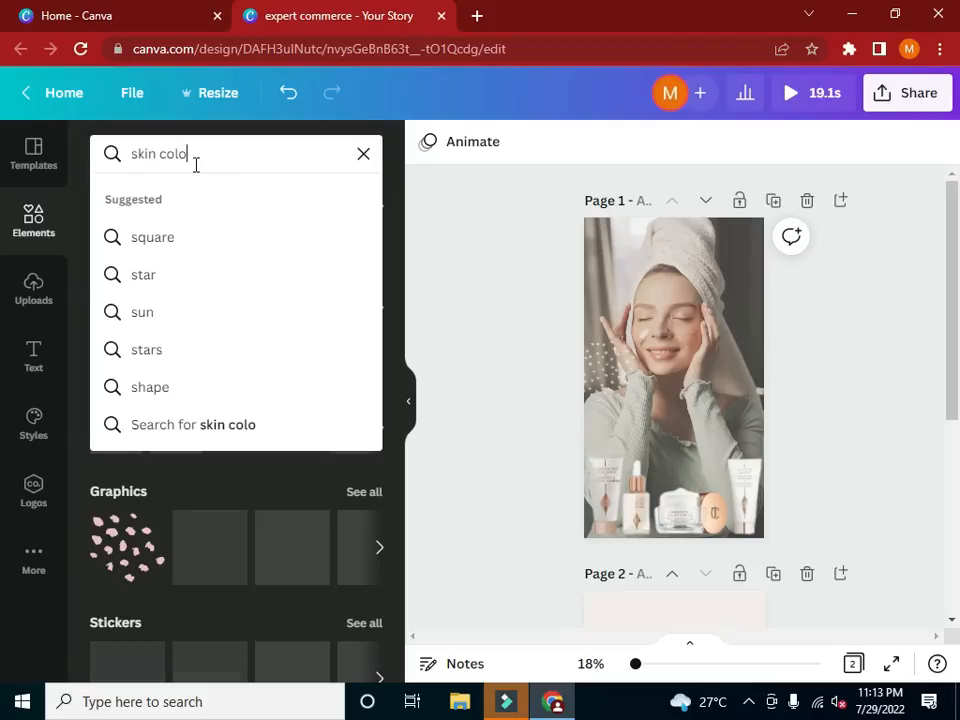
text(ur flower)
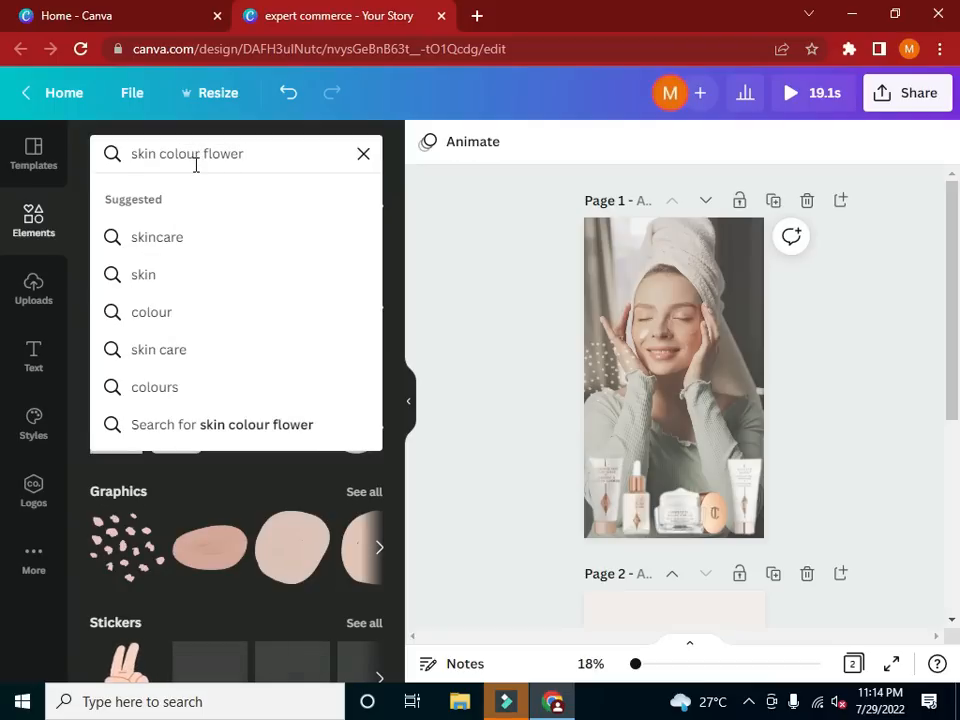
key(Return)
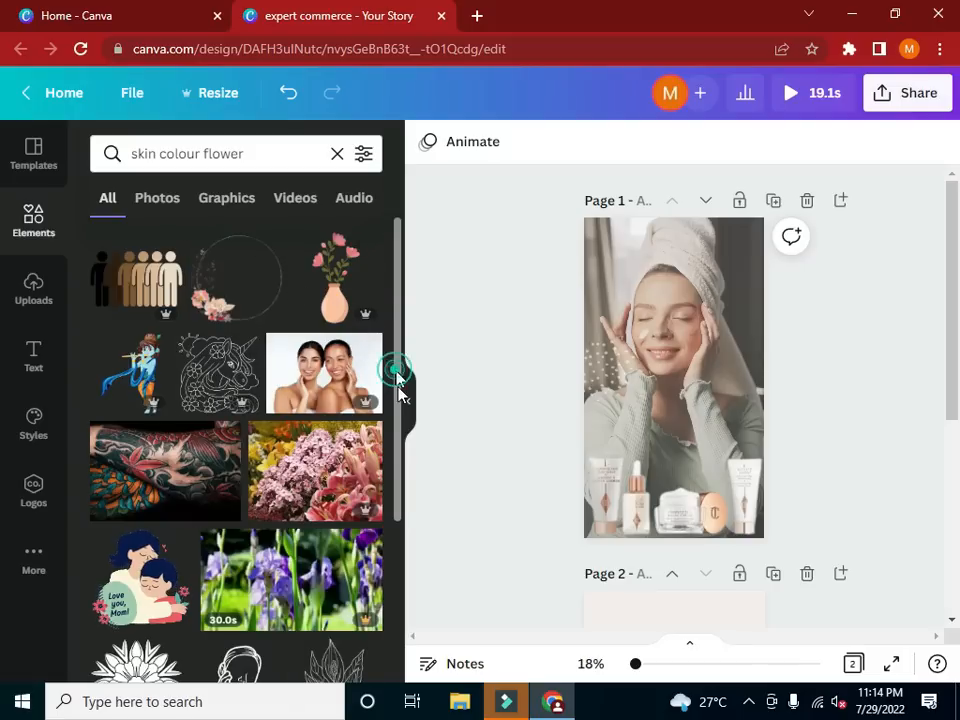
scroll(399, 440, down, 1)
scroll(399, 457, down, 5)
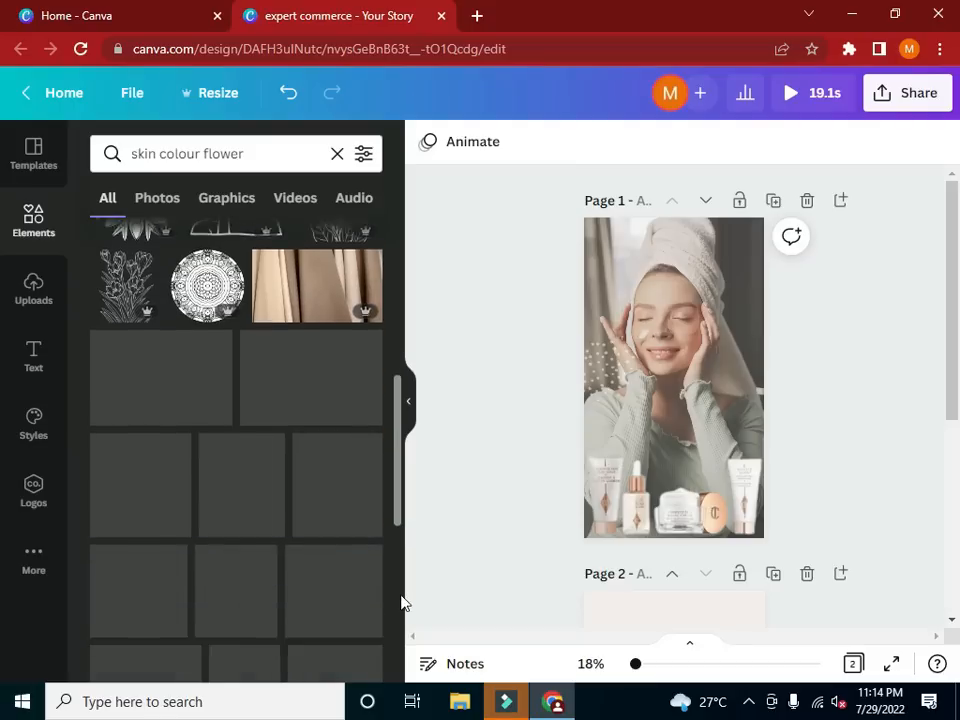
drag(412, 547, 431, 430)
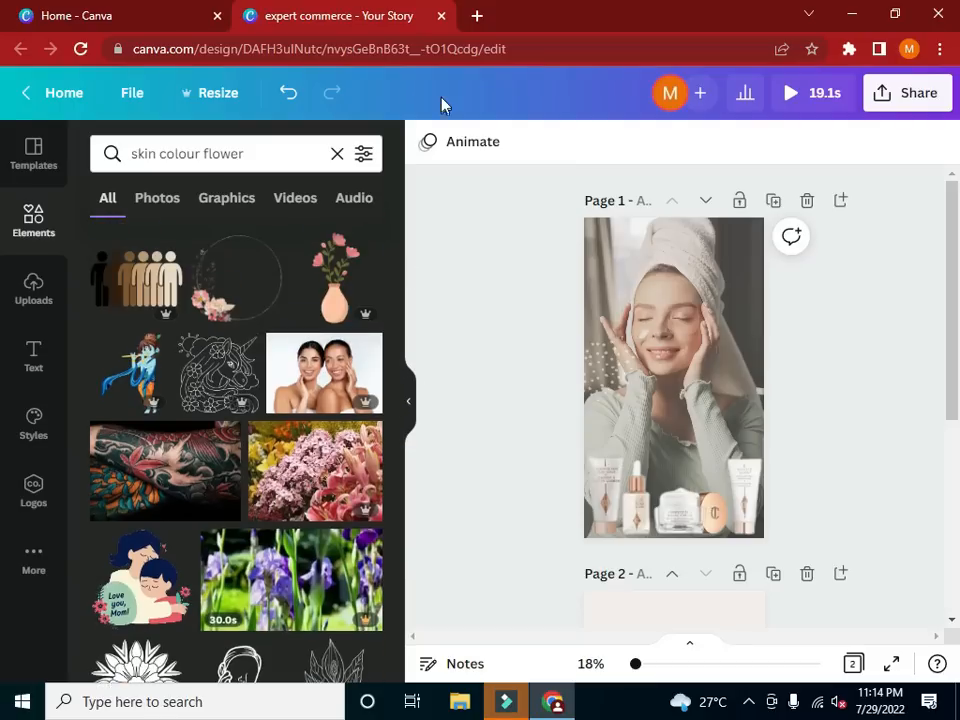
Search Google for "skin colour flower" in a new browser tab and show the image results
click(478, 17)
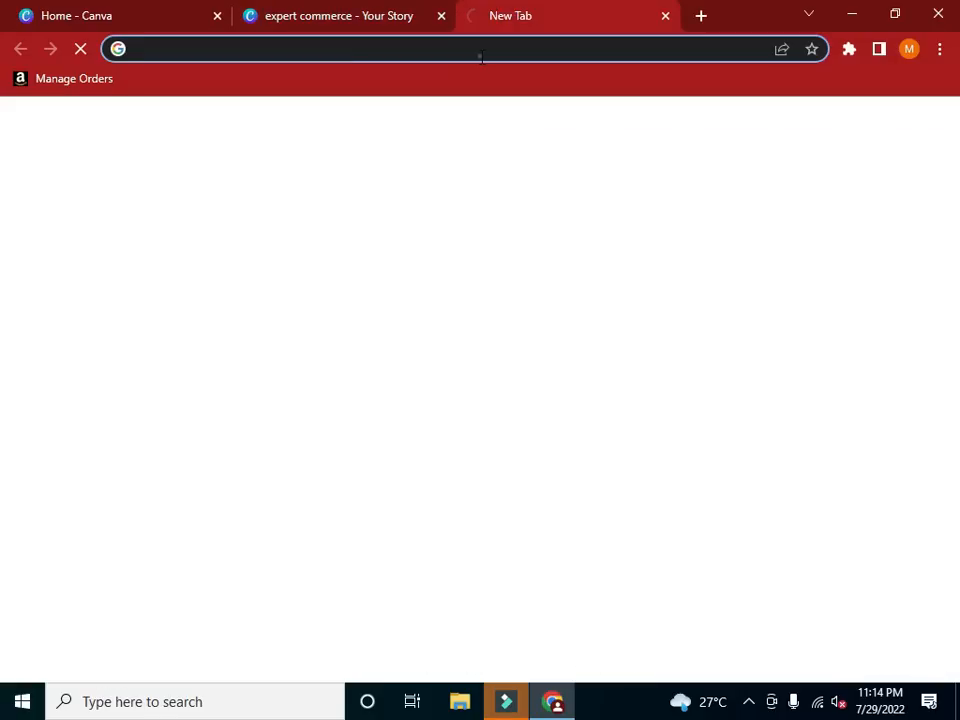
click(325, 45)
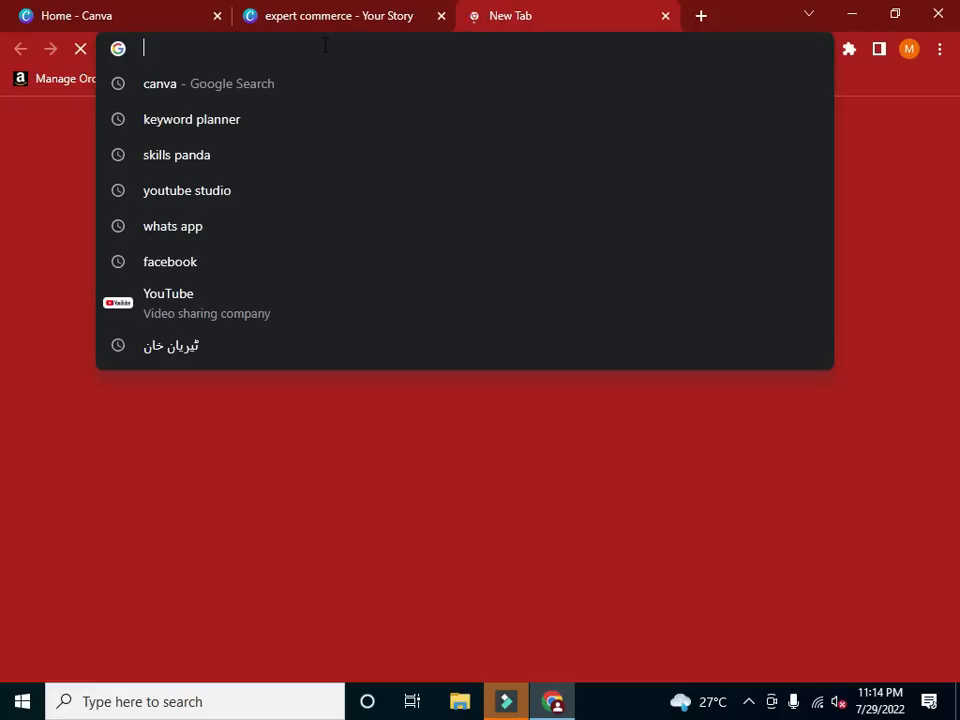
text(skin)
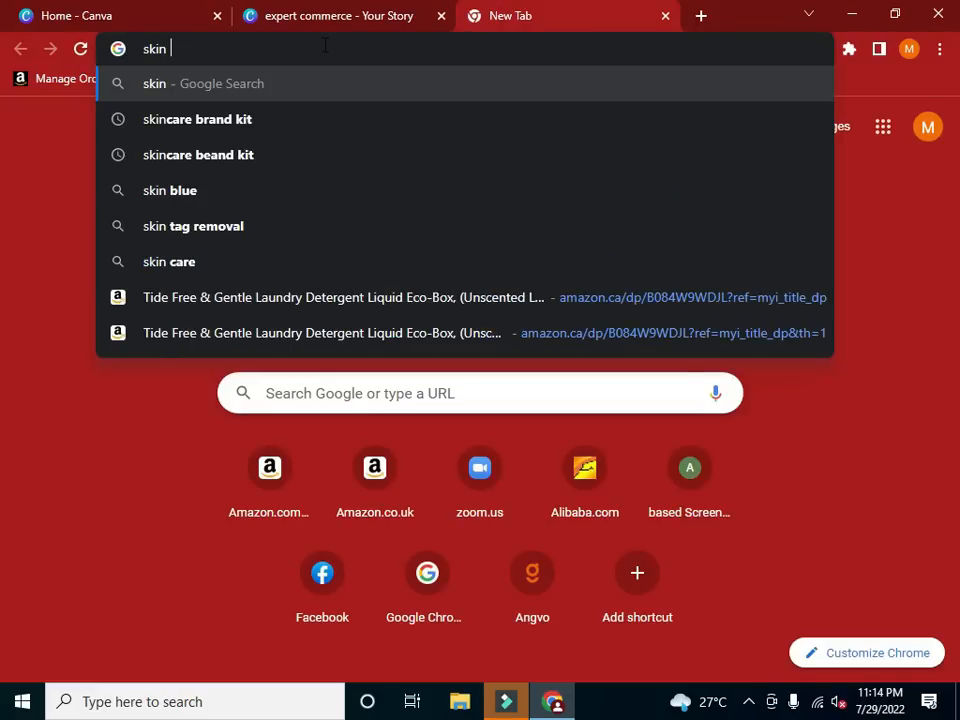
text( co)
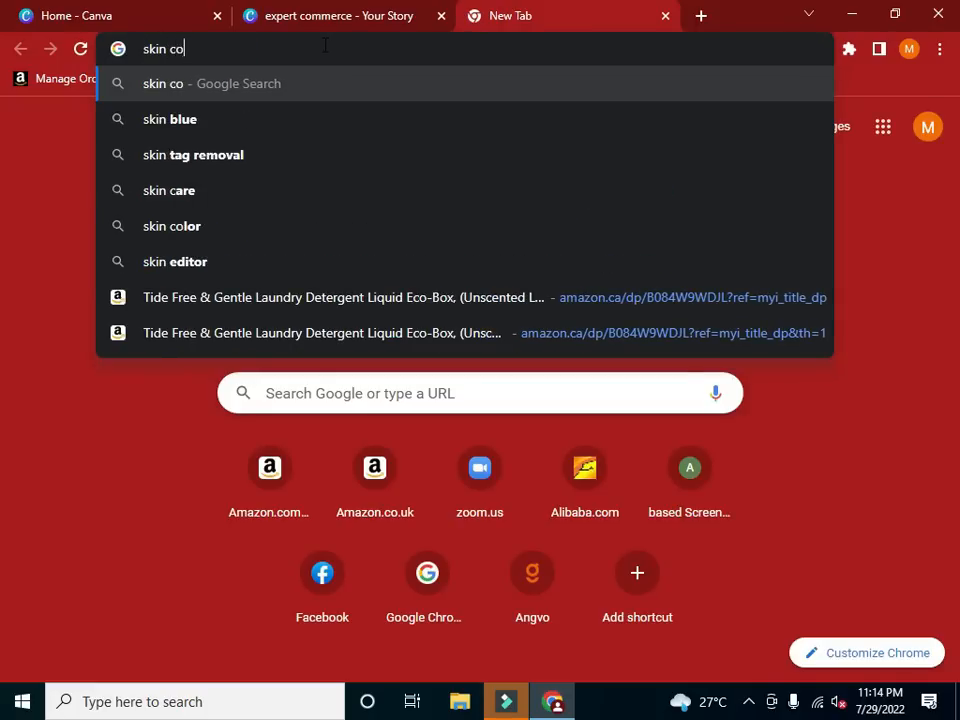
text(lour floo)
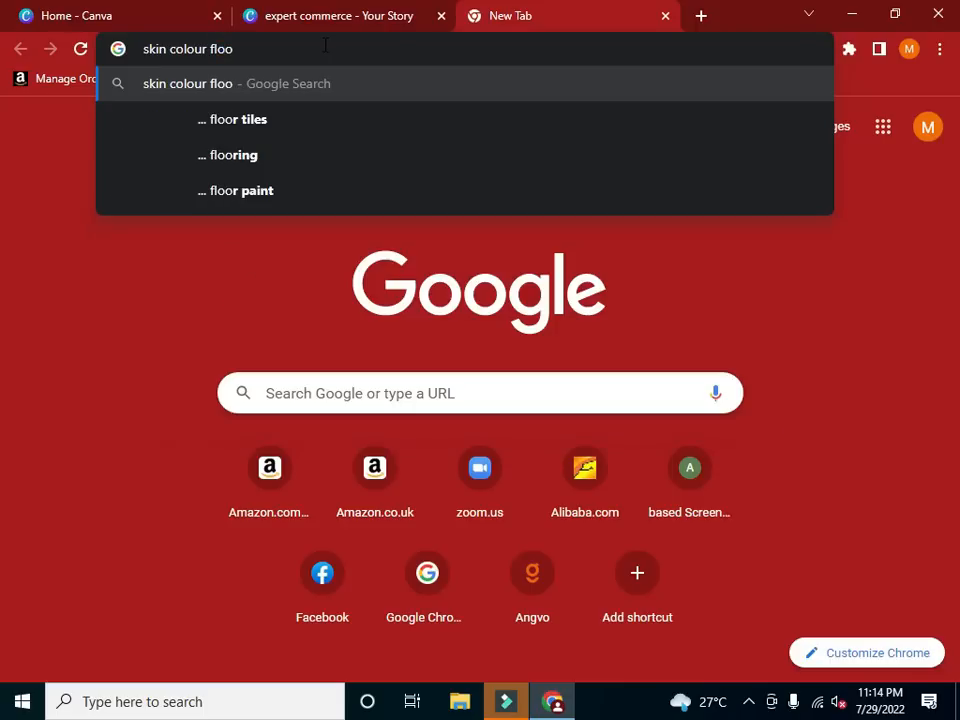
key(BackSpace)
text(wer)
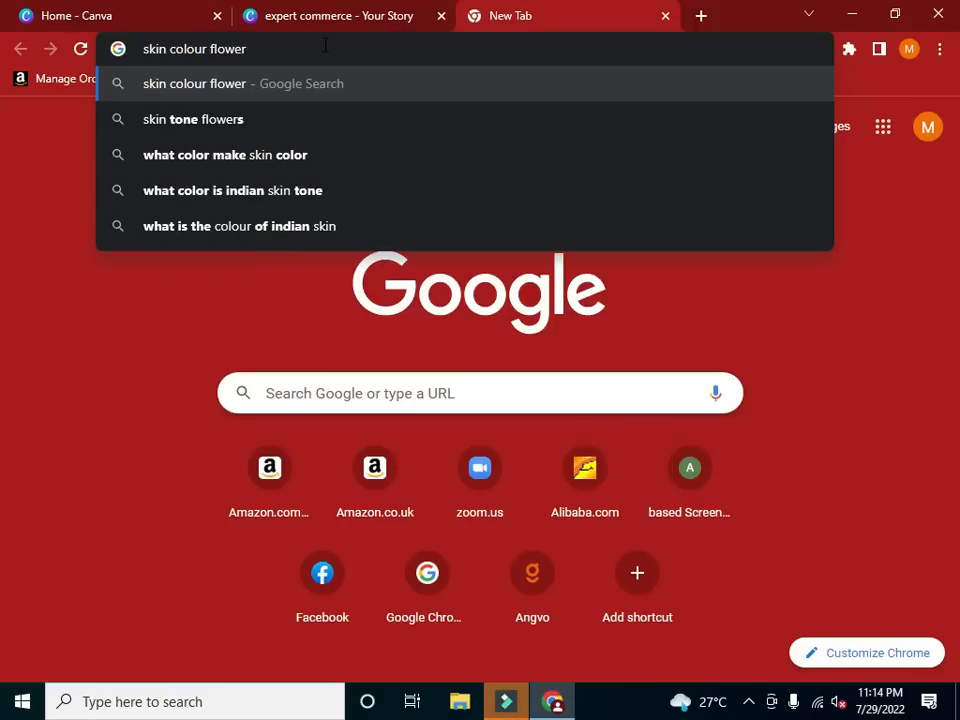
key(Return)
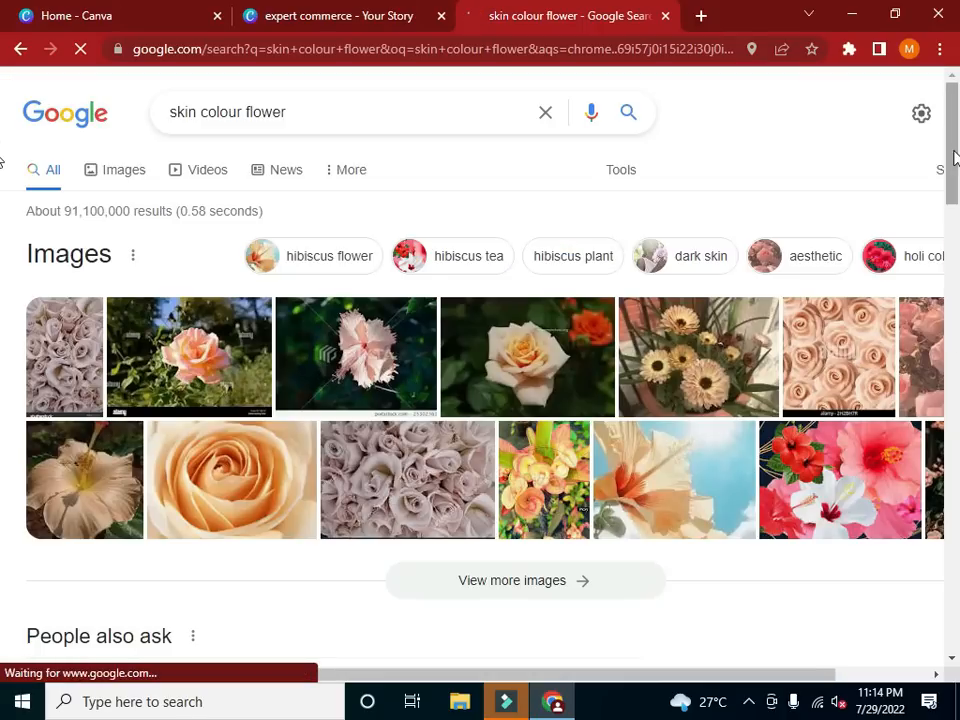
scroll(4, 225, down, 3)
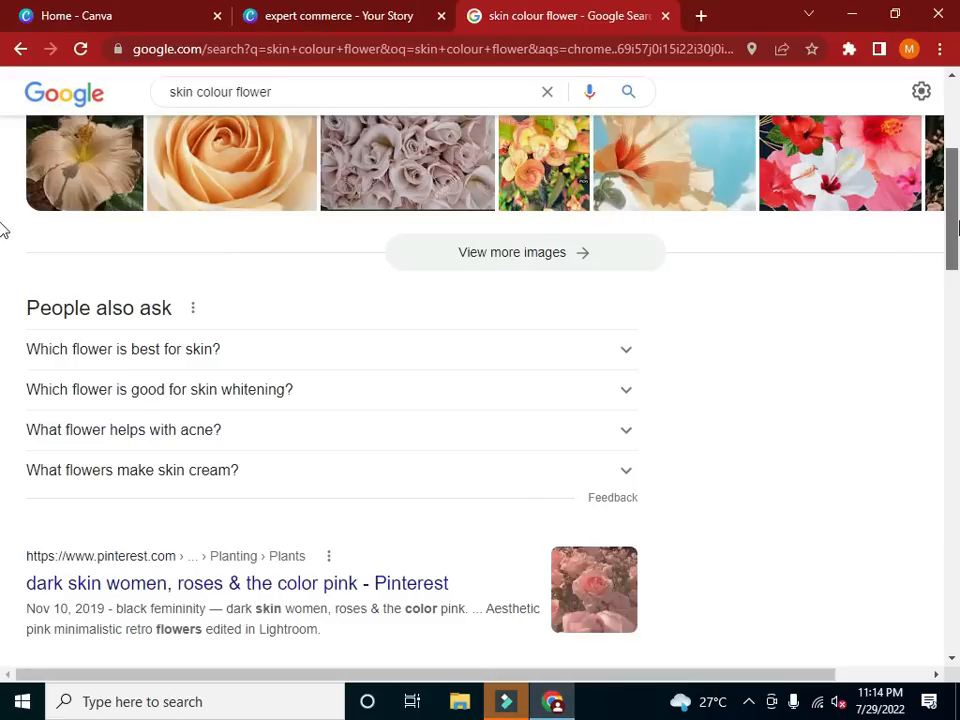
scroll(693, 127, up, 3)
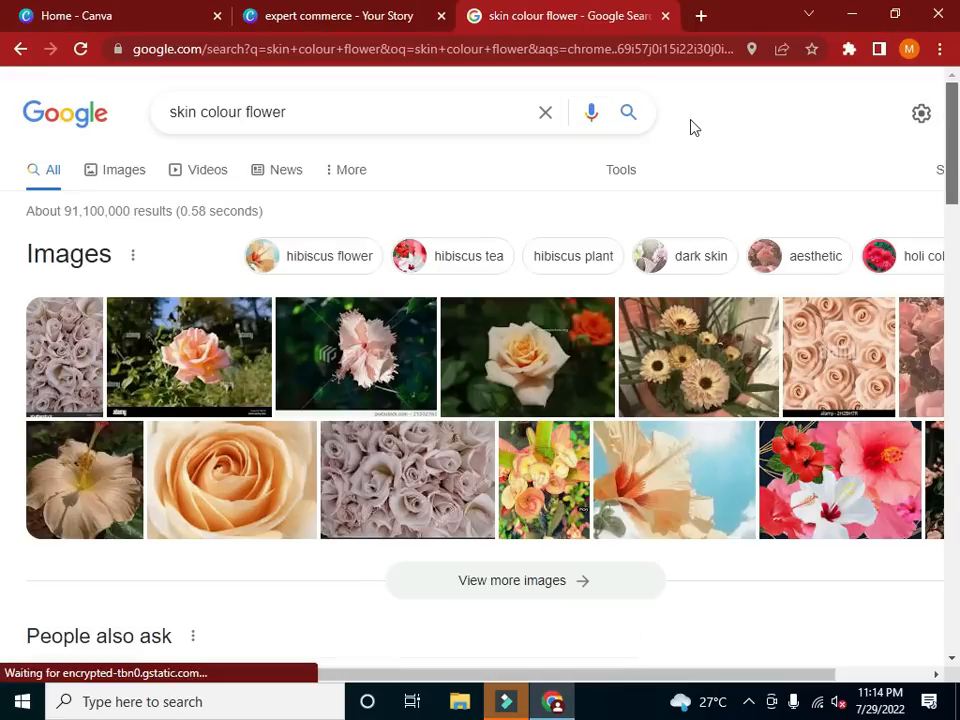
click(137, 186)
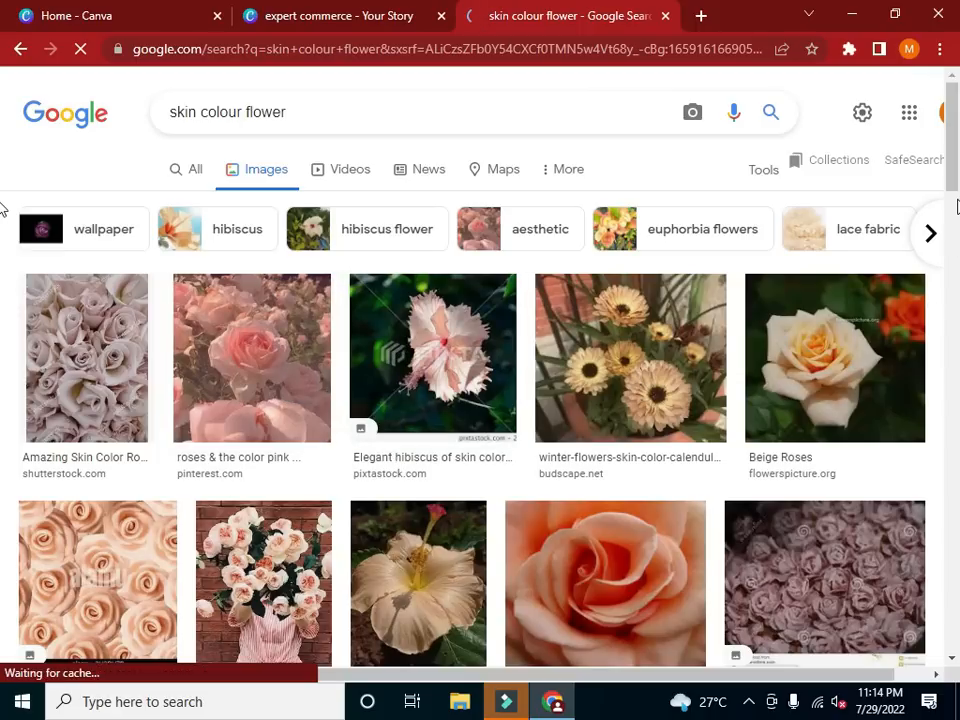
Look through the Google image results for "skin colour flower" to find a flower matching the story's skin tones
drag(951, 214, 955, 287)
drag(677, 373, 810, 349)
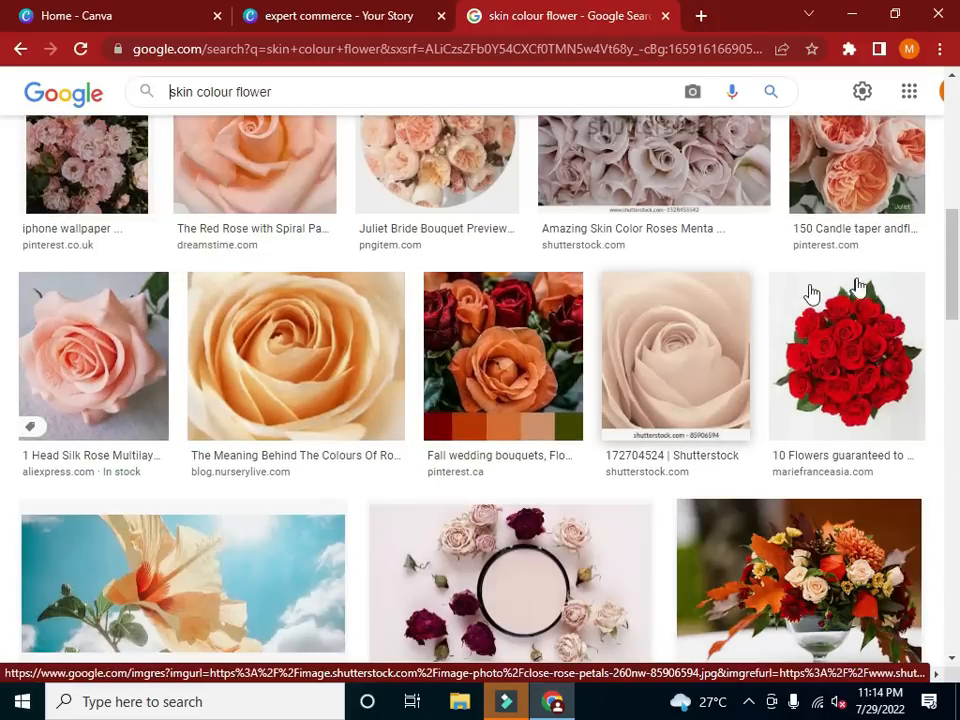
scroll(955, 285, down, 4)
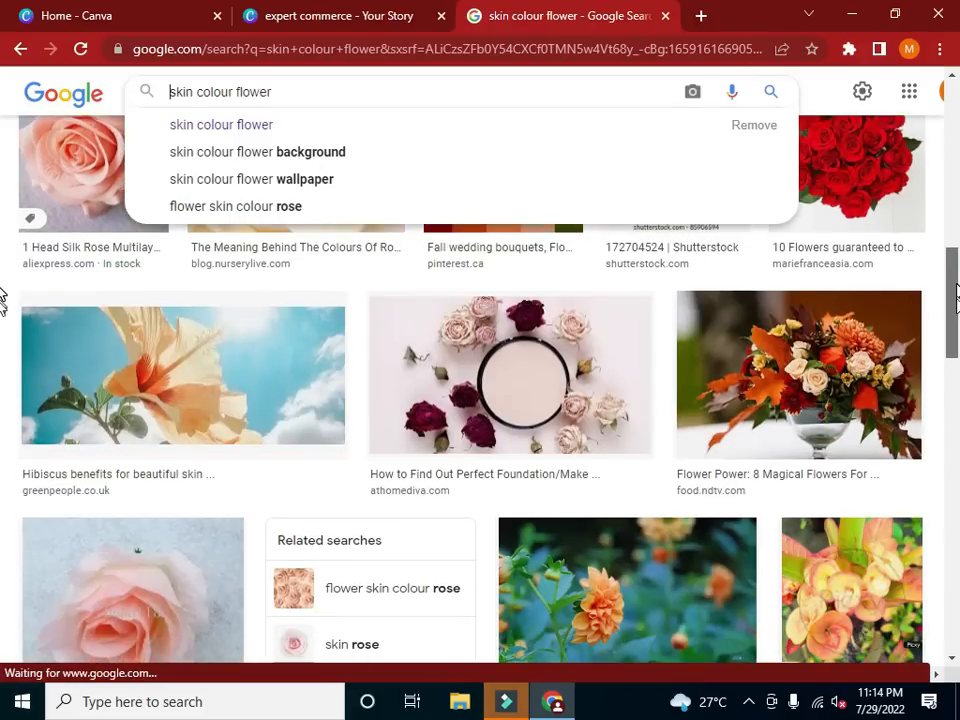
scroll(953, 295, up, 2)
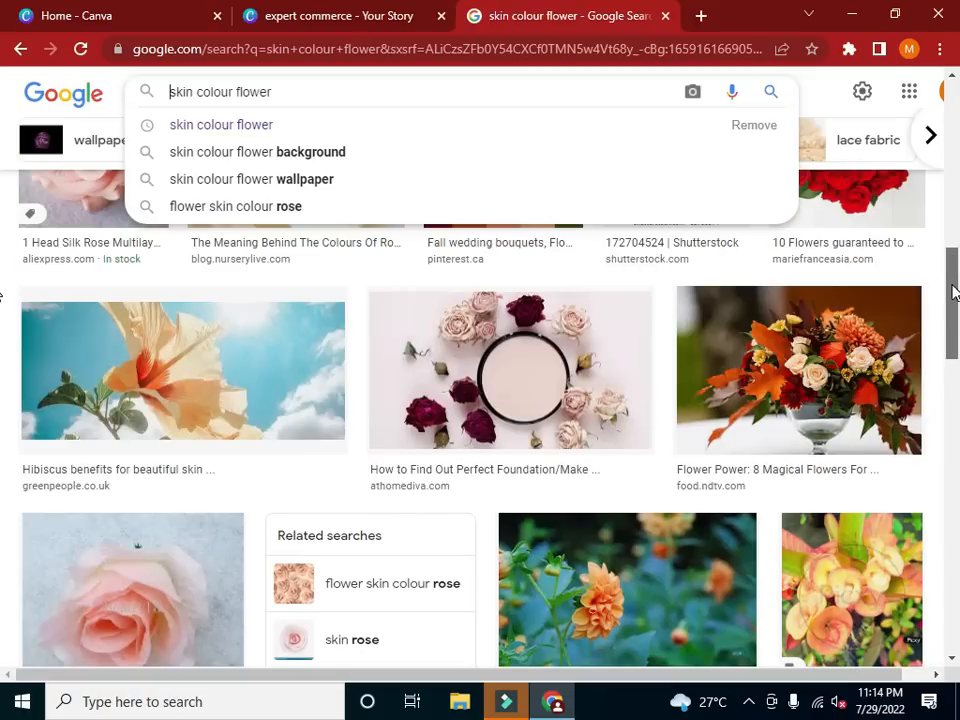
scroll(955, 315, down, 4)
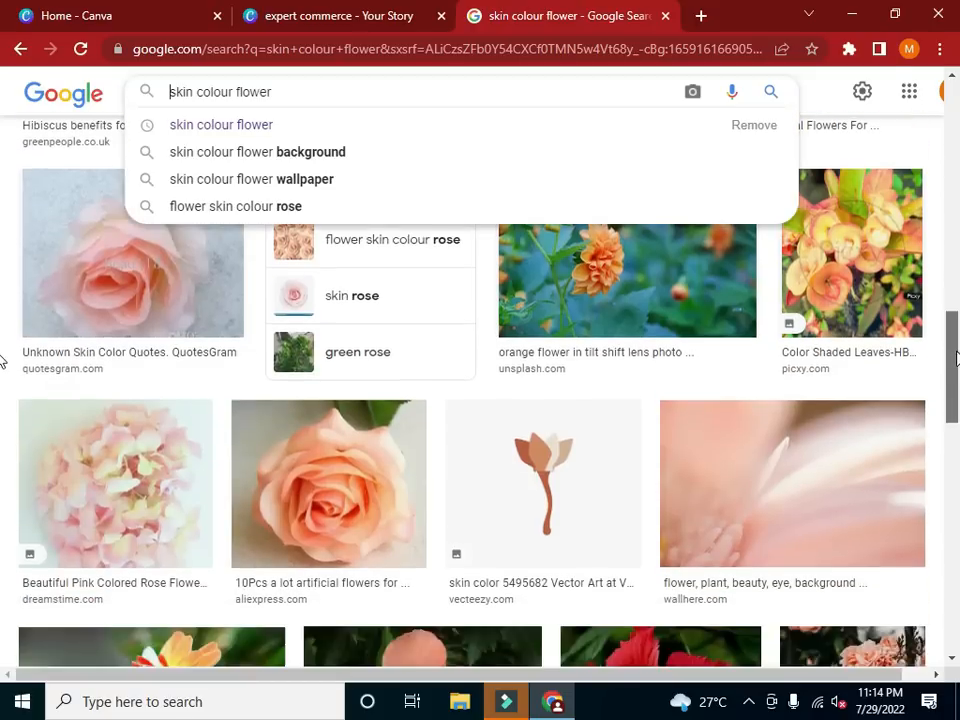
scroll(955, 370, down, 2)
scroll(955, 375, up, 2)
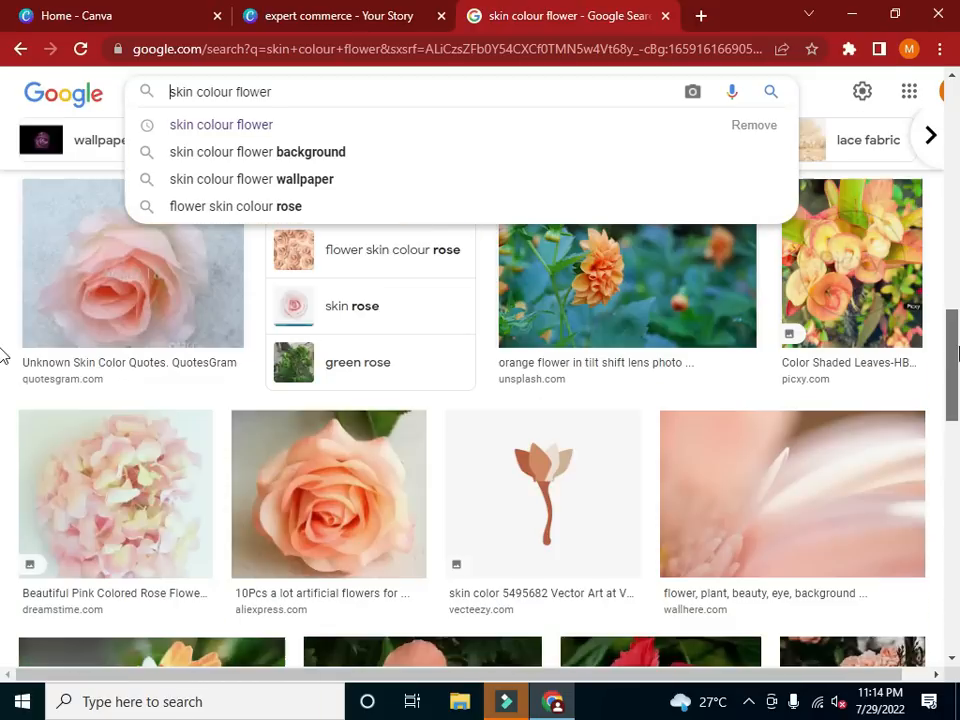
scroll(955, 380, down, 1)
scroll(955, 400, down, 6)
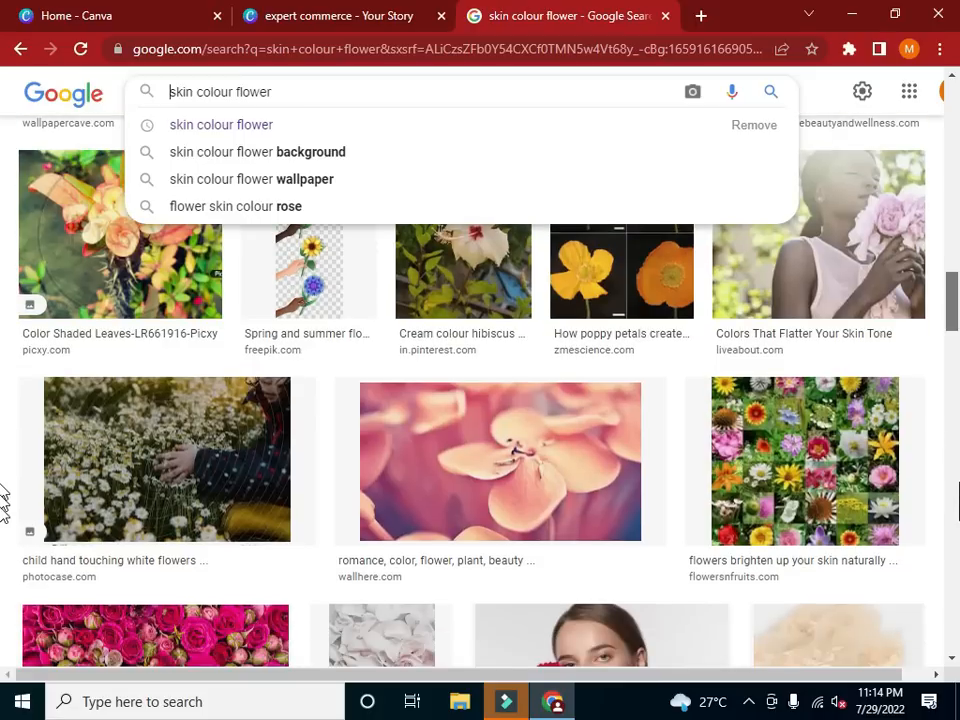
scroll(955, 515, down, 2)
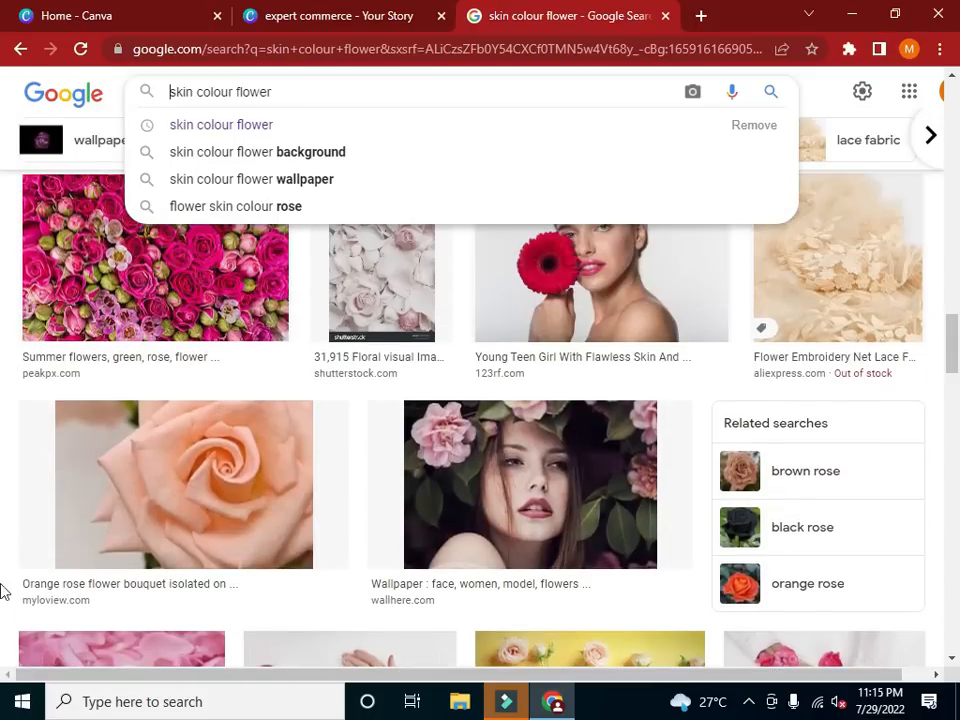
Bring the peach rose photo from the Google results into the Canva uploads and place it on the first page
drag(135, 521, 259, 396)
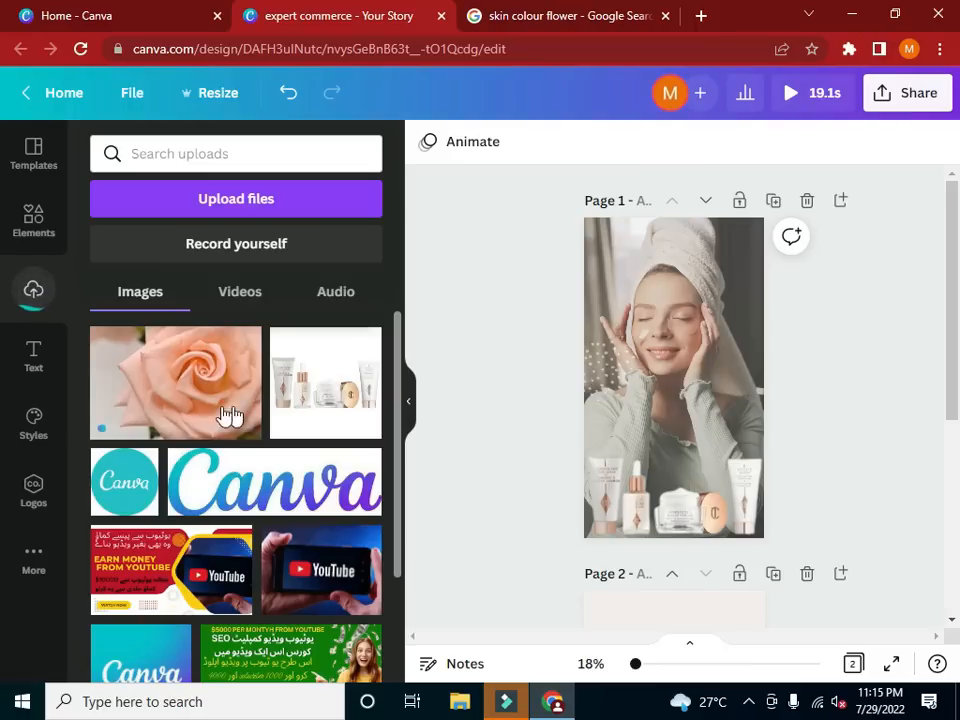
drag(193, 404, 746, 413)
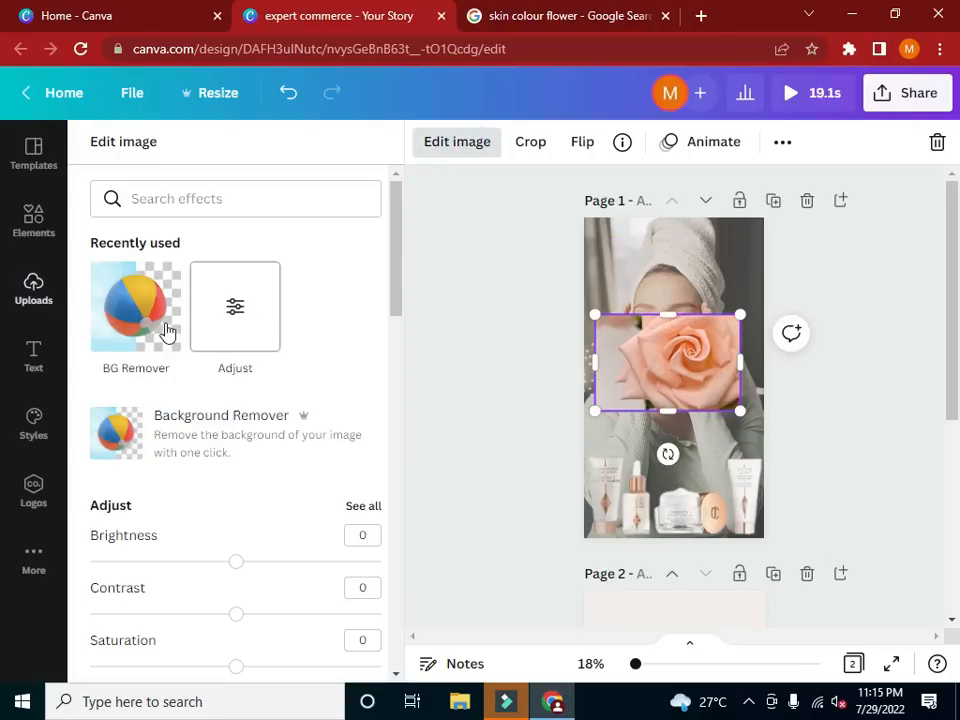
Remove the rose photo's background with Background Remover and lower the photo to just above the skincare products
click(166, 328)
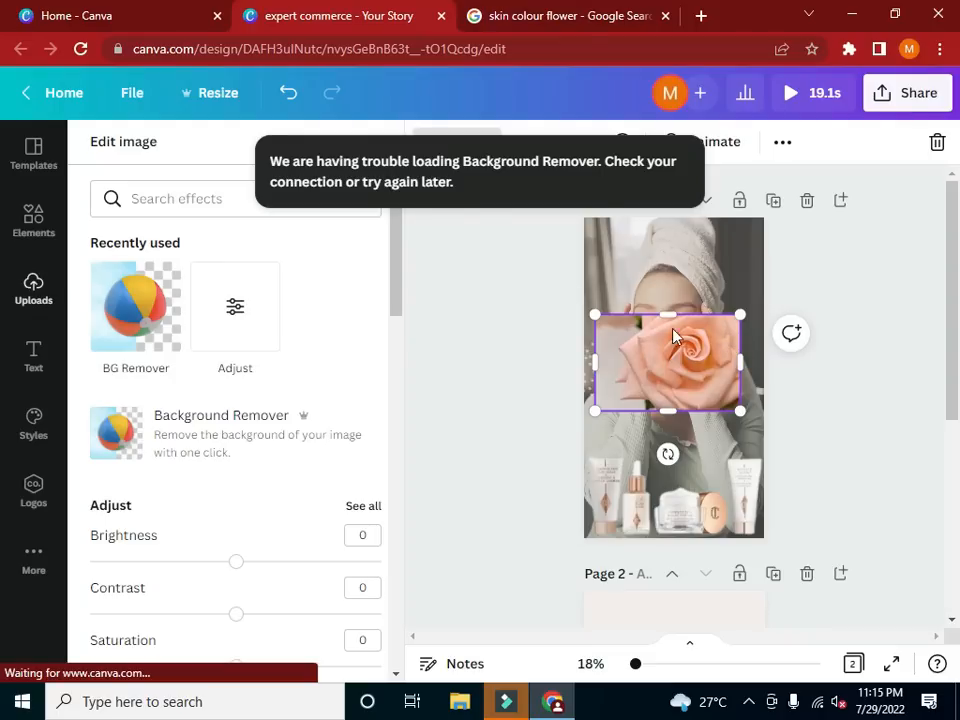
drag(692, 371, 697, 422)
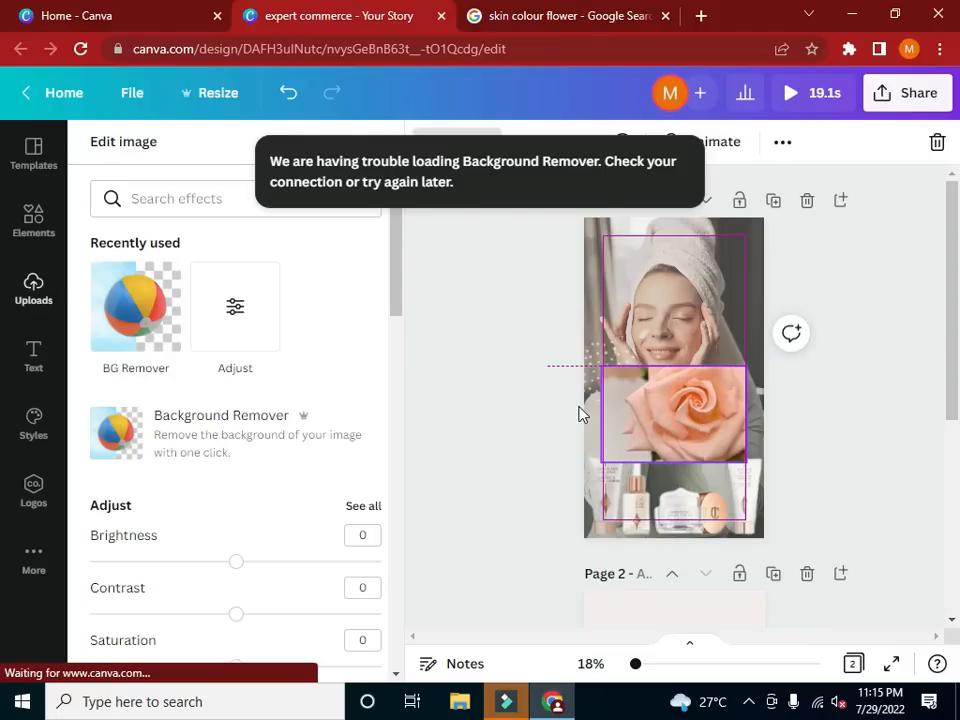
click(130, 331)
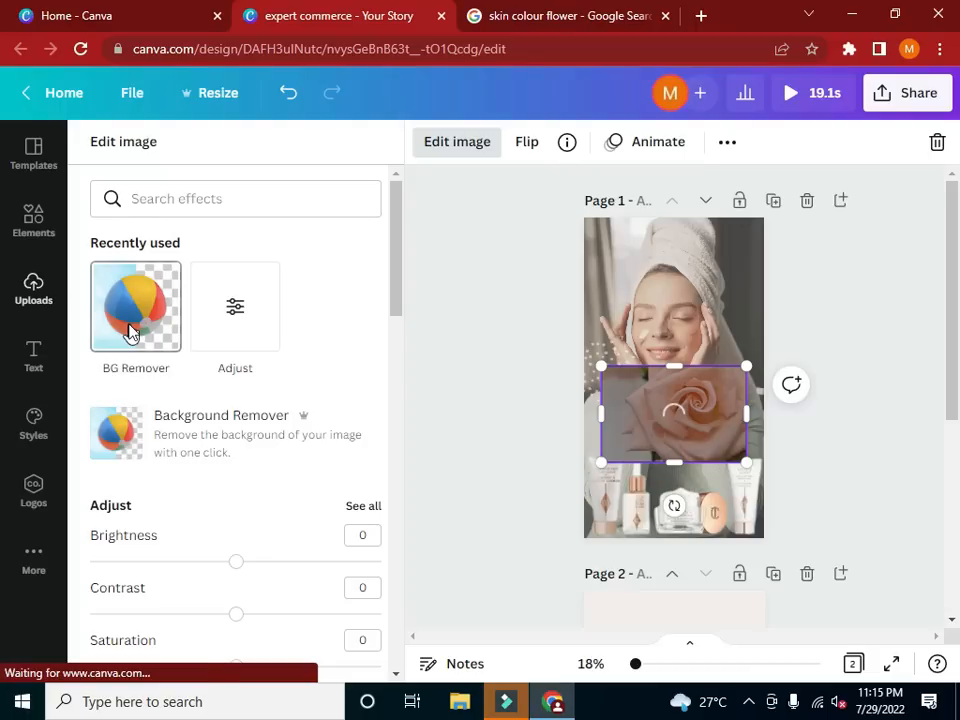
Shrink the cut-out rose and place it on the woman's towel at the upper edge of the first page
drag(634, 390, 630, 310)
drag(690, 390, 671, 238)
click(786, 281)
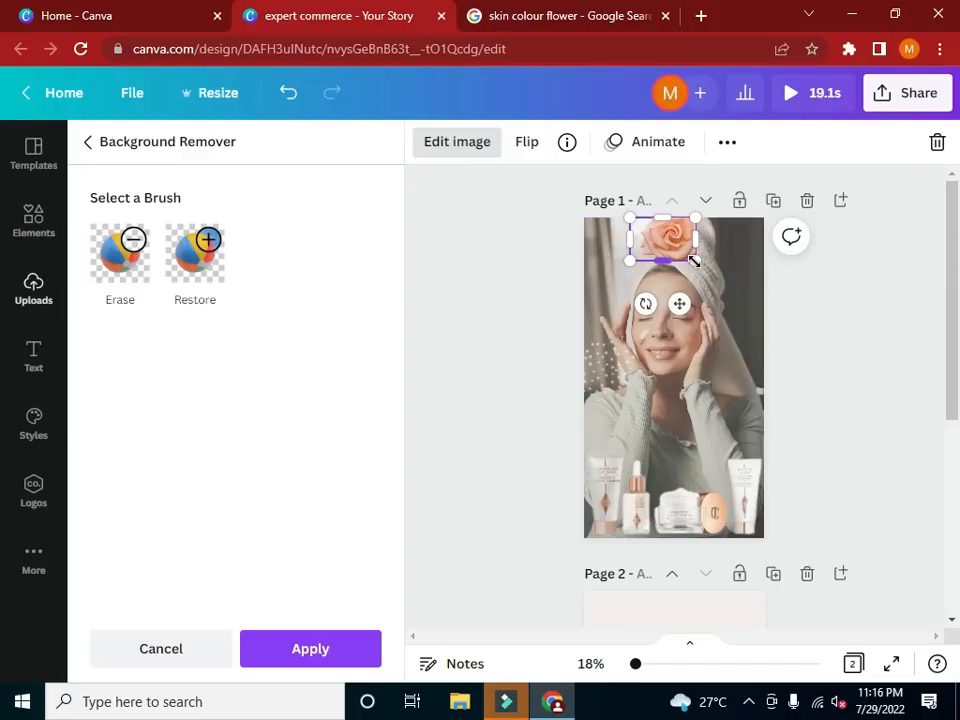
mouse_move(692, 252)
mouse_down()
mouse_move(660, 240)
mouse_move(684, 233)
mouse_up()
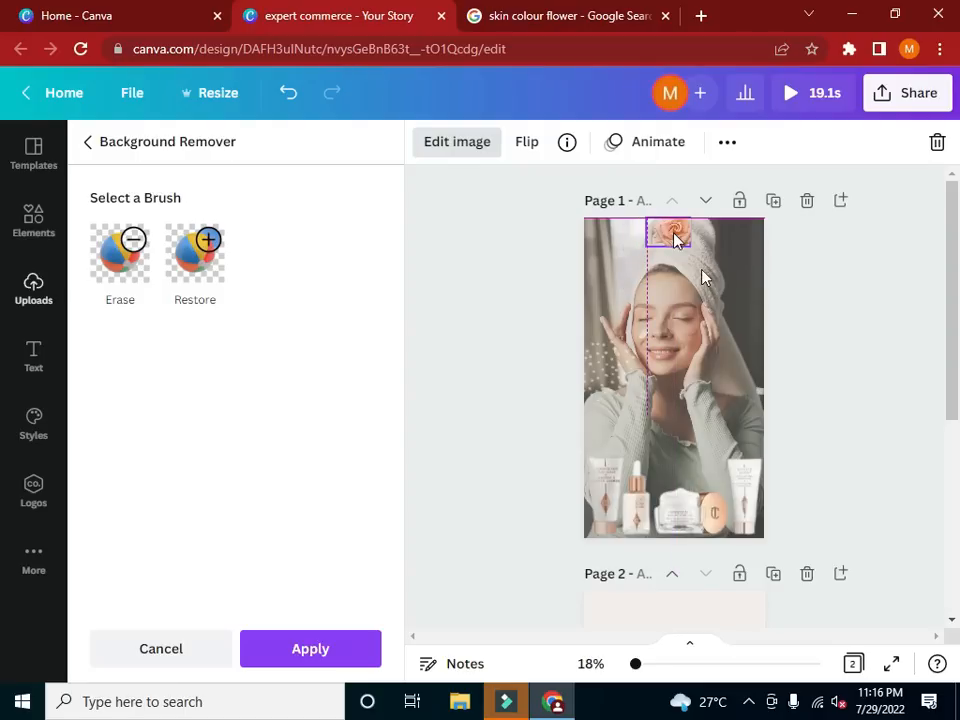
click(731, 403)
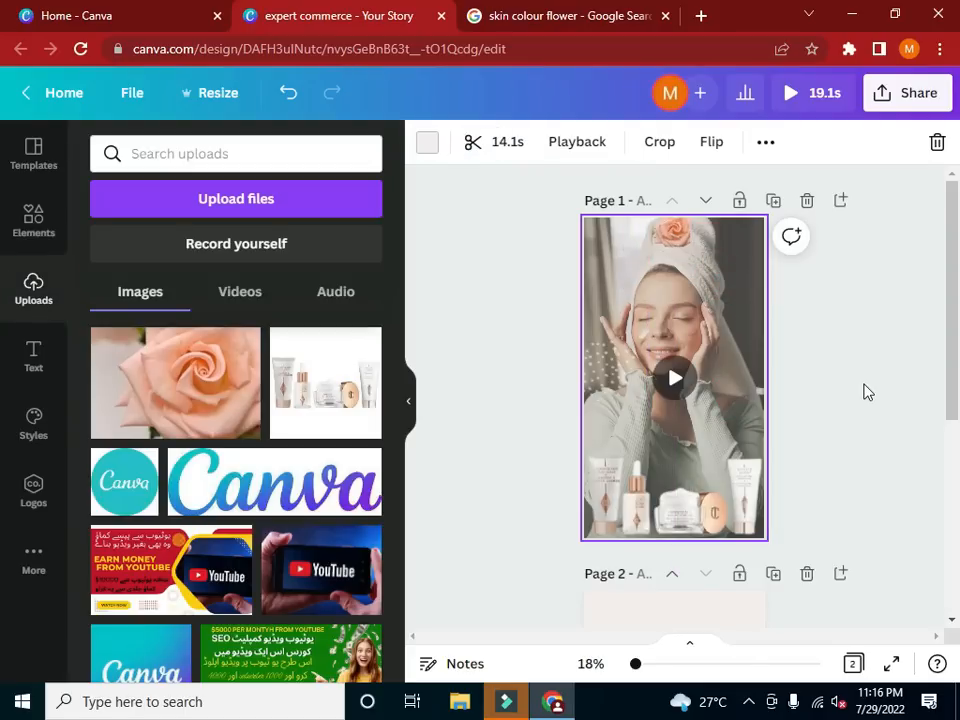
Move the rose down to the first page's lower right area, and shrink the skincare product image to make room beside it
drag(658, 242, 738, 459)
click(740, 475)
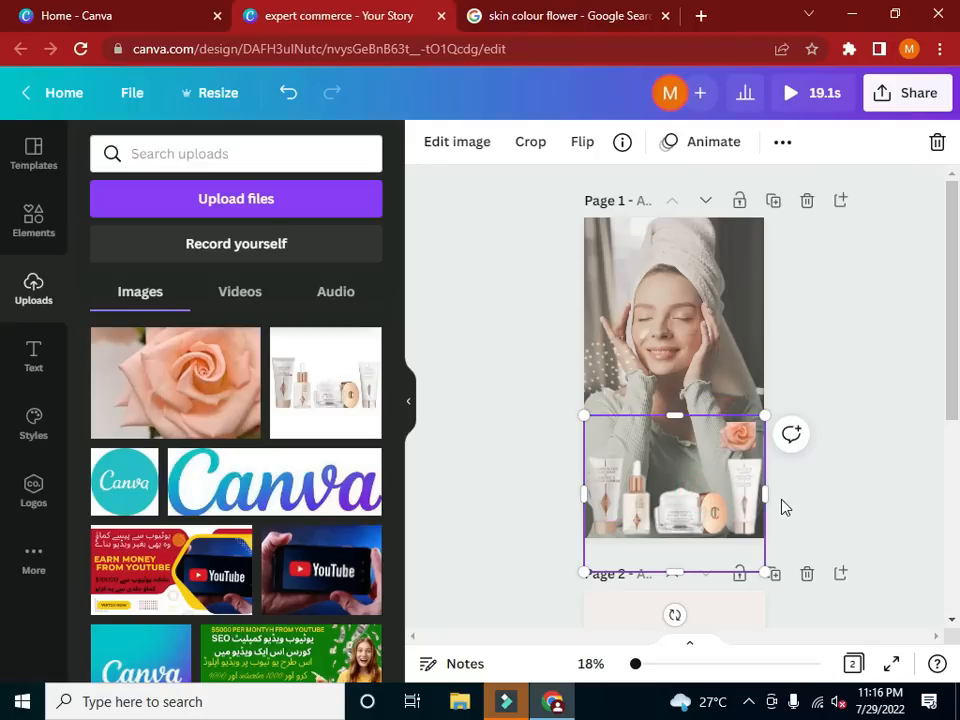
drag(765, 572, 734, 546)
mouse_move(657, 496)
mouse_down()
mouse_move(635, 518)
mouse_move(671, 497)
mouse_up()
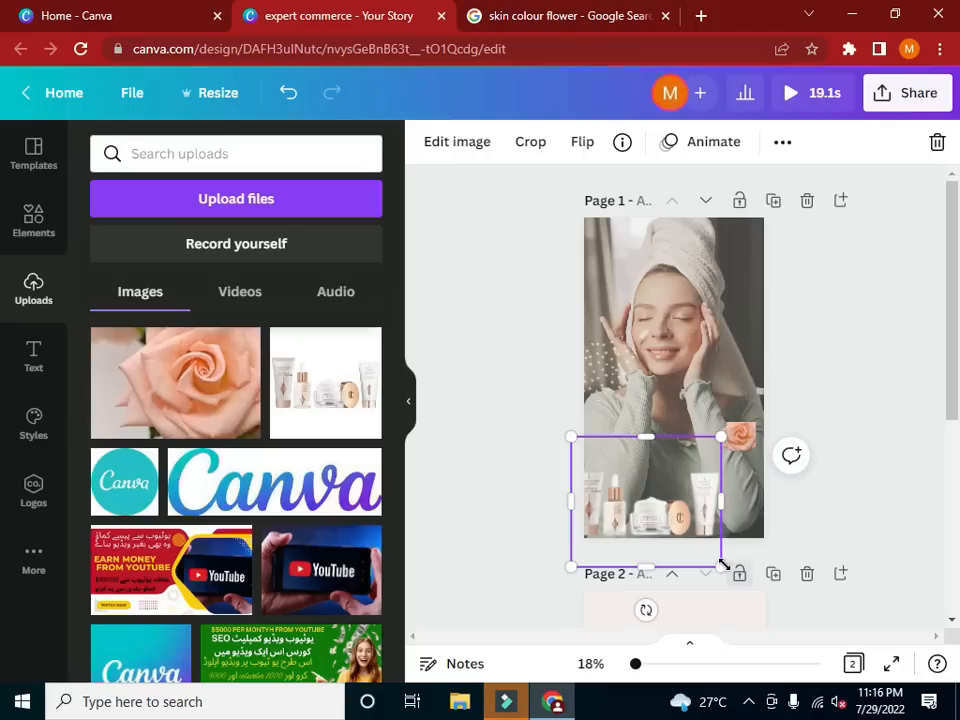
drag(712, 554, 705, 551)
drag(658, 505, 714, 477)
Place the rose beside the last tube in the first page's lower right corner, and enlarge the product image slightly
drag(748, 440, 725, 524)
click(705, 520)
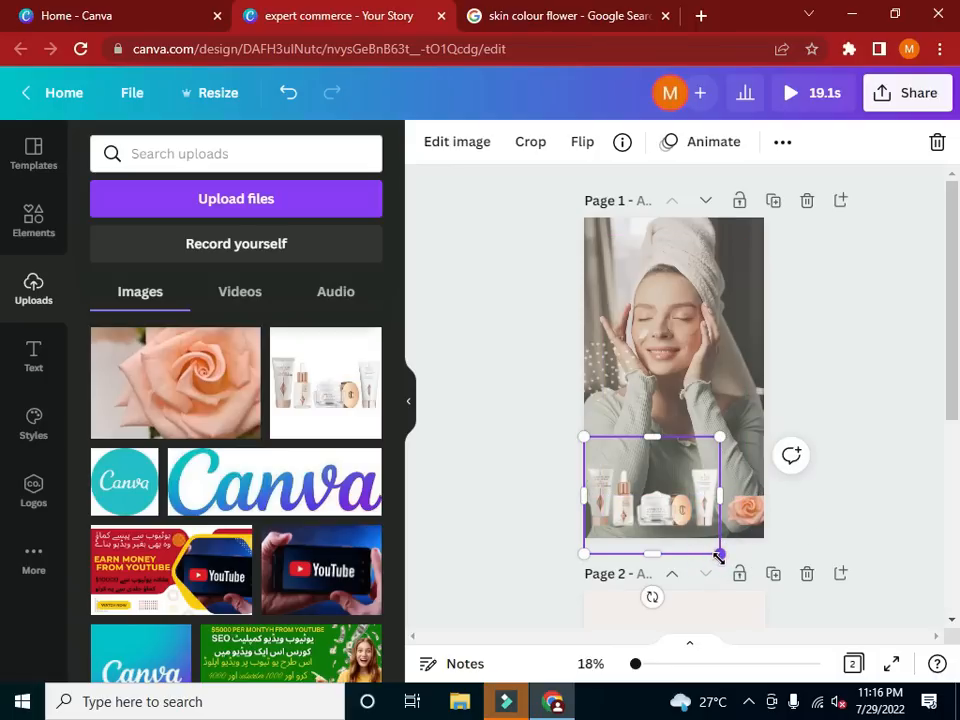
drag(719, 555, 730, 563)
click(844, 510)
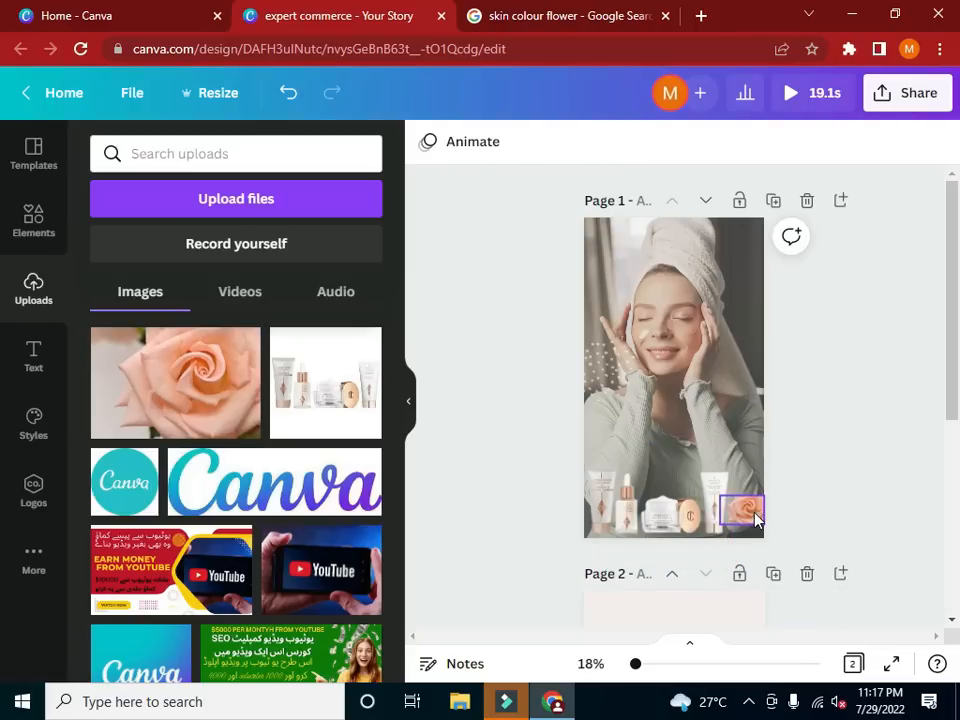
Rotate the rose and fit it into the first page's lower right corner, and lower the product image to the bottom edge
click(756, 518)
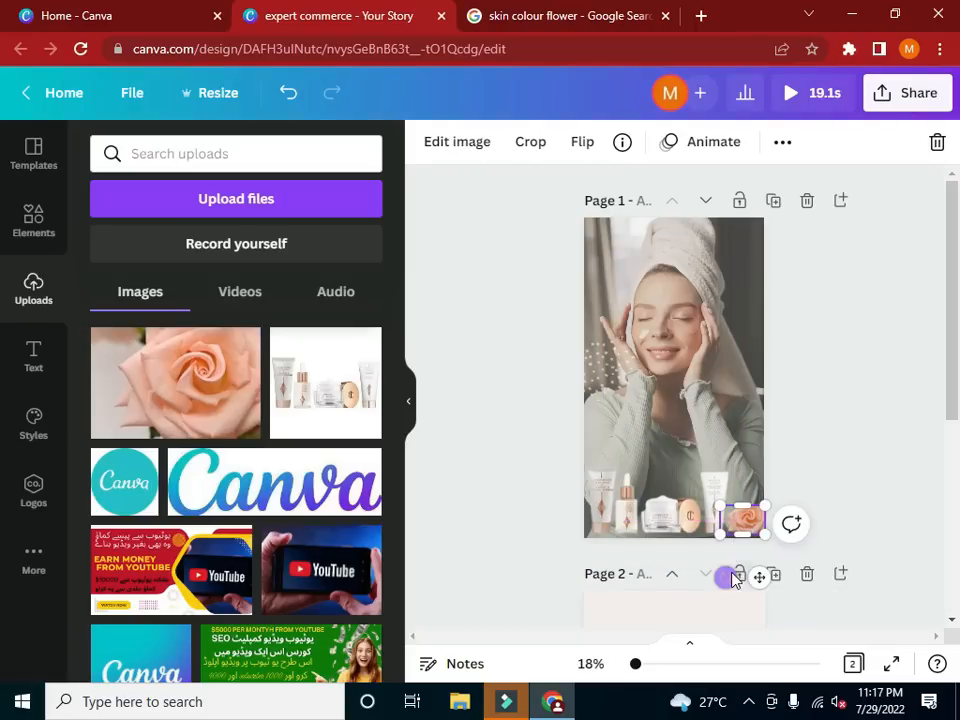
drag(724, 574, 745, 494)
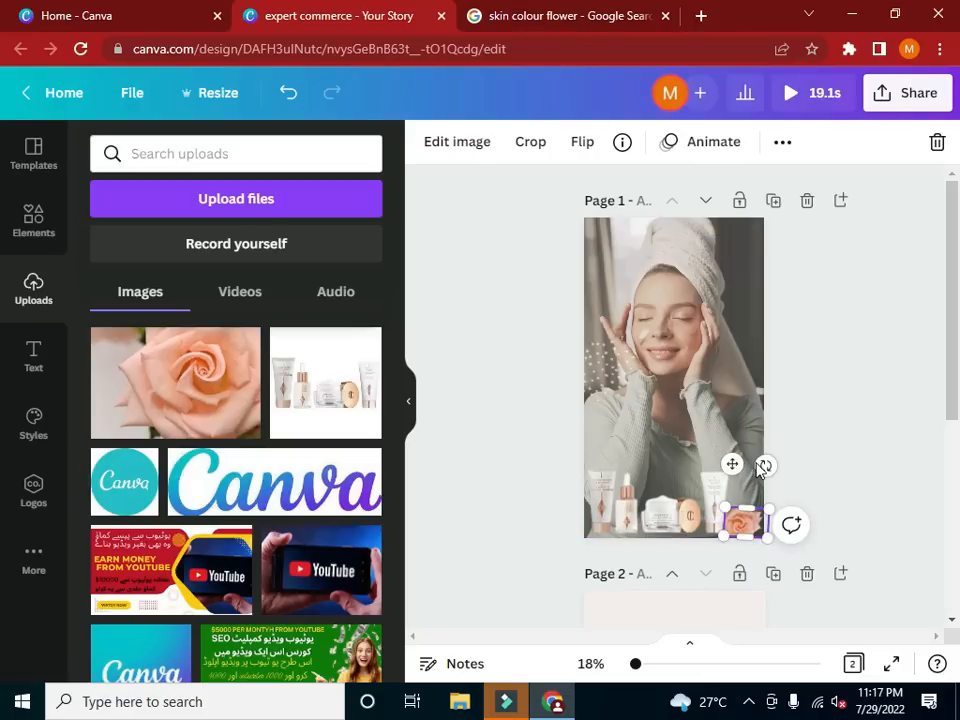
mouse_move(764, 465)
mouse_down()
mouse_move(752, 460)
mouse_move(740, 490)
mouse_move(765, 469)
mouse_up()
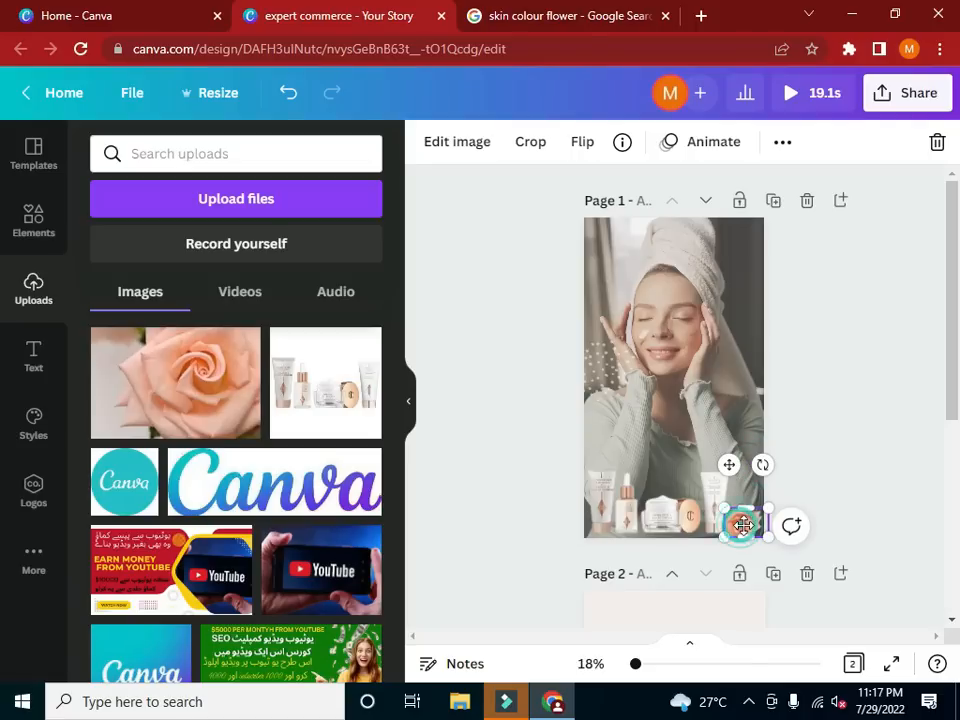
drag(745, 533, 745, 525)
drag(743, 521, 748, 520)
click(829, 478)
click(750, 522)
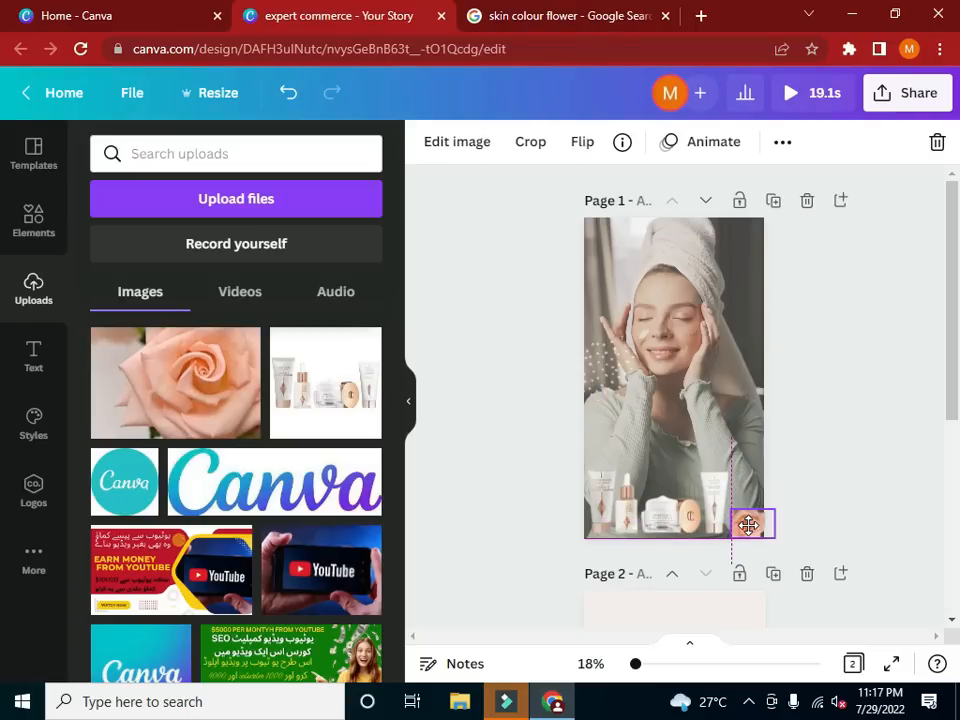
click(831, 463)
drag(678, 515, 688, 524)
click(868, 506)
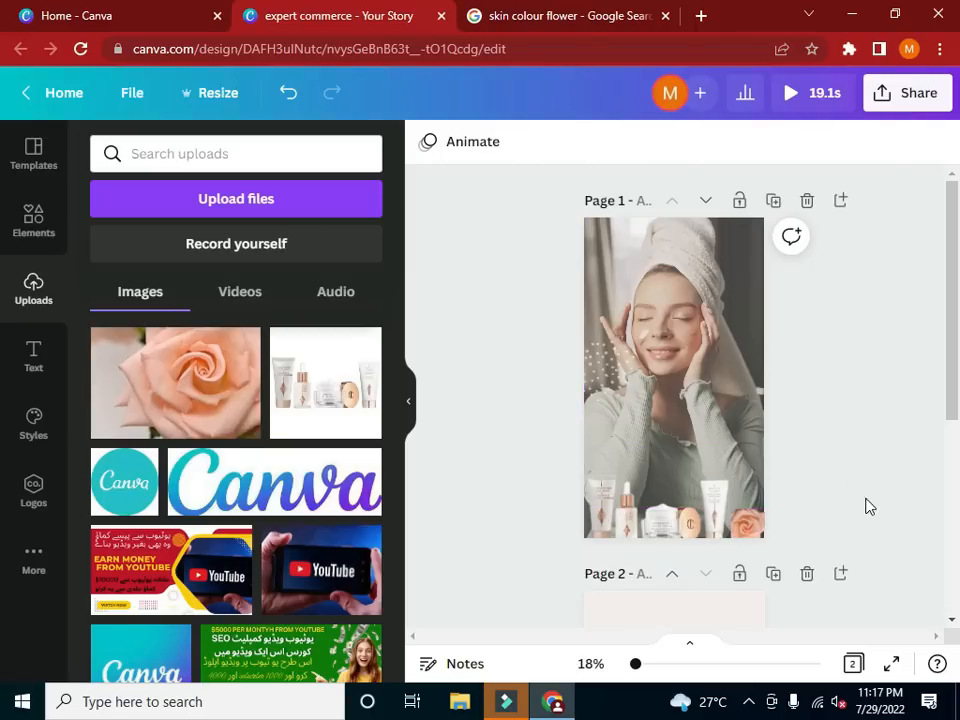
Move the rose off the first page, and enlarge the product image to span the page's lower part
click(745, 527)
drag(748, 530, 705, 533)
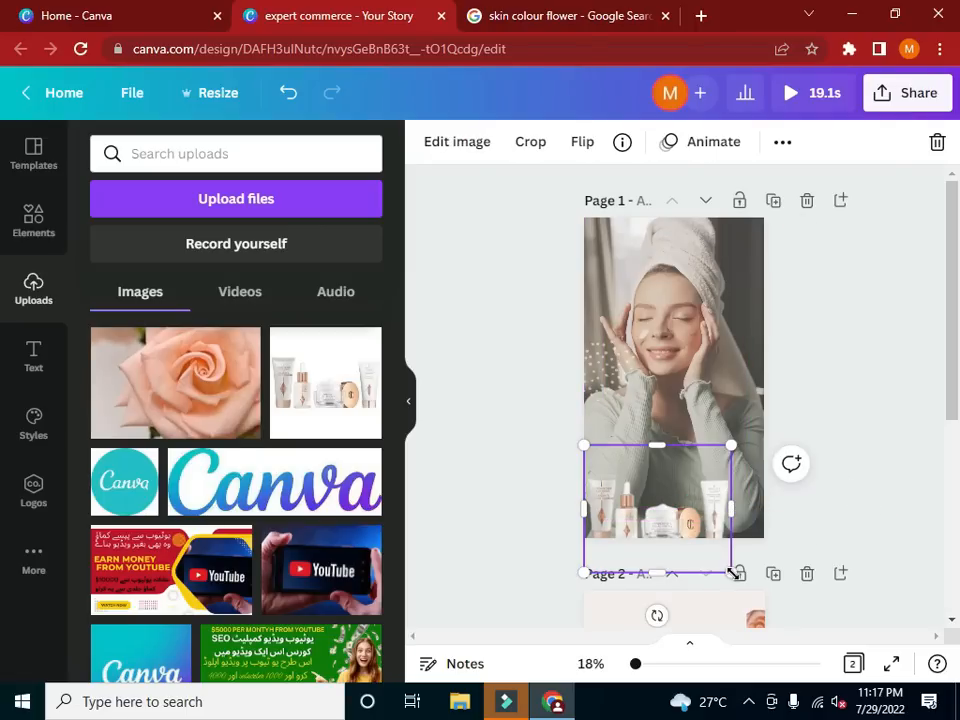
drag(731, 573, 755, 594)
mouse_move(699, 501)
mouse_down()
mouse_move(709, 465)
mouse_move(705, 478)
mouse_up()
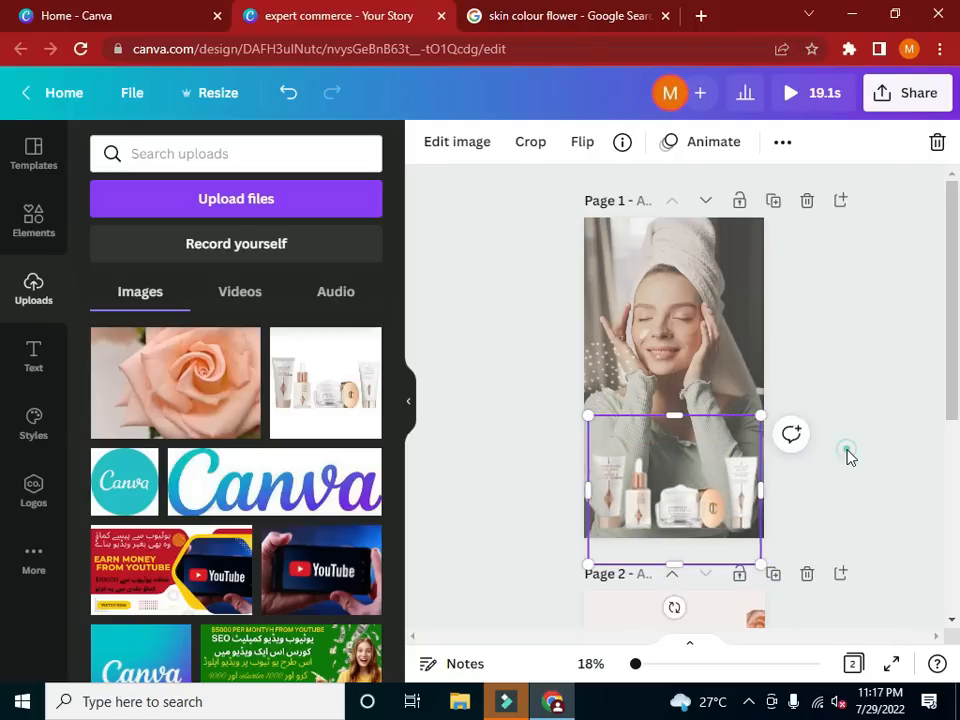
click(846, 453)
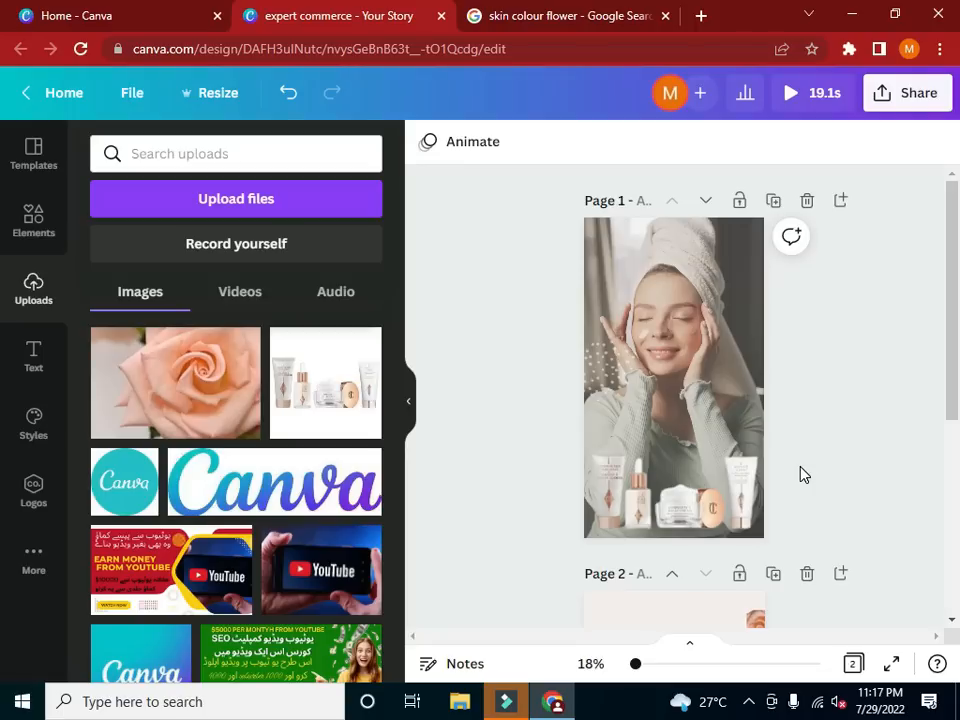
Put the original uploaded product photo over the cut-out products, and add the YouTube phone image near the first page's upper part
drag(328, 407, 686, 456)
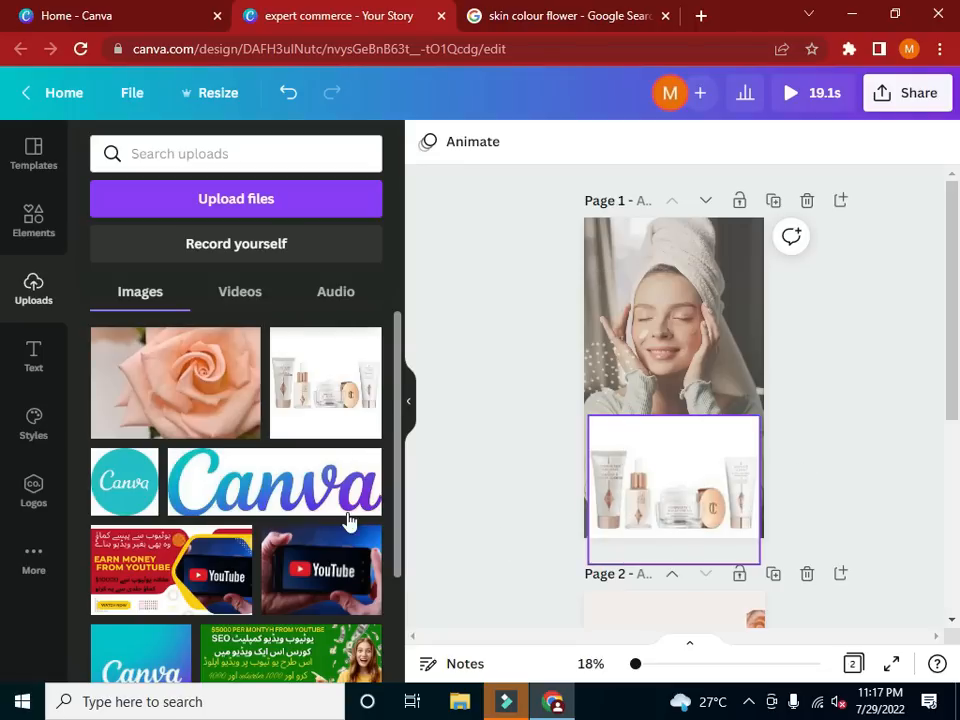
drag(263, 560, 710, 290)
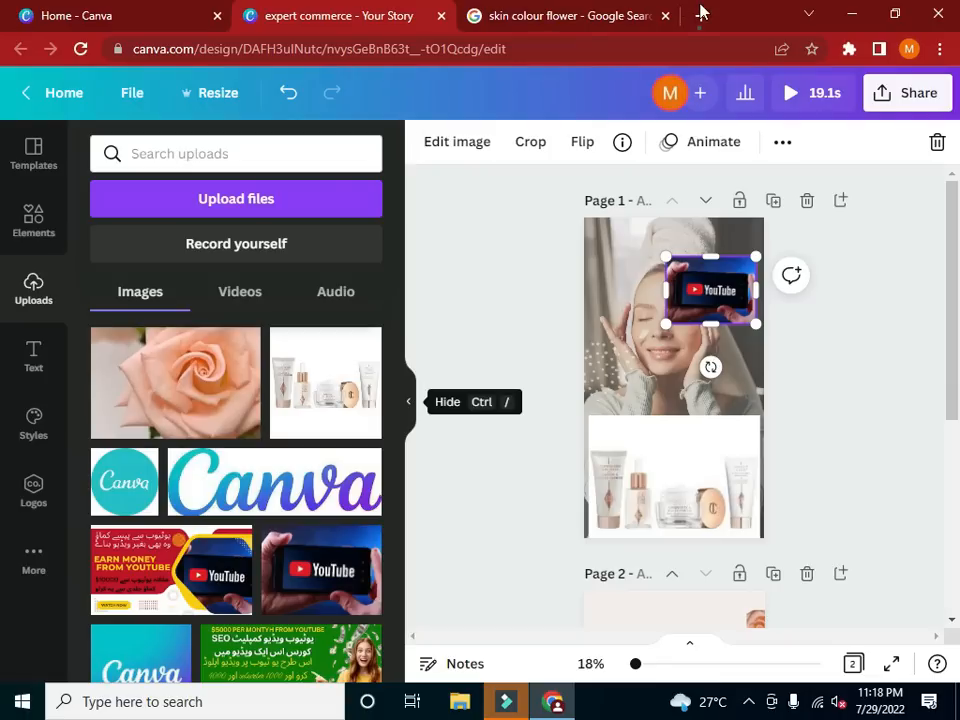
Open fiverr.com in a new browser tab and search its services for "instagram story"
key(ctrl+t)
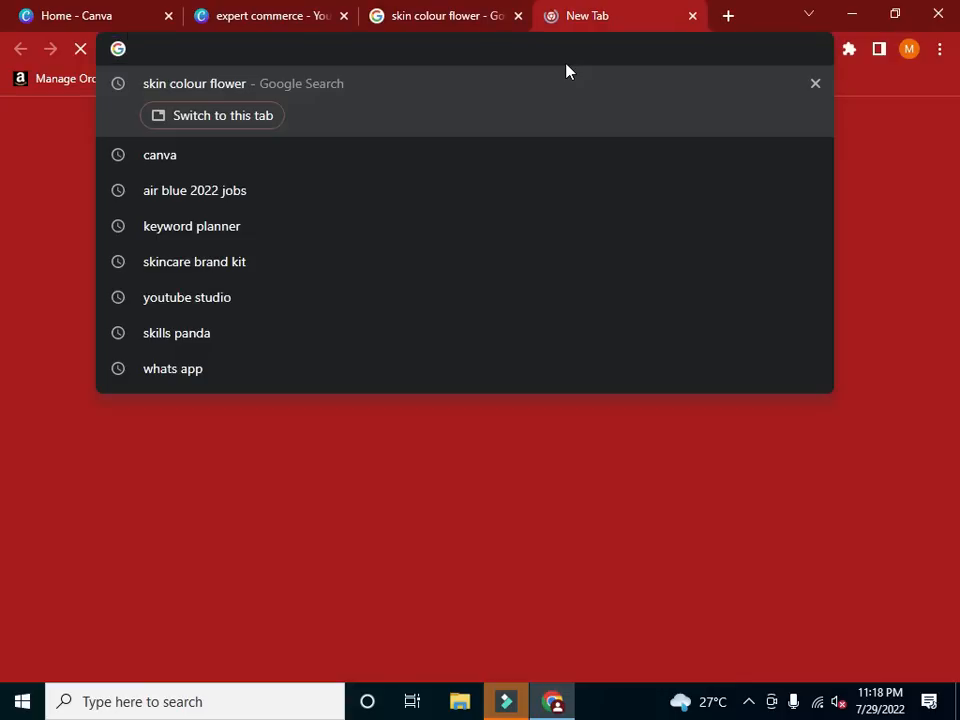
text(fiverr)
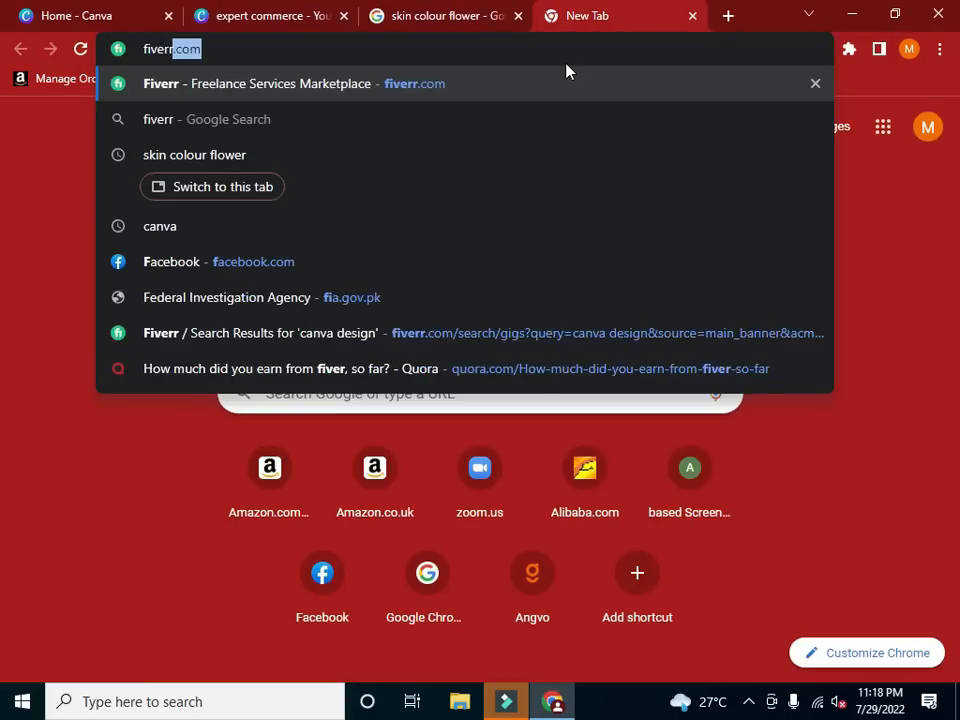
key(Return)
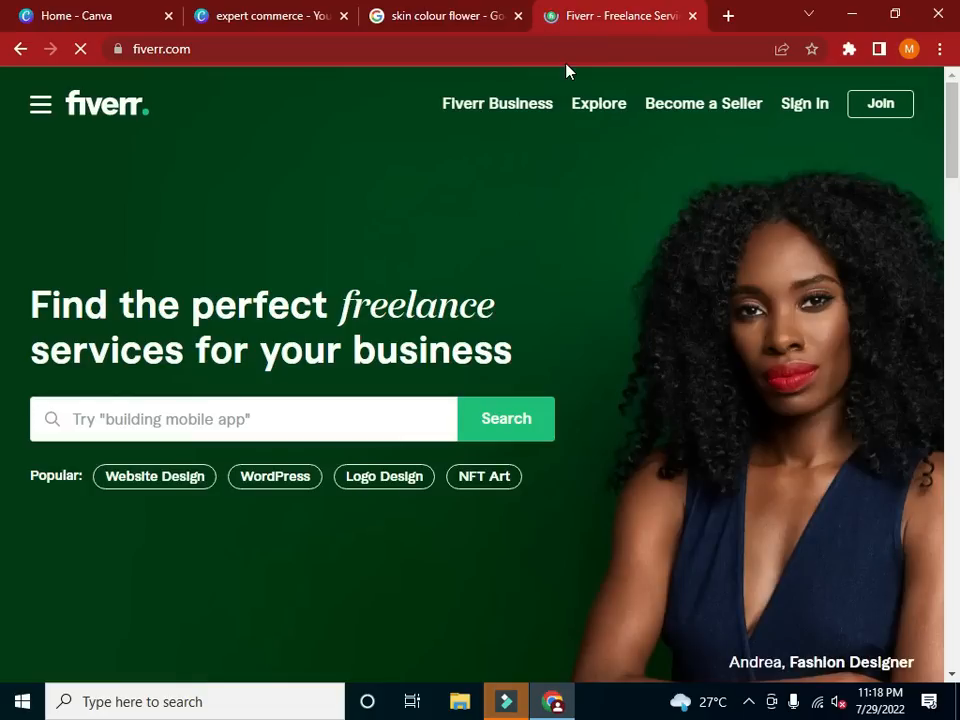
click(266, 416)
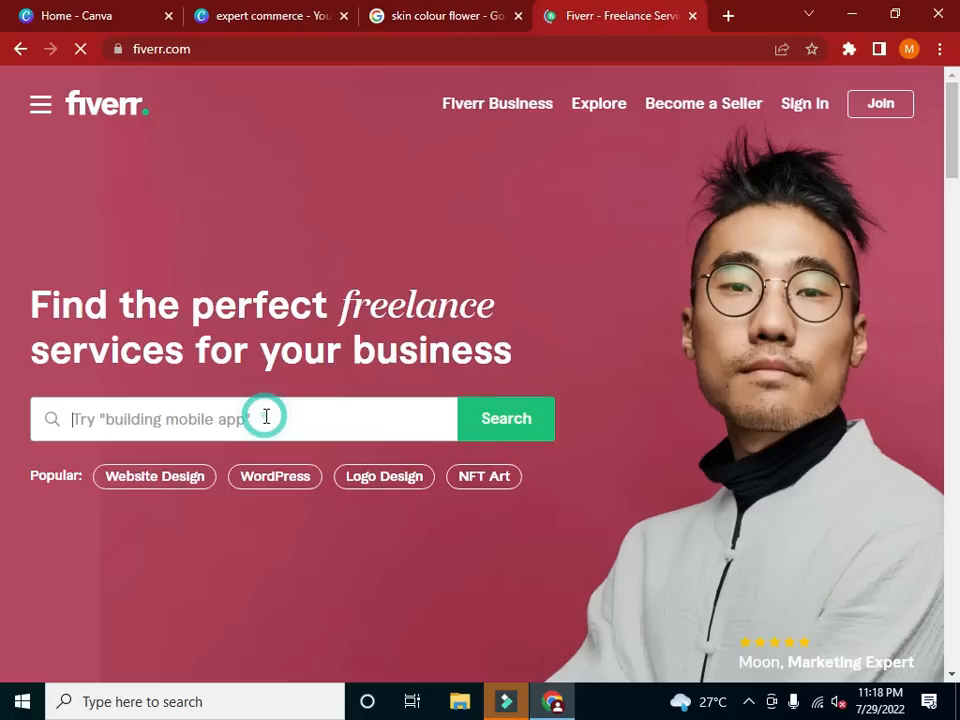
text(instagram s)
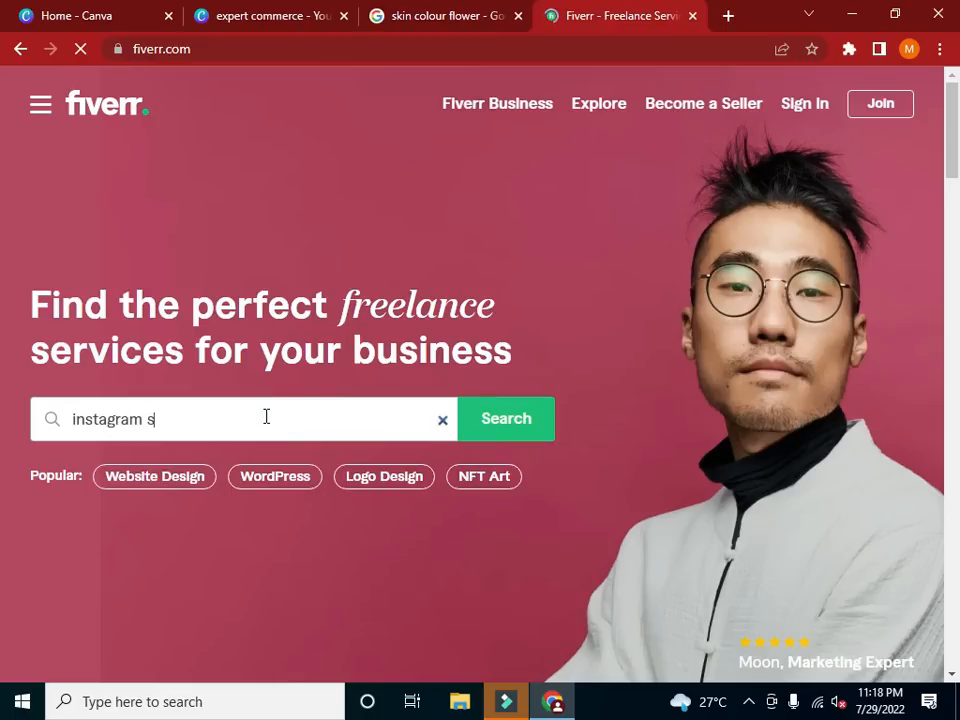
text(tory)
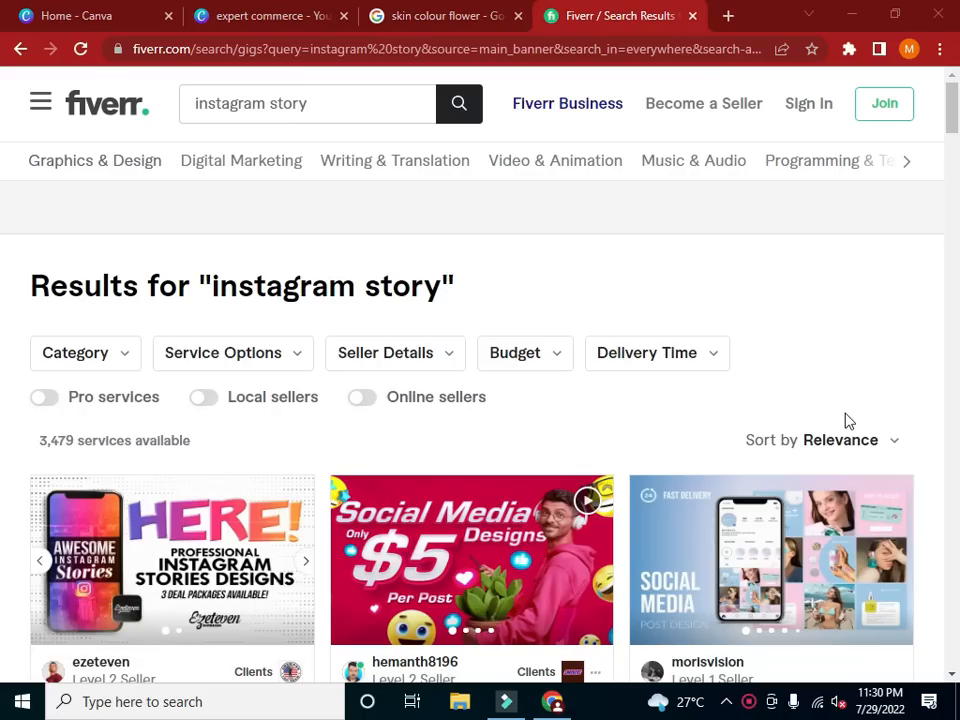
Browse the Fiverr search results for "instagram story", examining the sellers' sample designs, ratings and starting prices, and return to the beginning of the list
drag(951, 120, 955, 160)
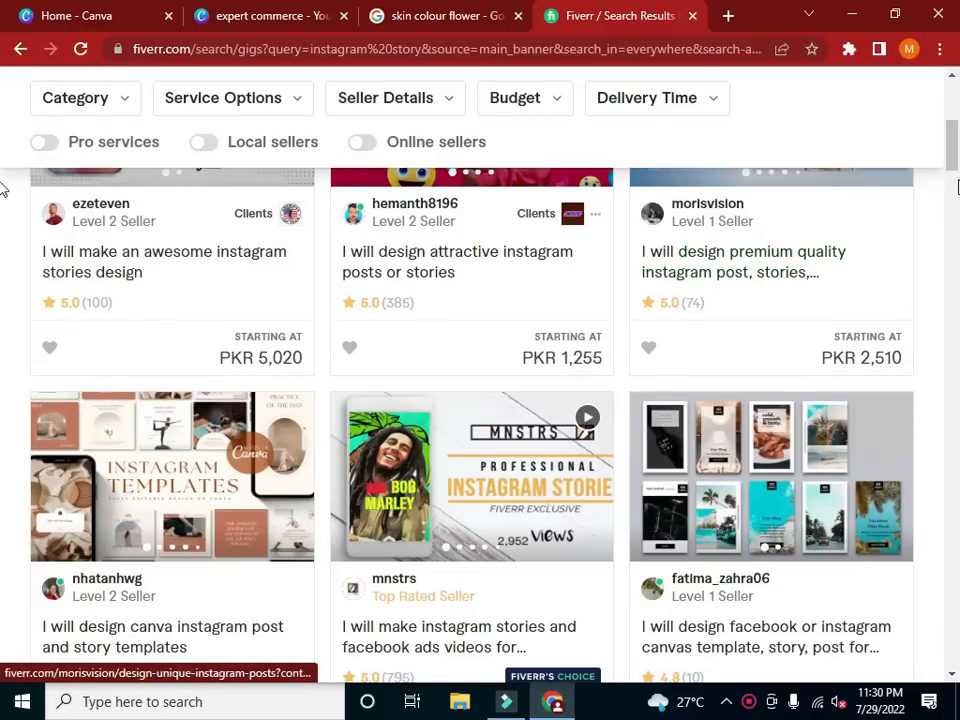
drag(955, 158, 952, 238)
click(948, 290)
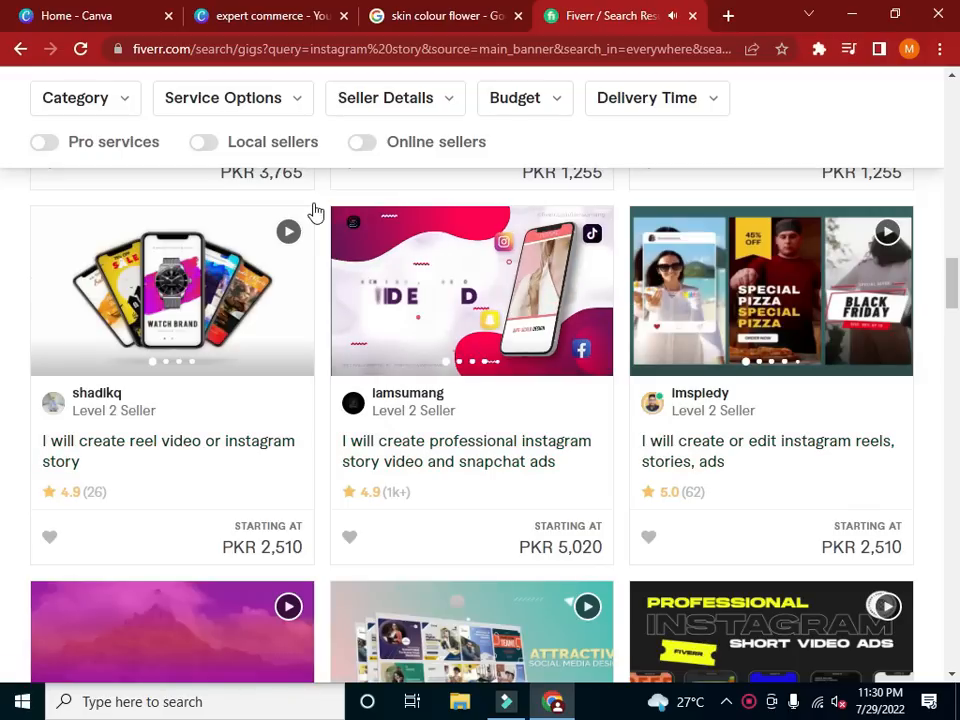
click(200, 15)
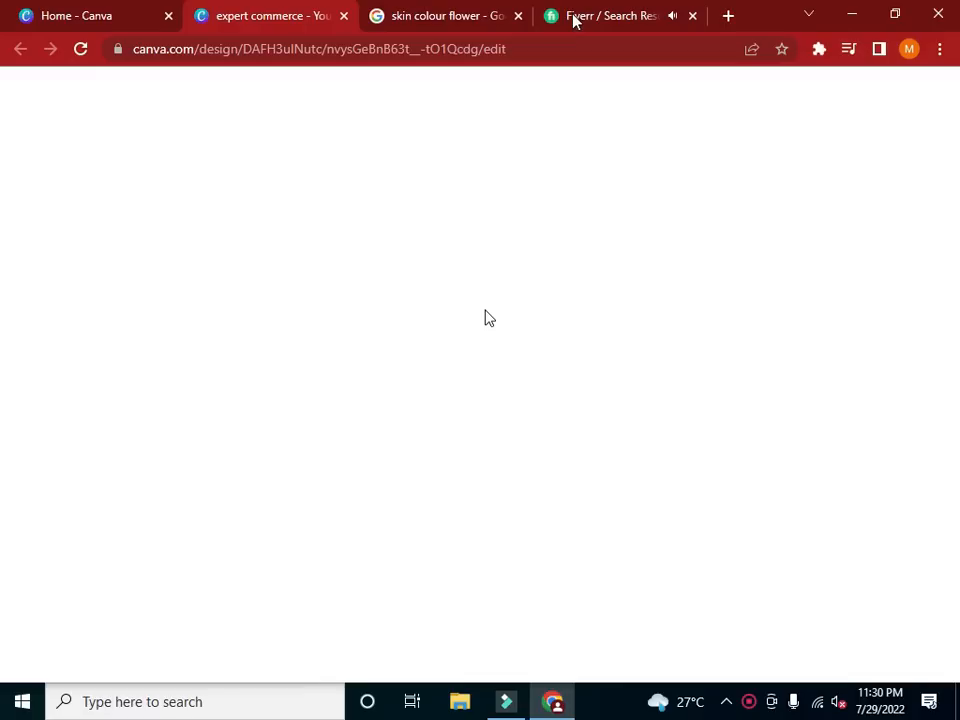
click(575, 17)
mouse_move(589, 243)
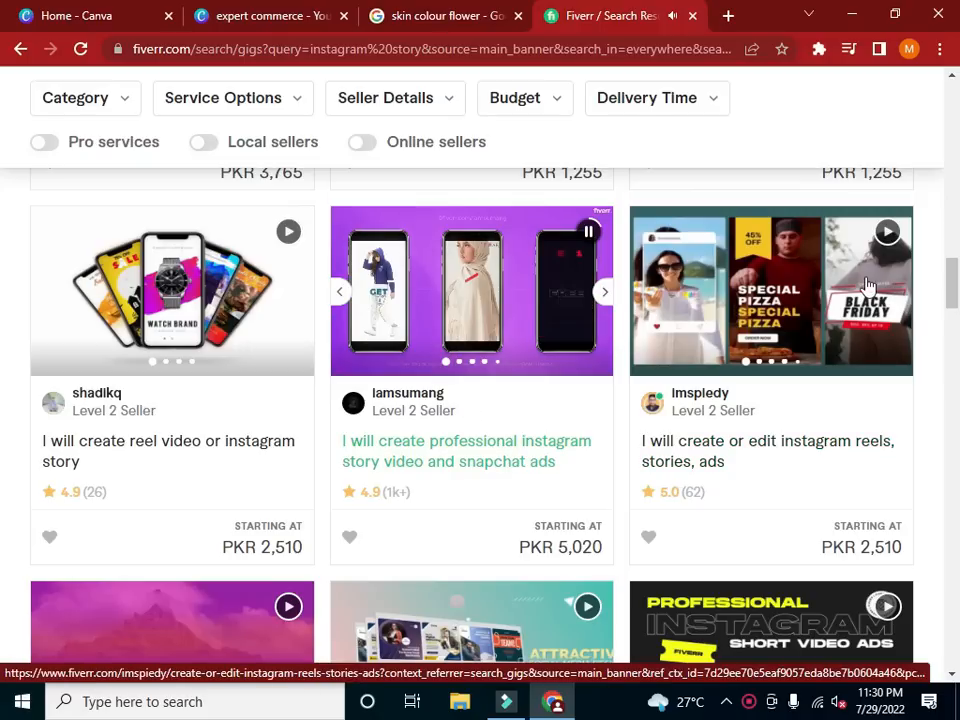
click(954, 315)
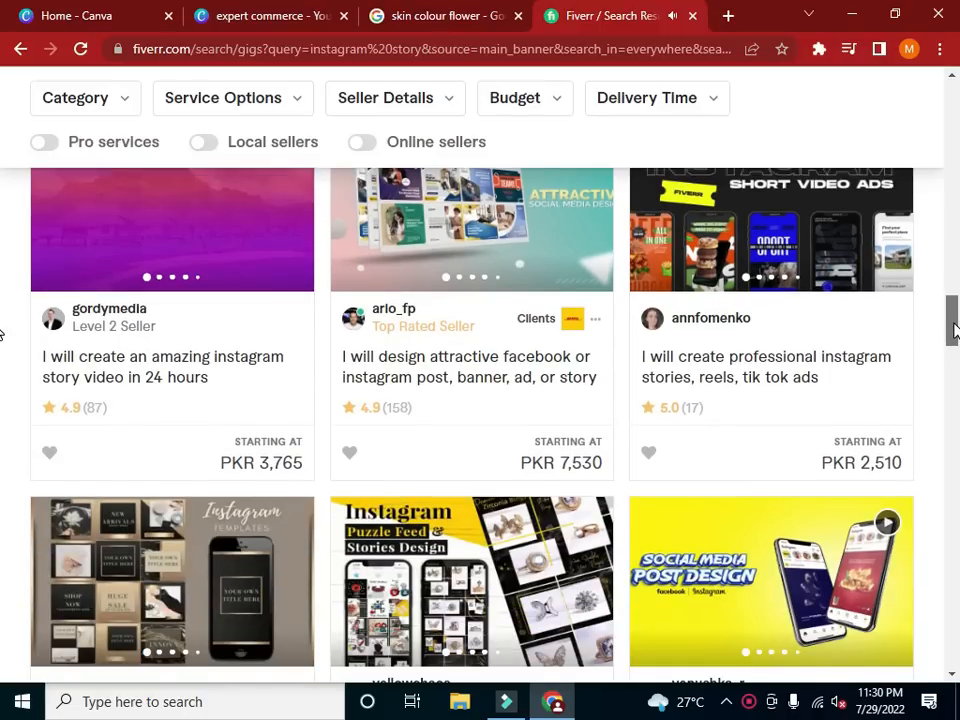
drag(954, 330, 952, 374)
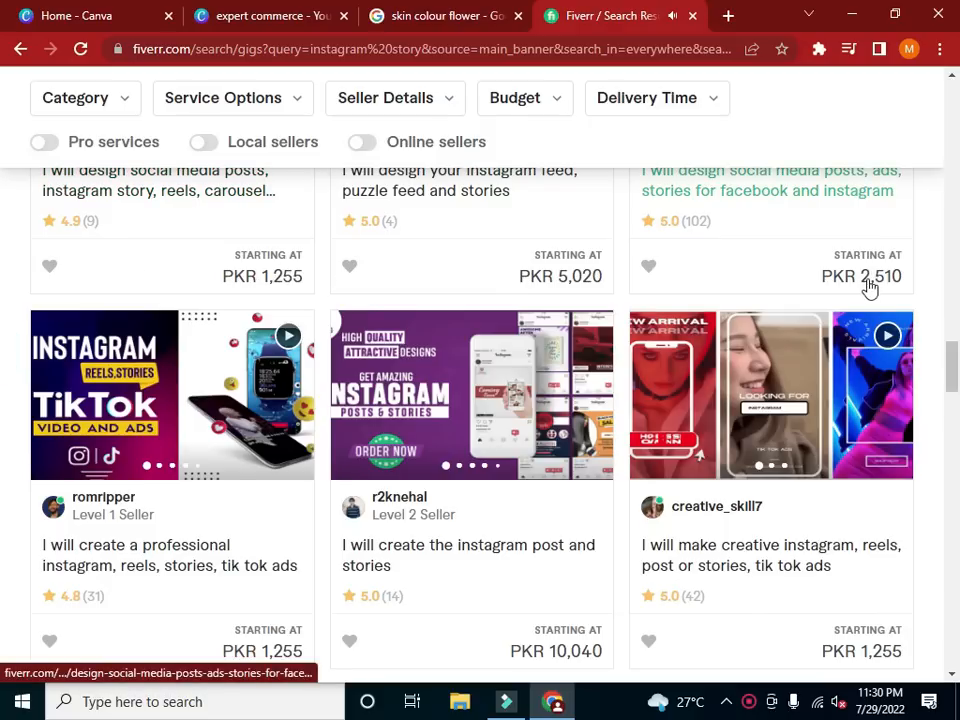
drag(954, 356, 955, 395)
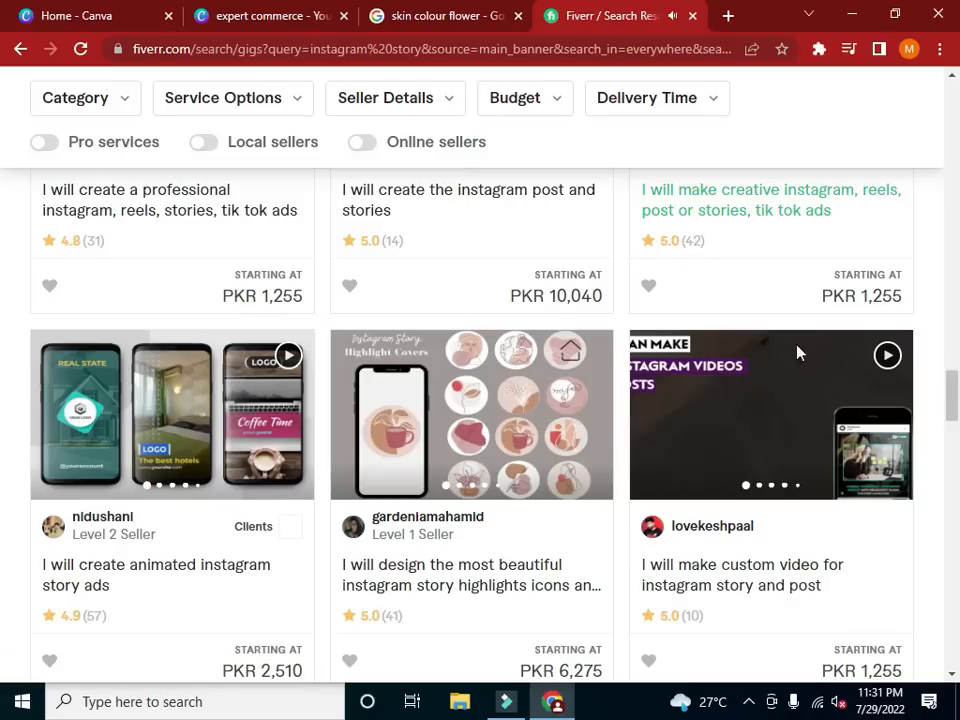
drag(955, 411, 955, 517)
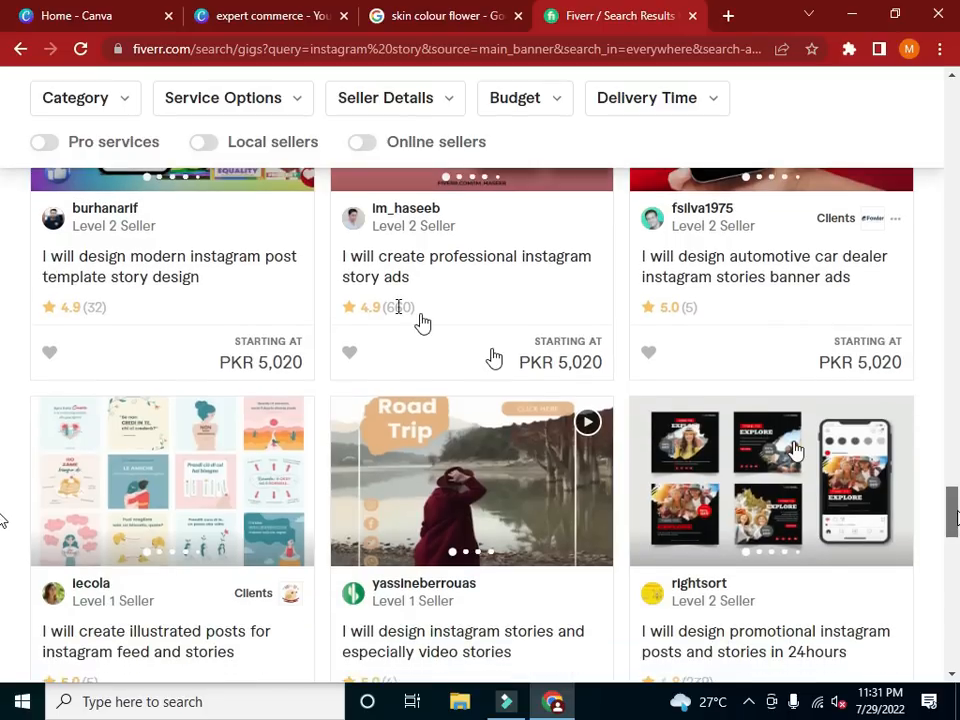
drag(957, 515, 955, 542)
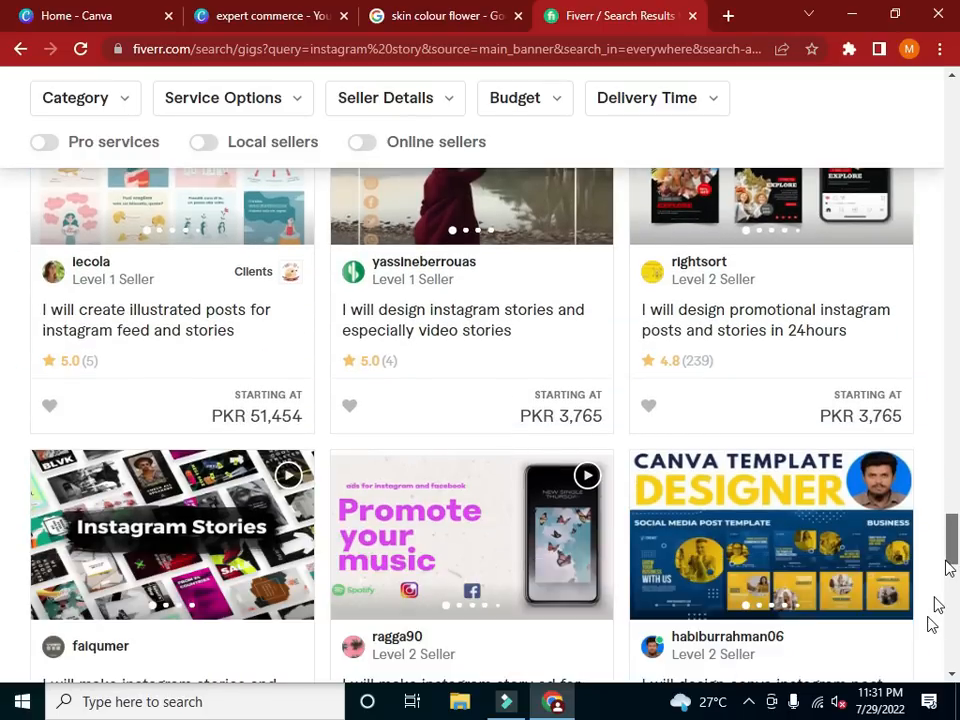
scroll(907, 365, down, 8)
scroll(905, 363, up, 8)
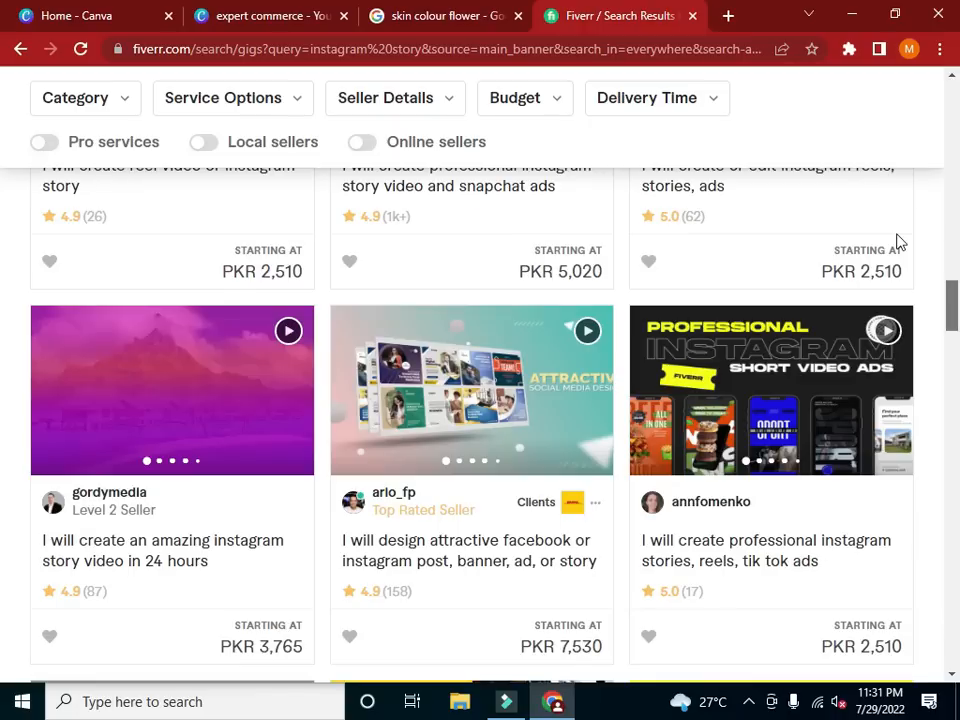
scroll(891, 198, up, 10)
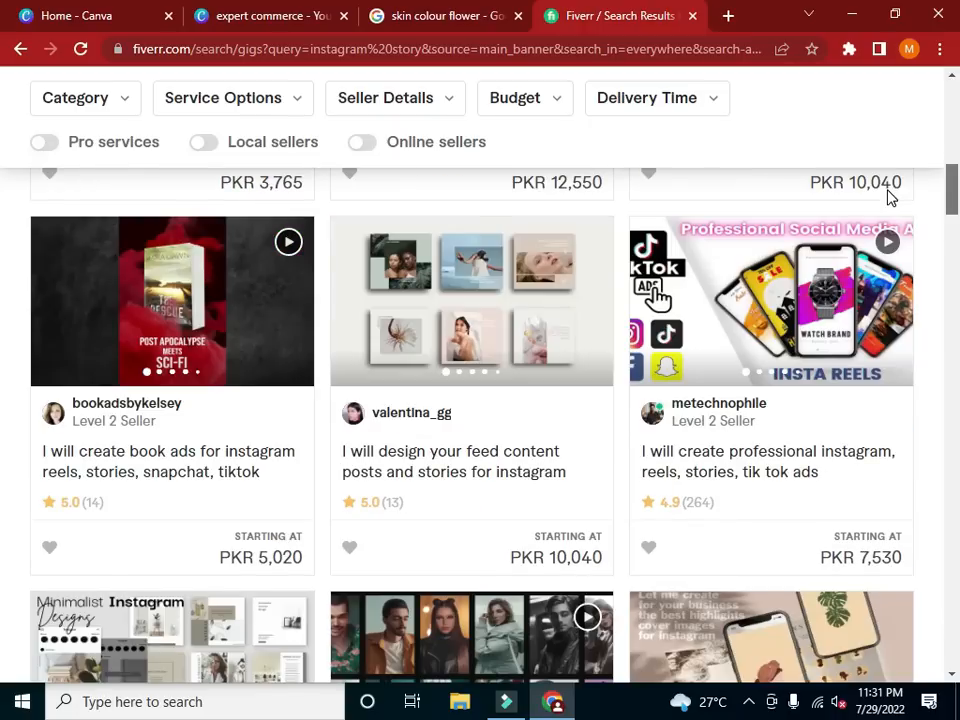
scroll(891, 198, up, 10)
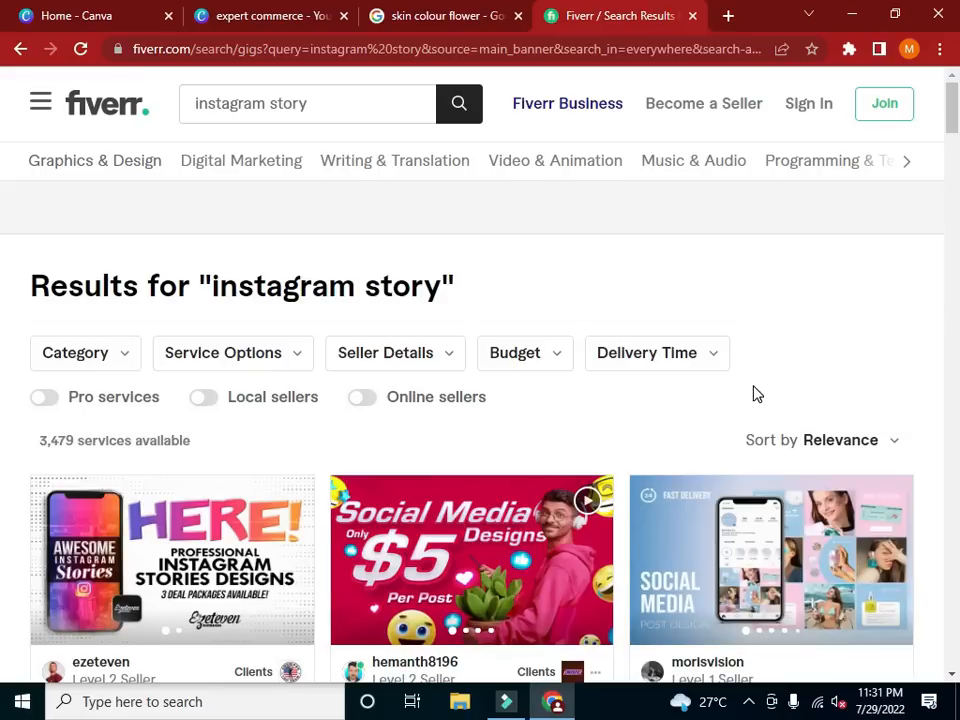